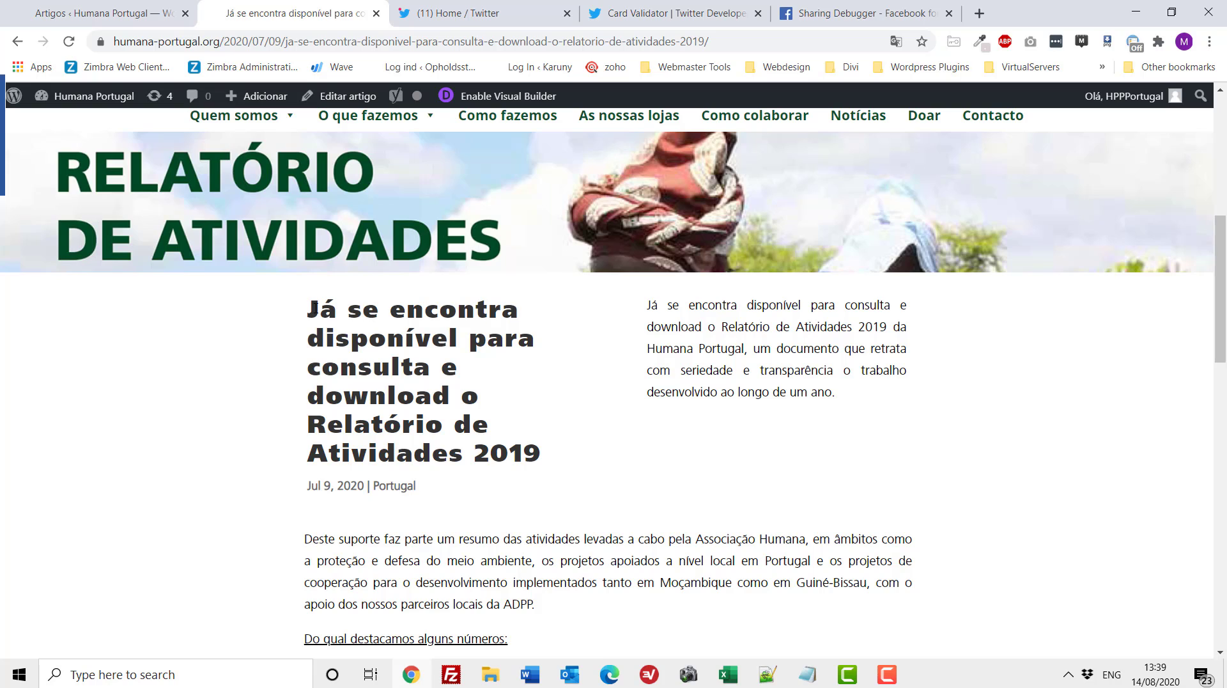
Examine the title, excerpt and body text of the published Relatório de Atividades 2019 article.
left_click_drag(314, 308, 550, 433)
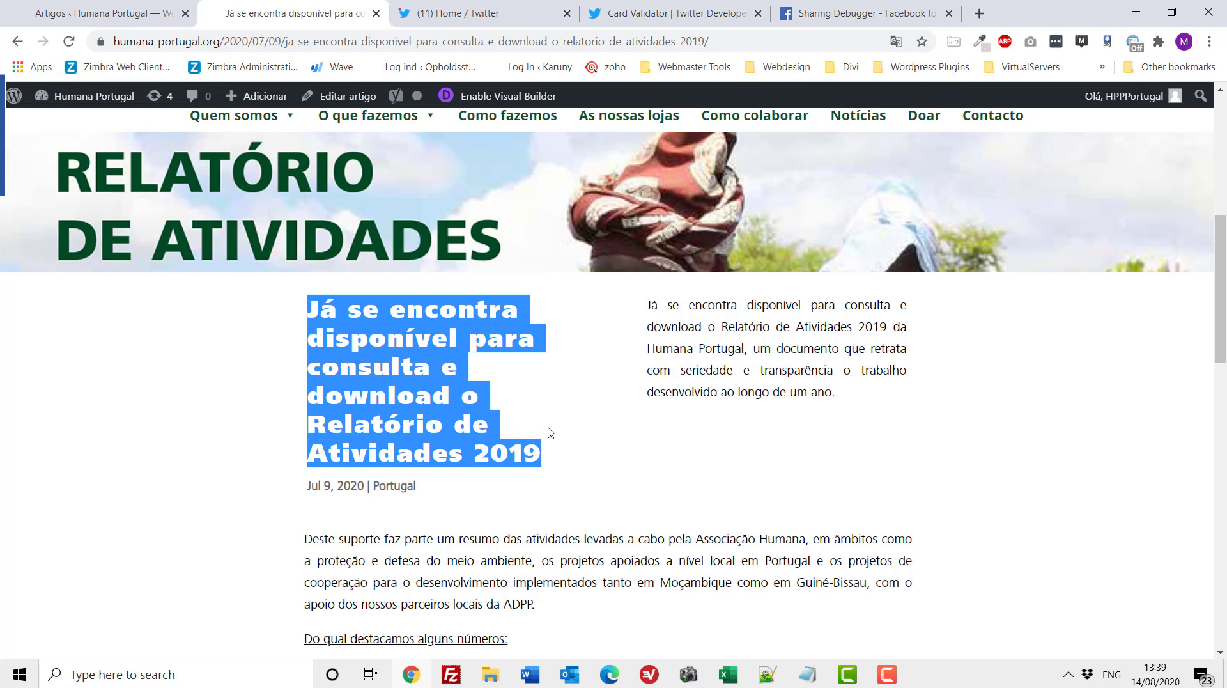
left_click(649, 303)
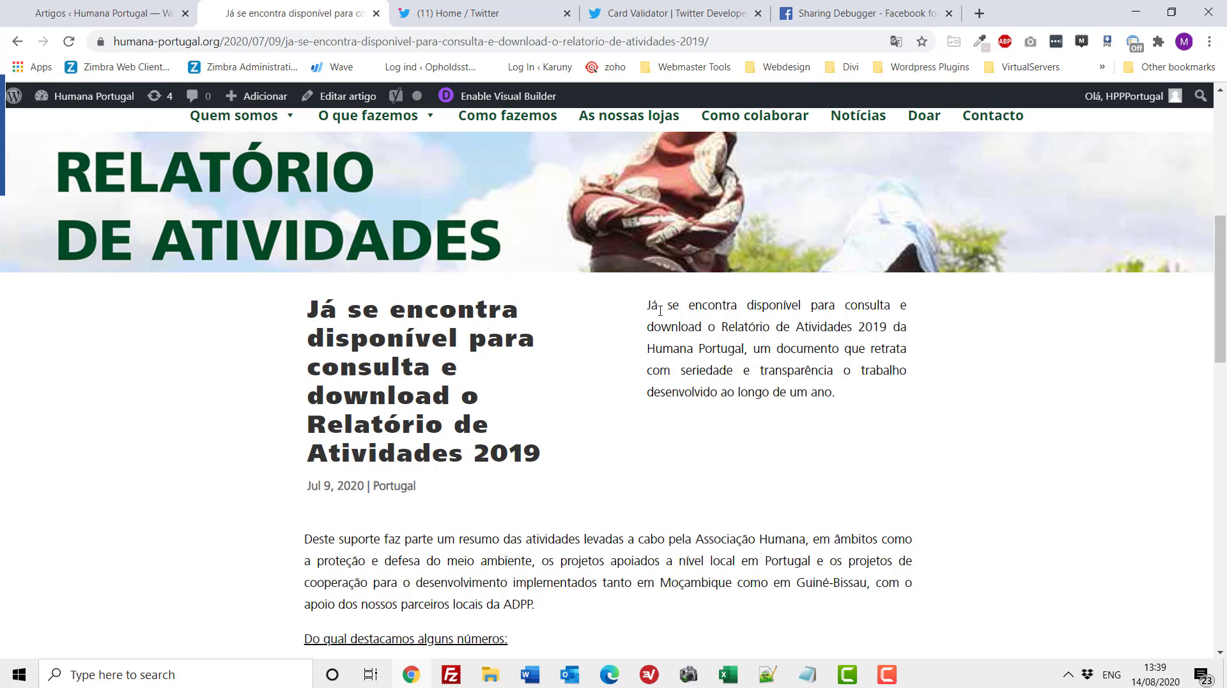
left_click_drag(660, 311, 839, 397)
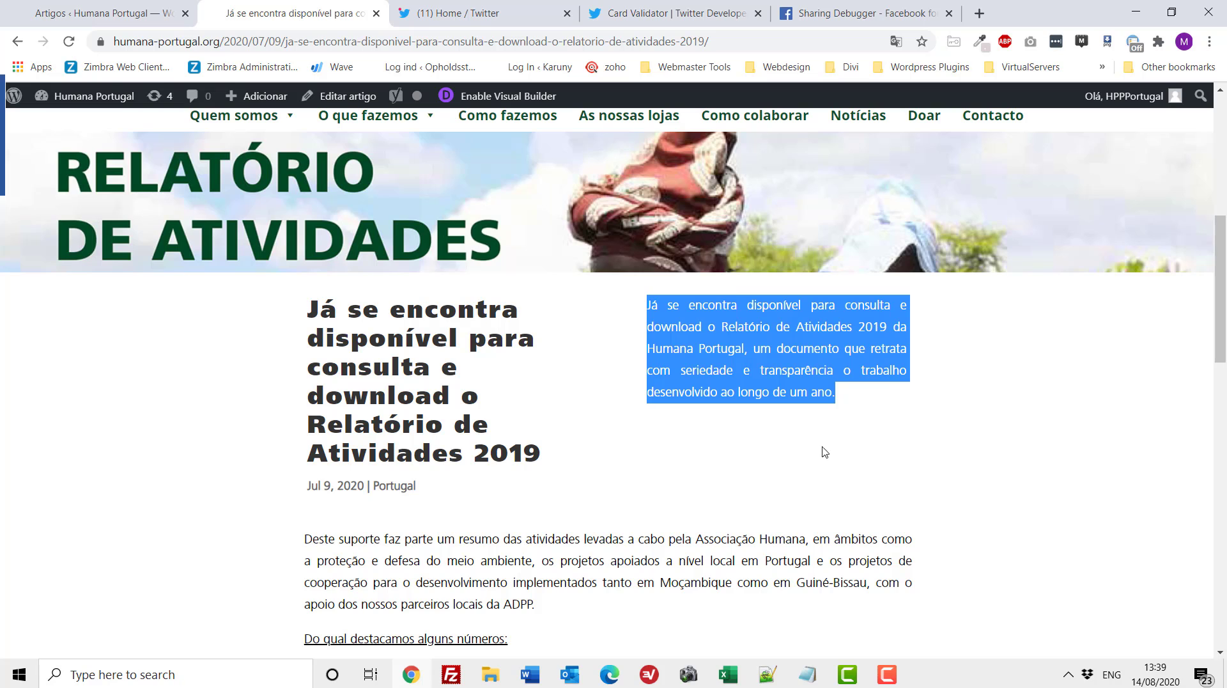
scroll(567, 420, "down", 3)
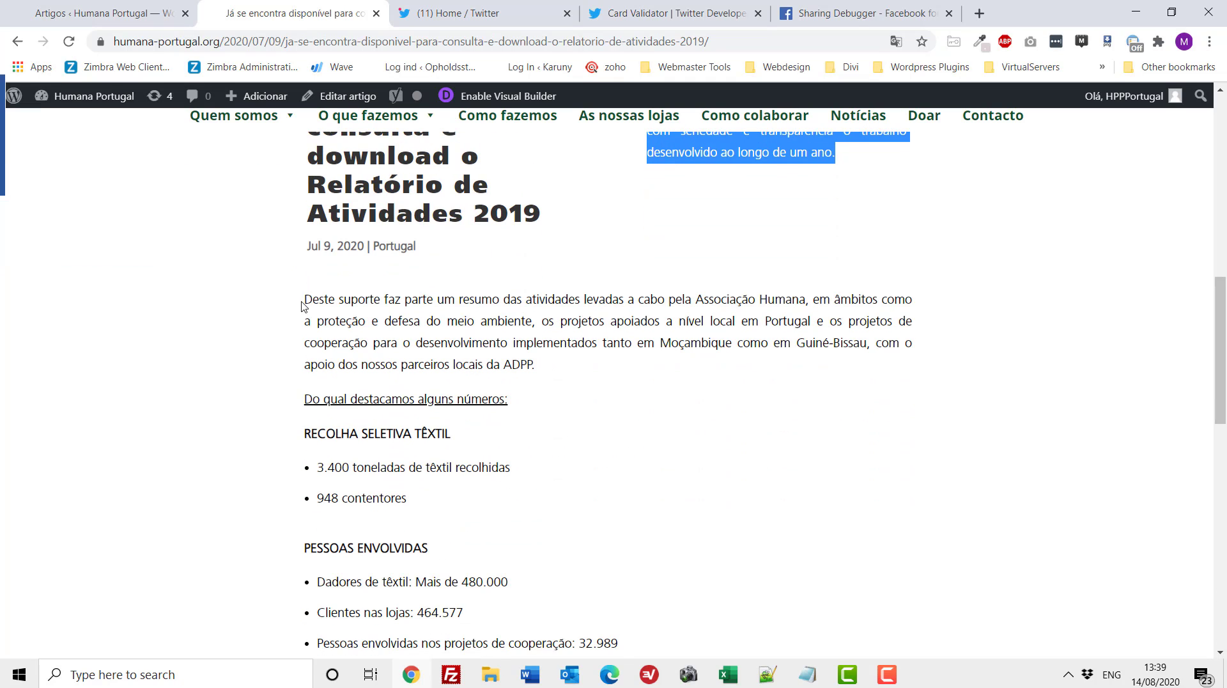
left_click_drag(303, 306, 951, 546)
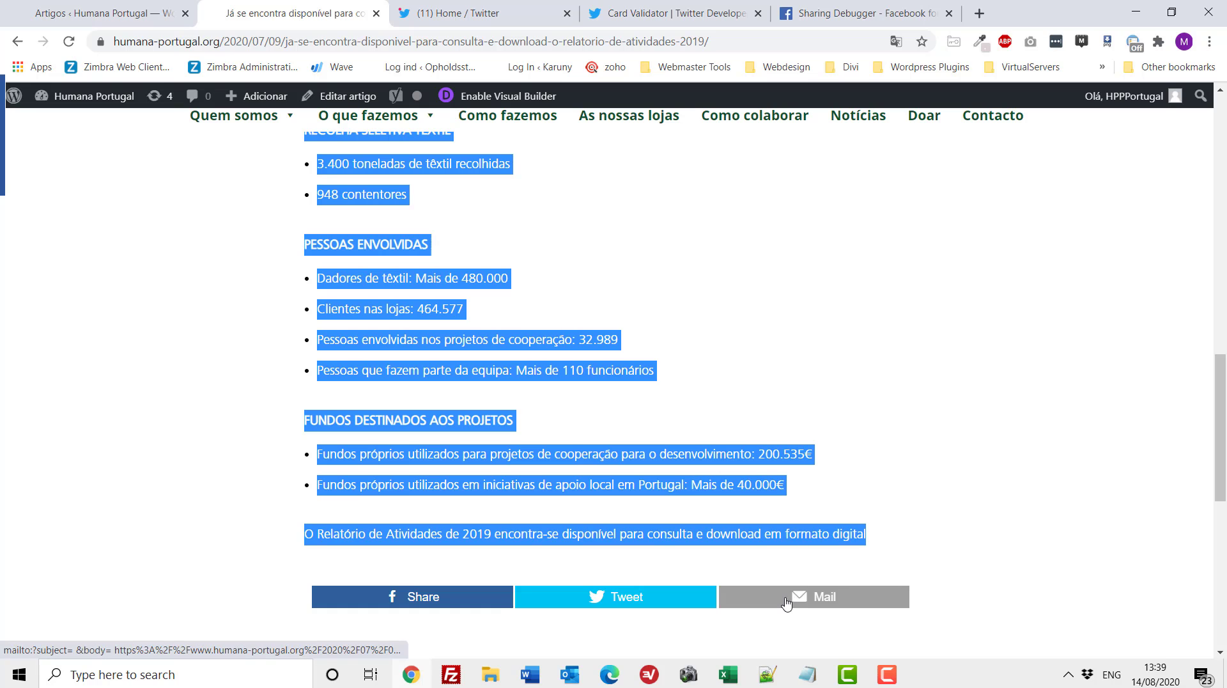
left_click(70, 453)
key("Home")
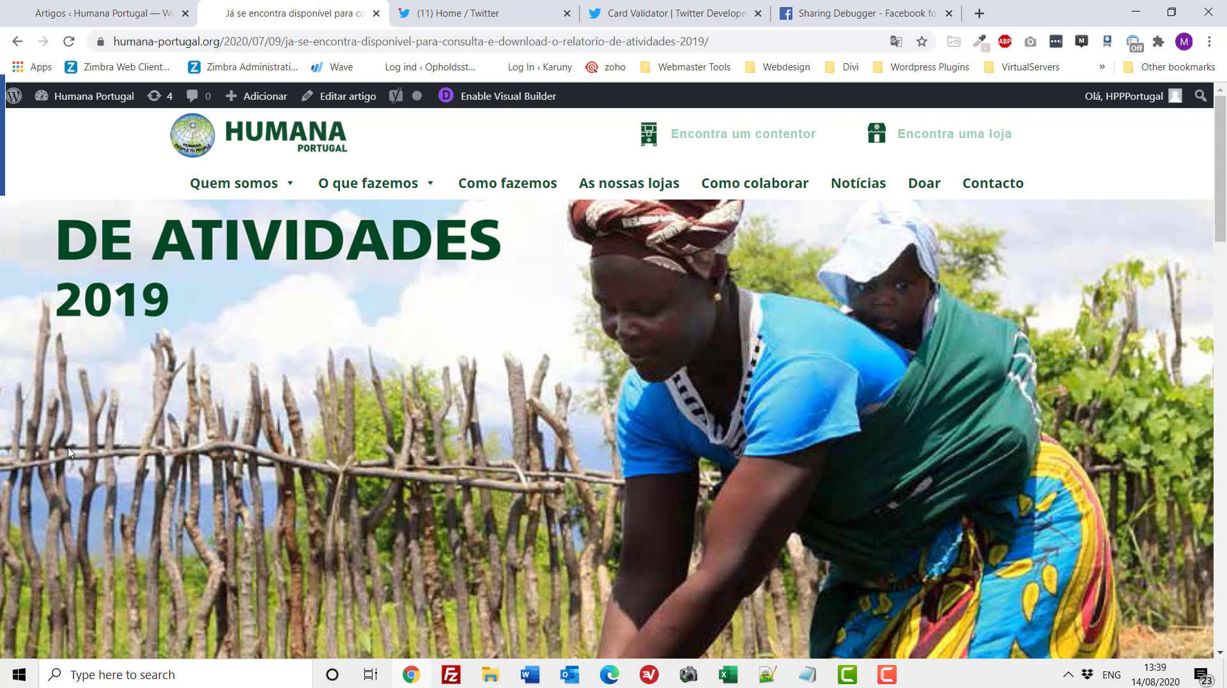
Switch to the WordPress admin and open the Divi Theme Builder.
left_click(62, 20)
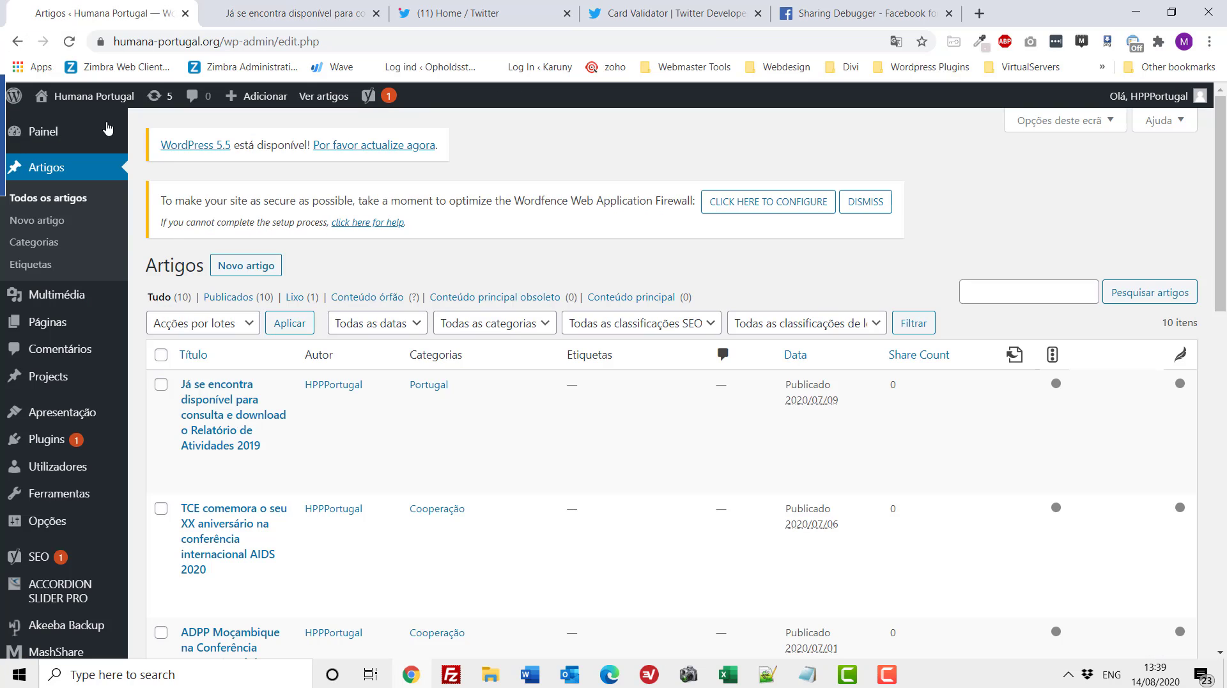
mouse_move(103, 492)
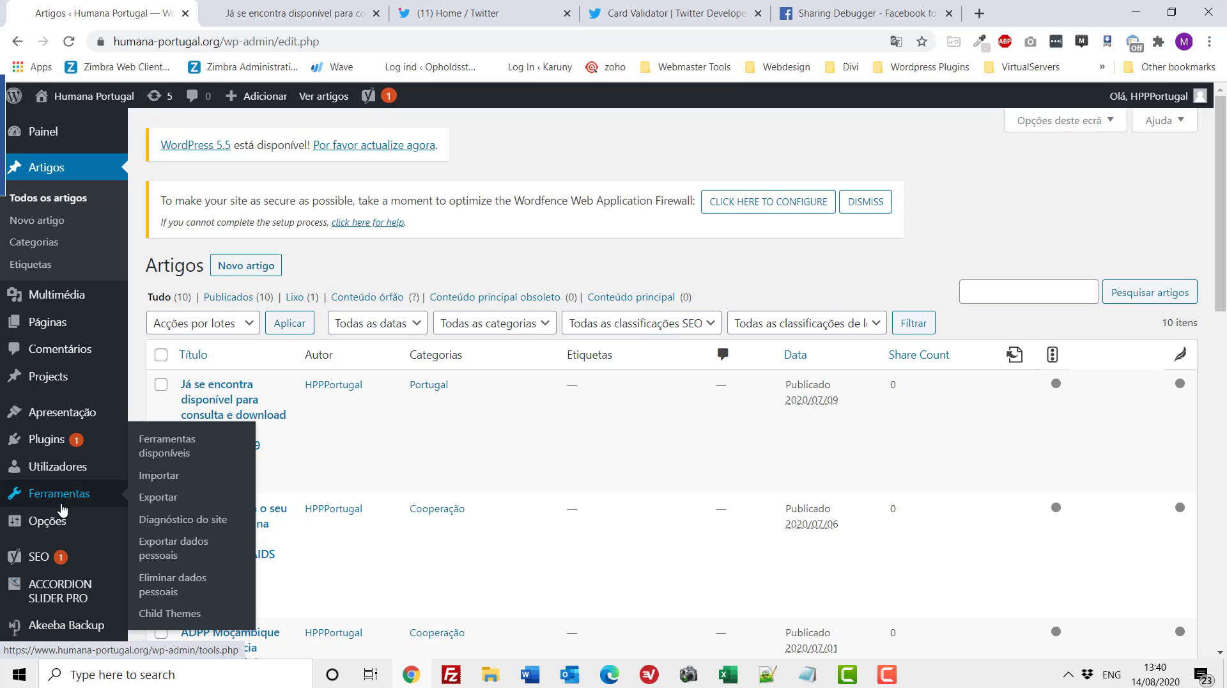
mouse_move(56, 515)
scroll(56, 515, "down", 3)
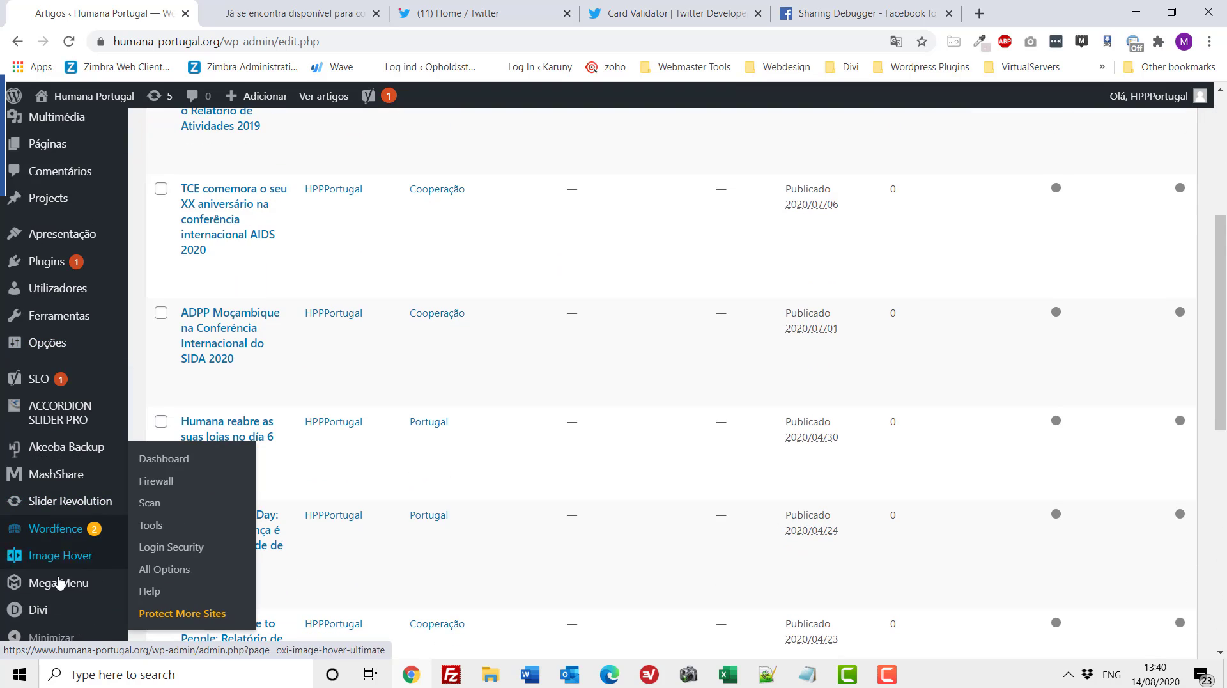
mouse_move(43, 615)
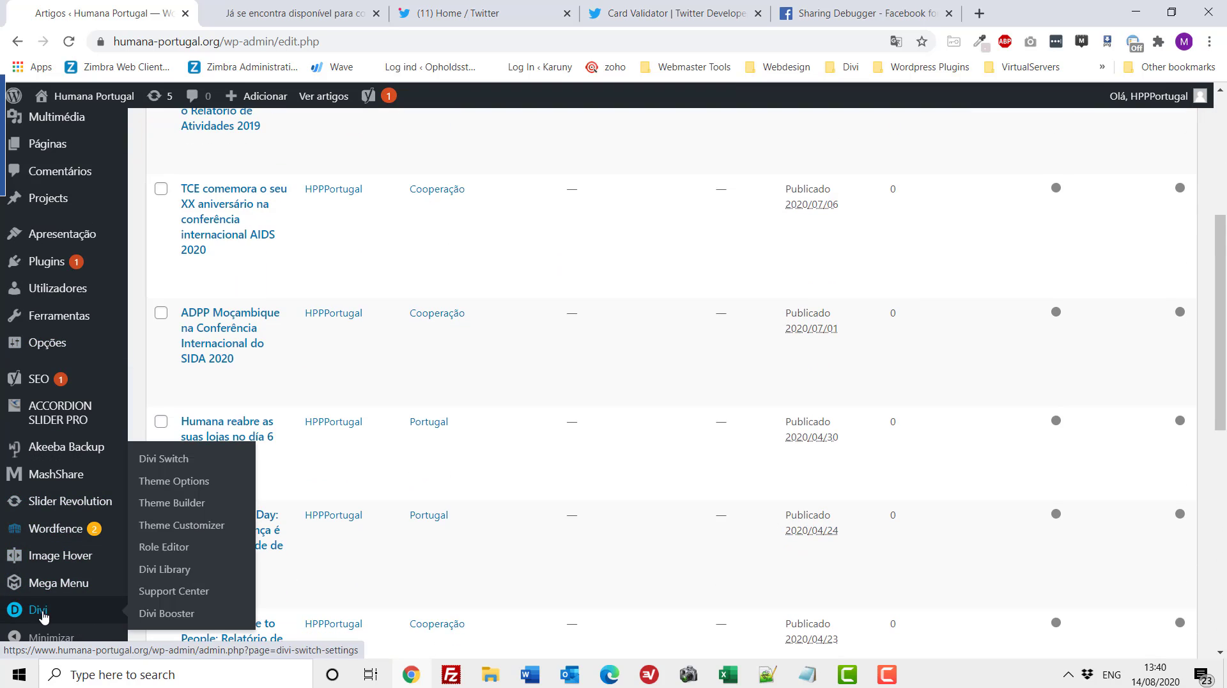
left_click(173, 505)
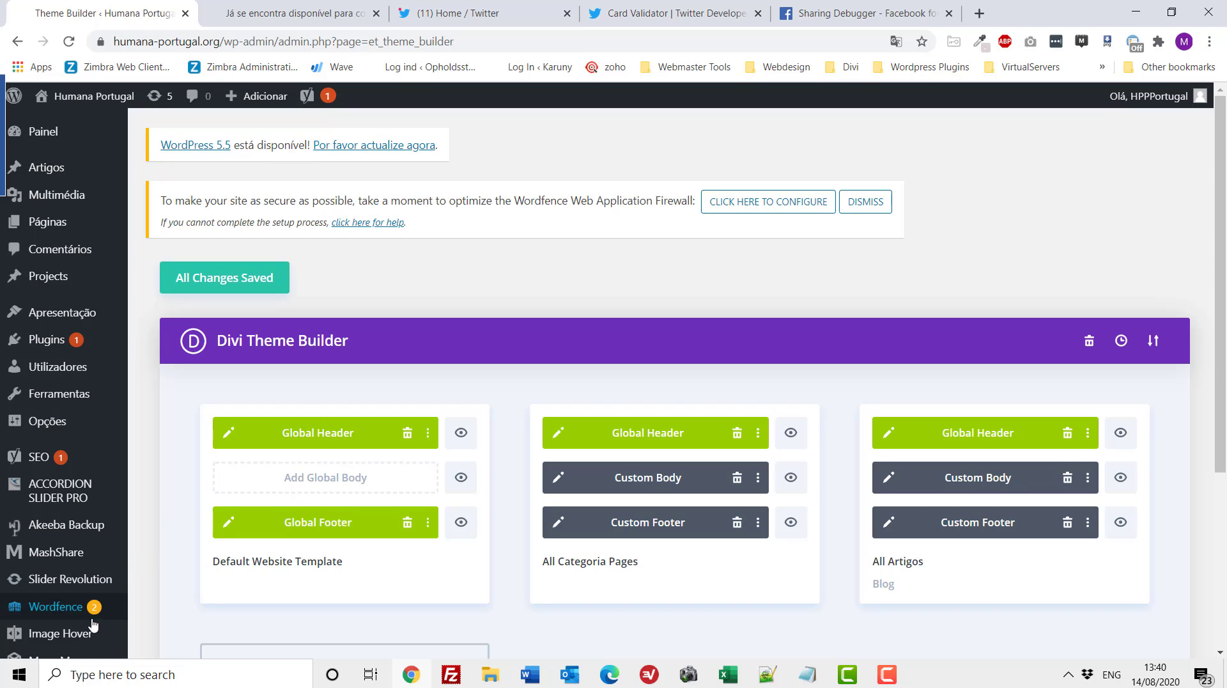
Open the custom body layout of the All Artigos template for editing.
scroll(86, 613, "down", 4)
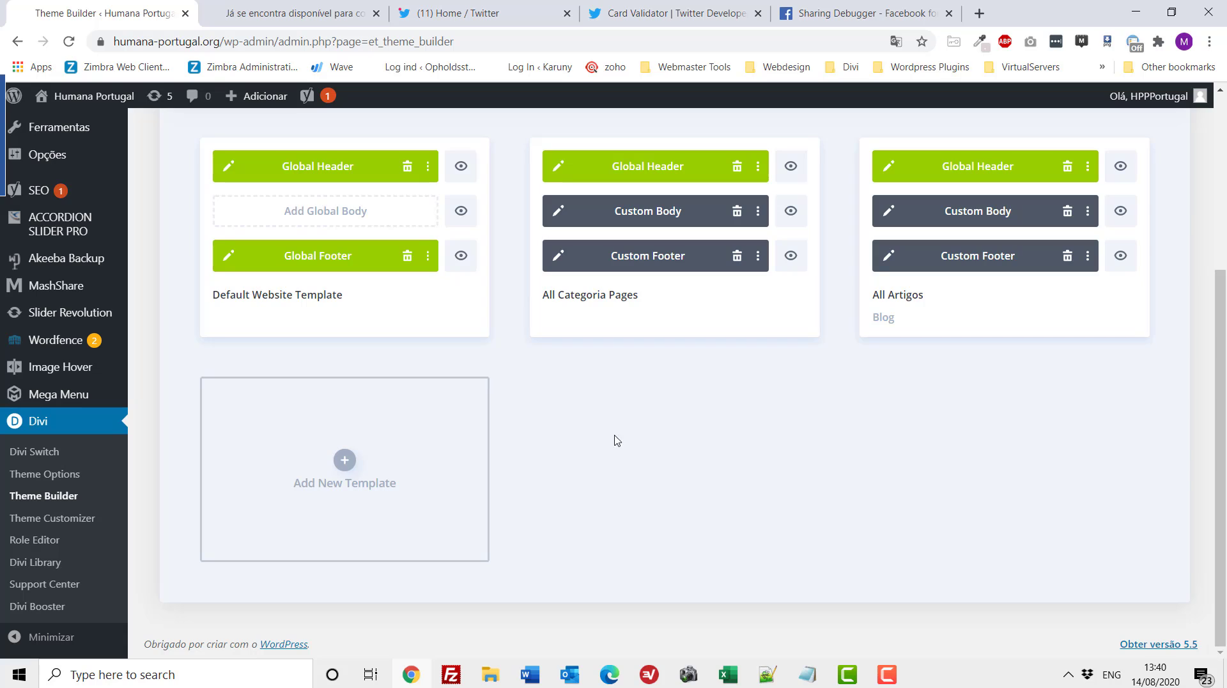
left_click_drag(925, 295, 875, 295)
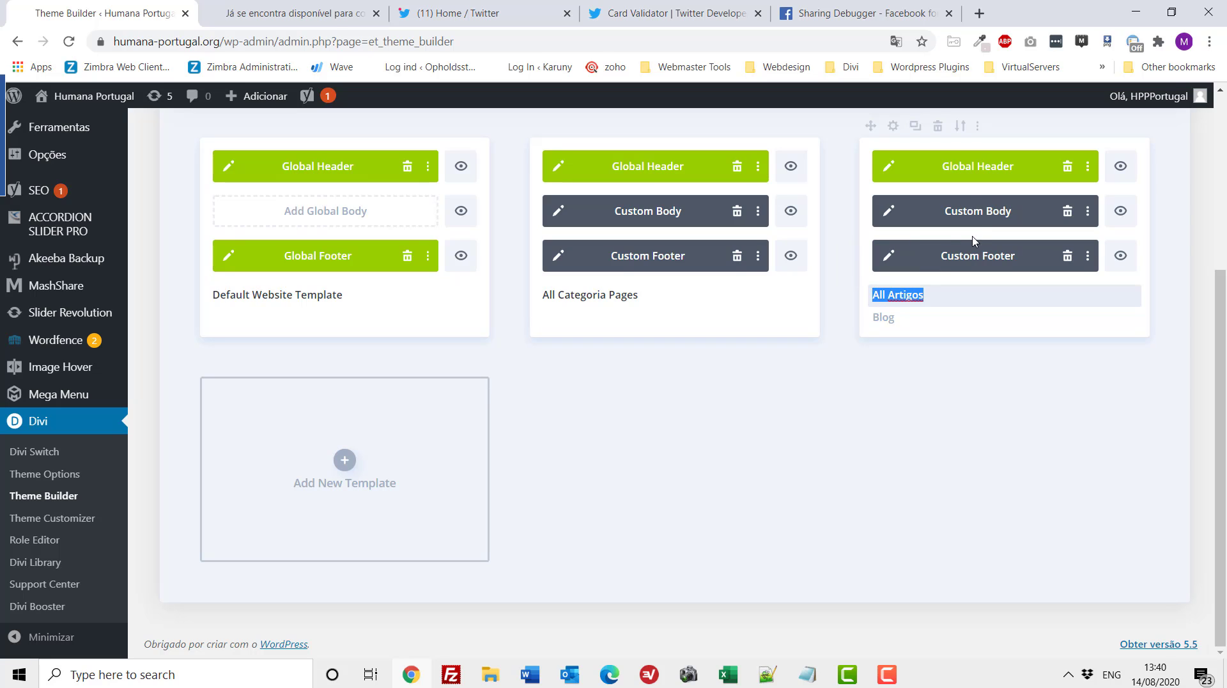
left_click(888, 216)
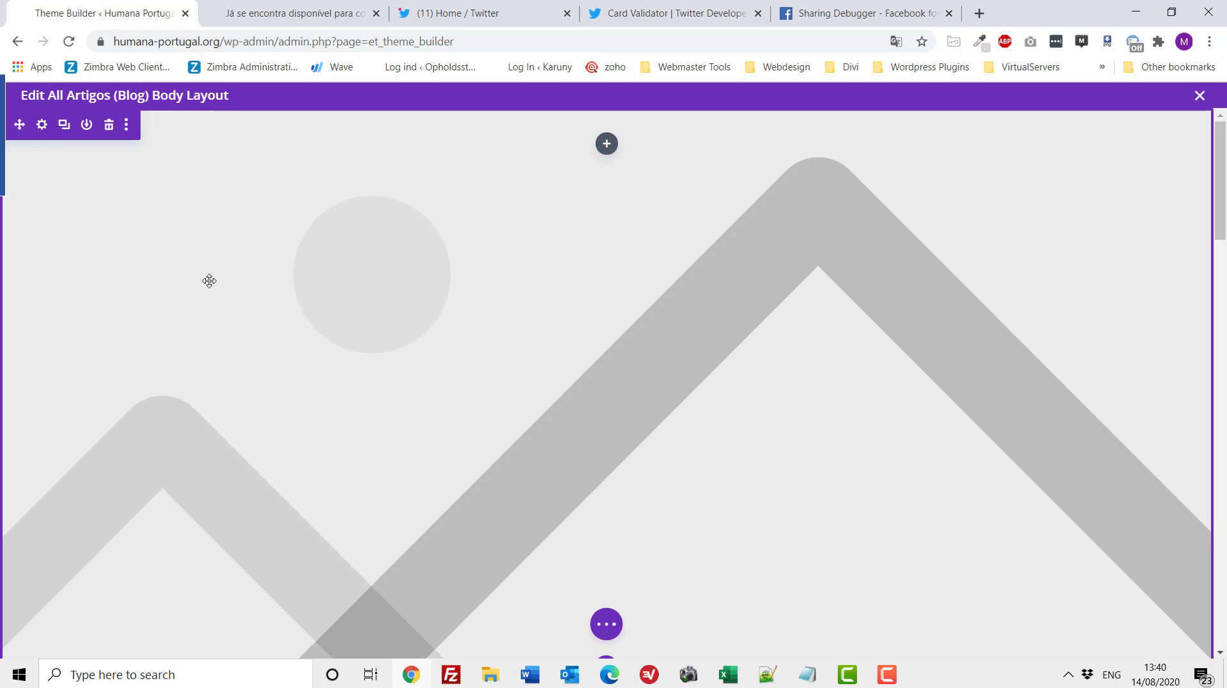
Check the background image setting of the layout's first section and close its settings without changes.
mouse_move(418, 336)
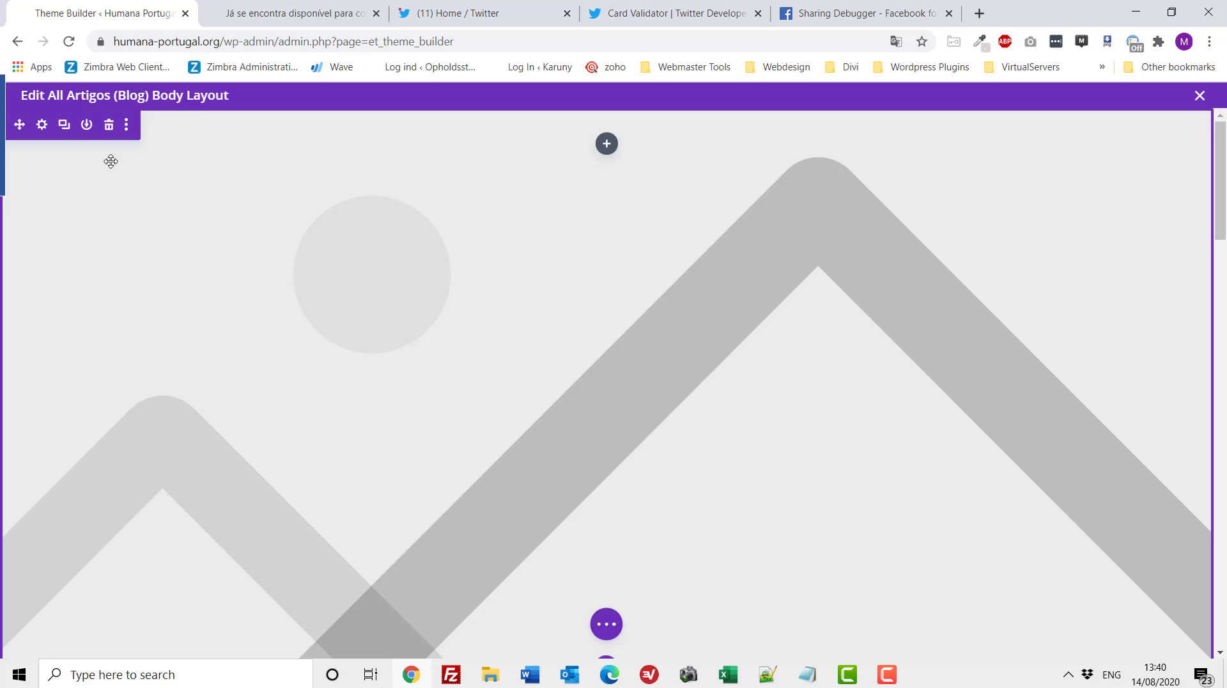
left_click(41, 126)
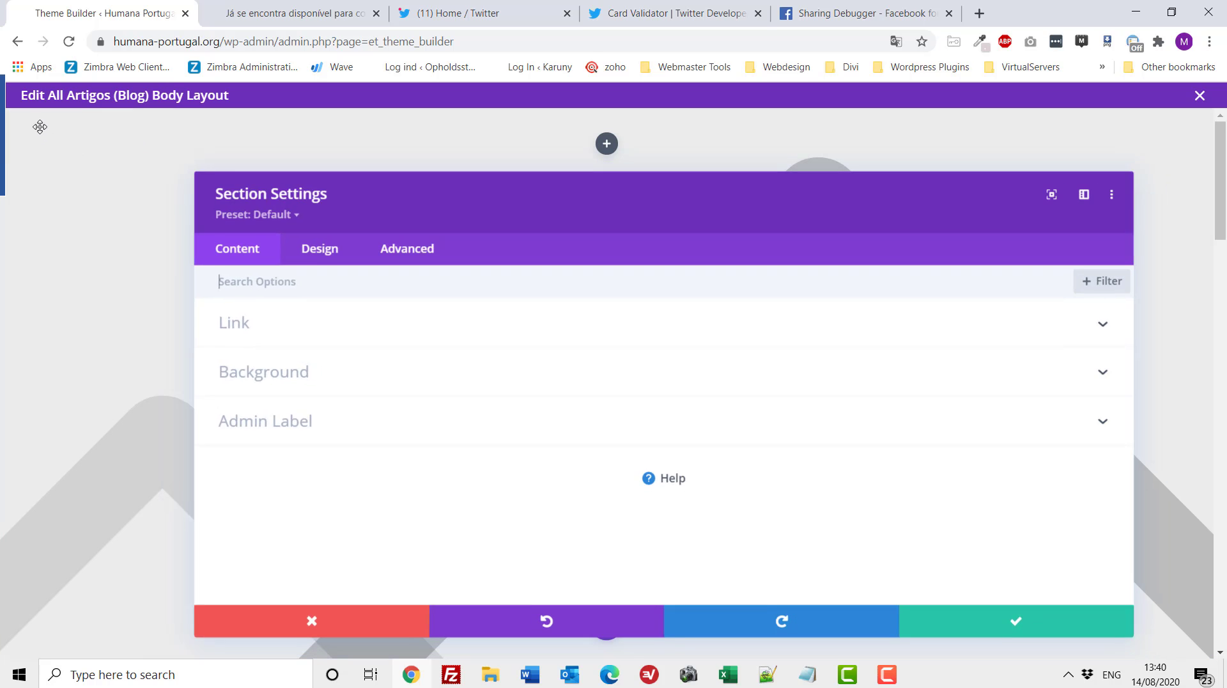
left_click(306, 375)
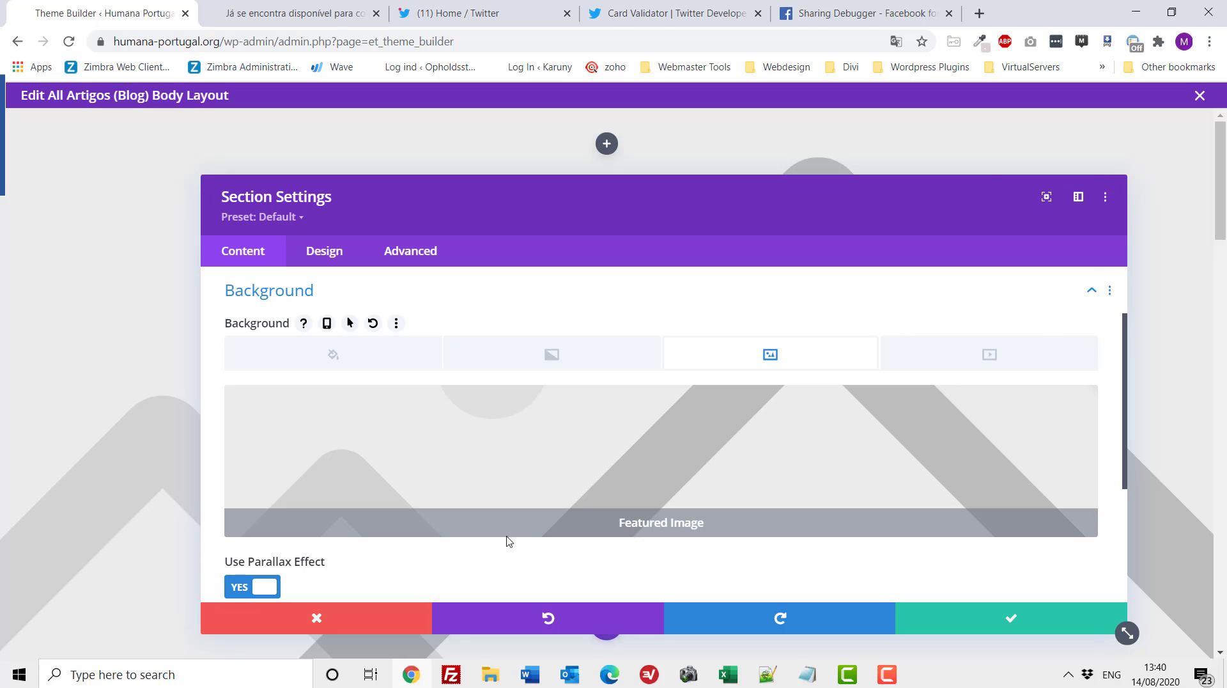
left_click(327, 626)
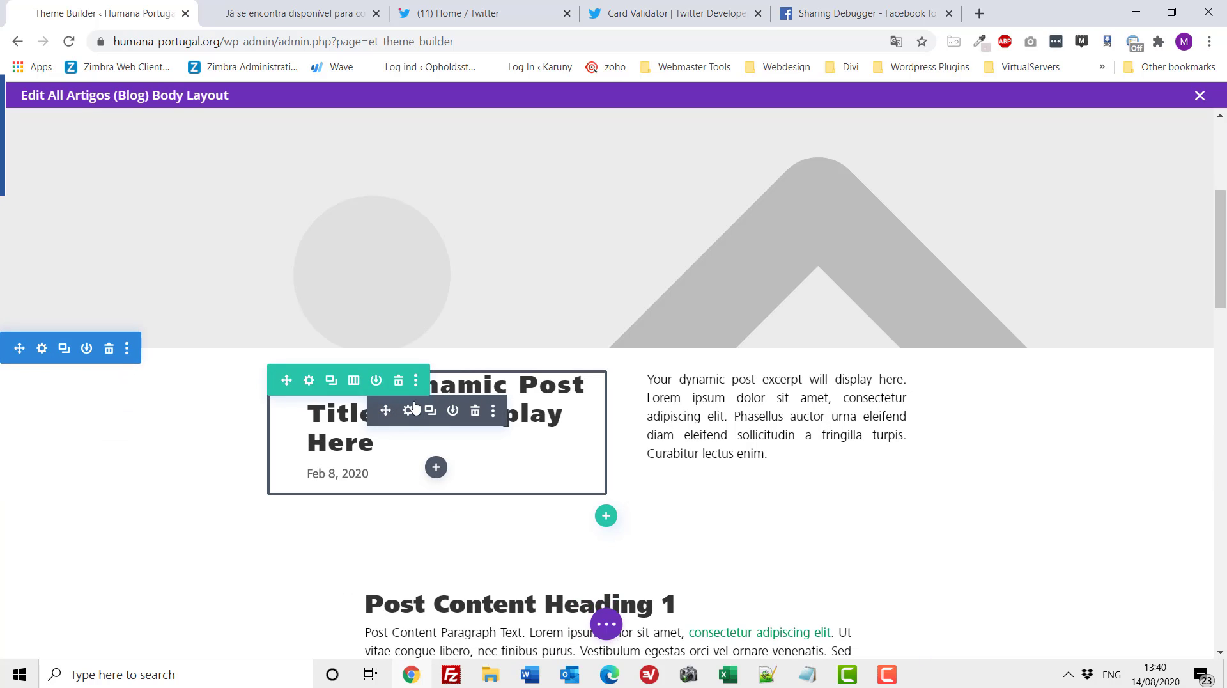
Review which elements the Post Title module shows and close its settings without changes.
left_click(407, 414)
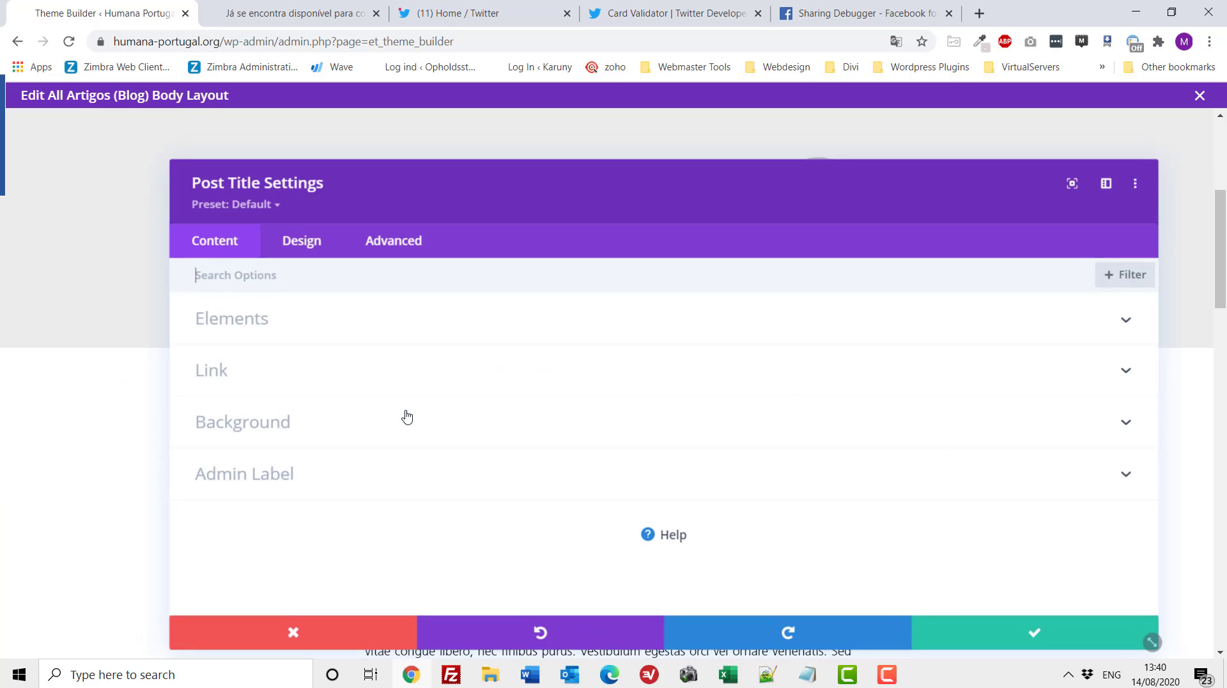
left_click(285, 326)
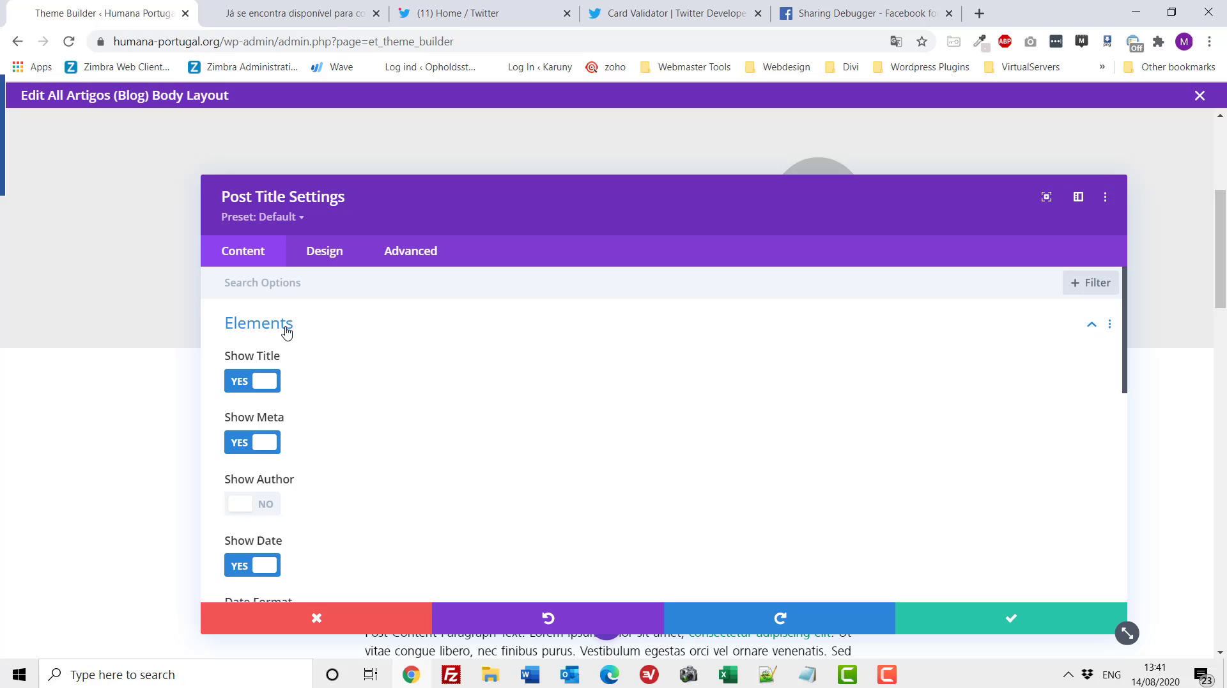
left_click(287, 330)
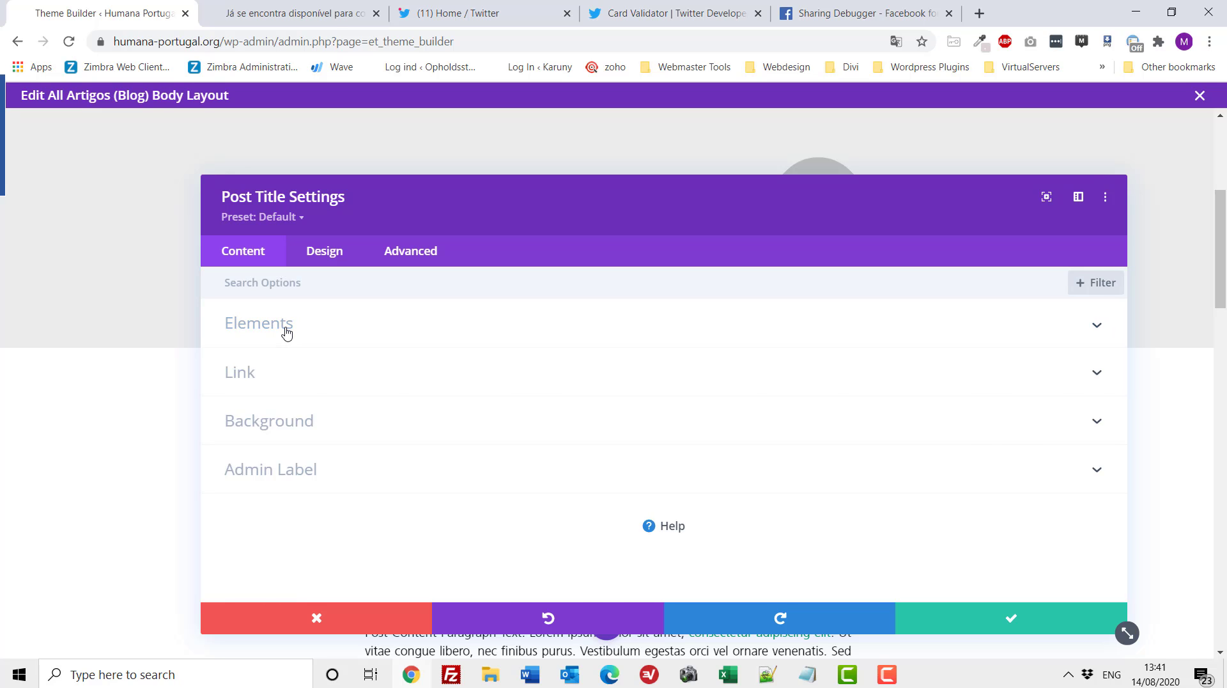
key("Escape")
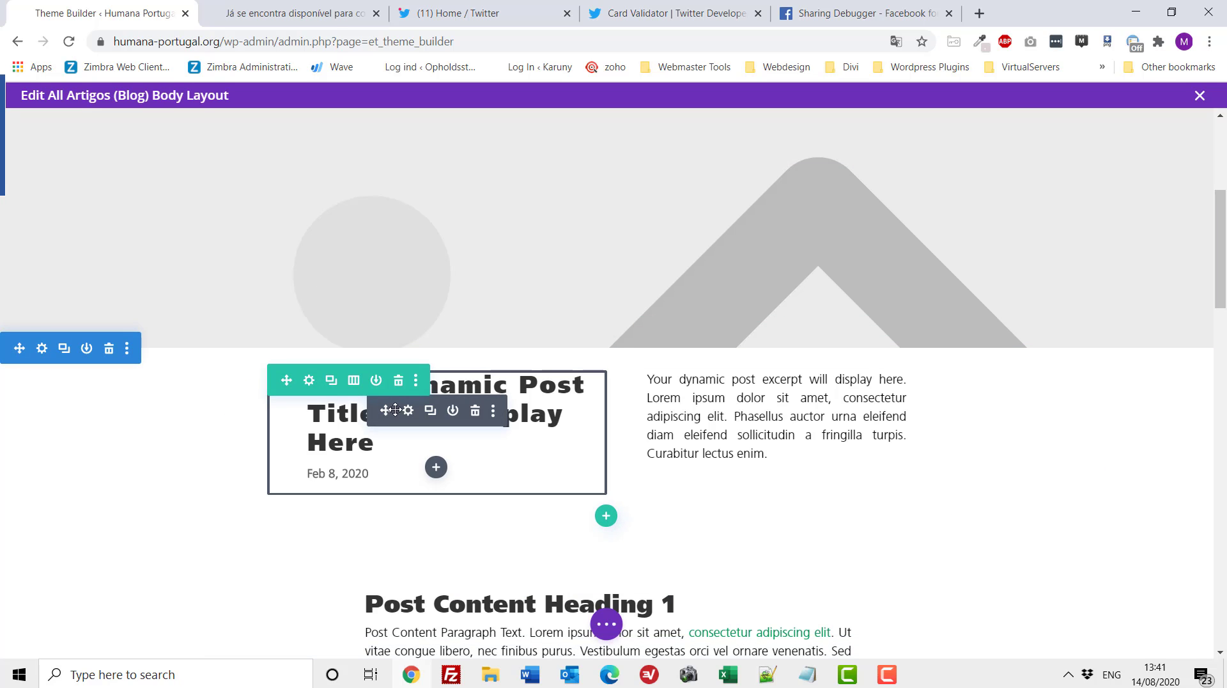
left_click(407, 410)
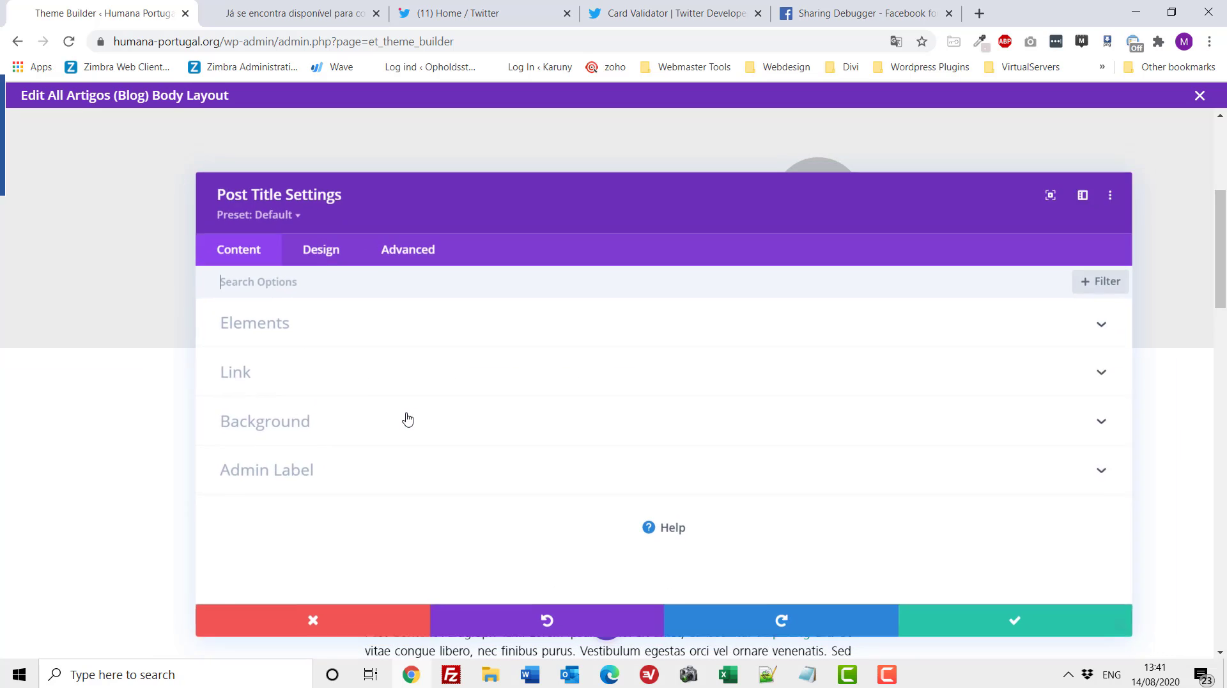
left_click(343, 619)
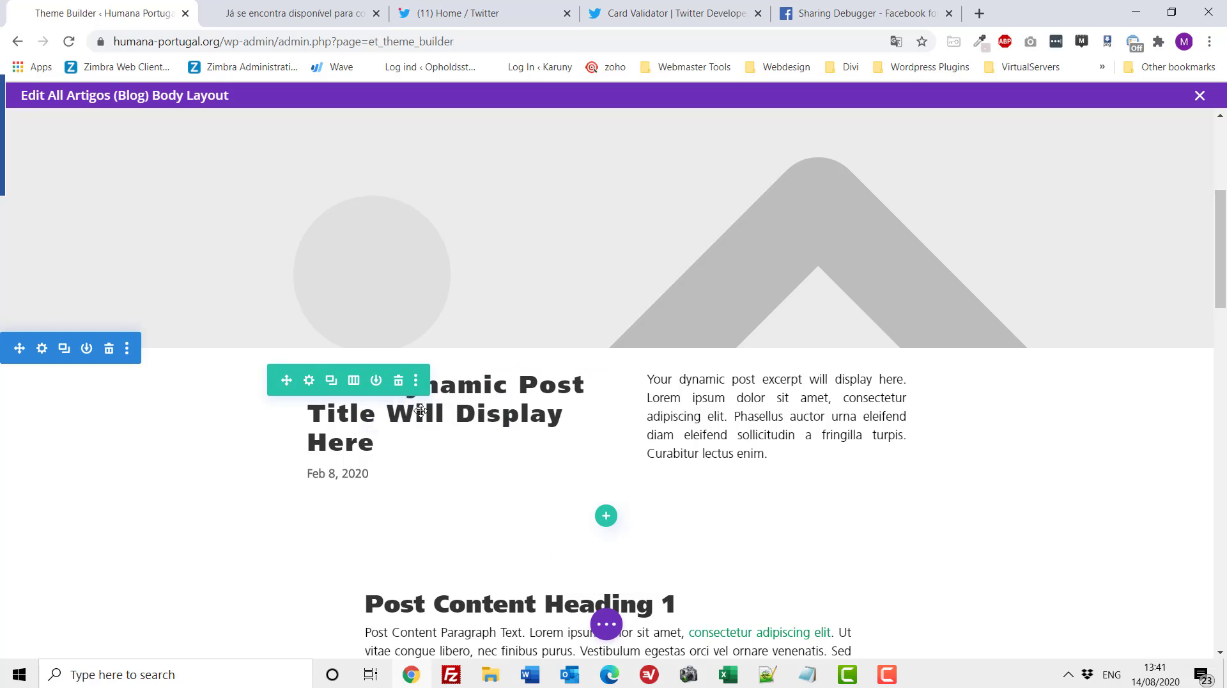
Check the dynamic body content of the text module beside the post title and discard its settings dialog.
mouse_move(413, 409)
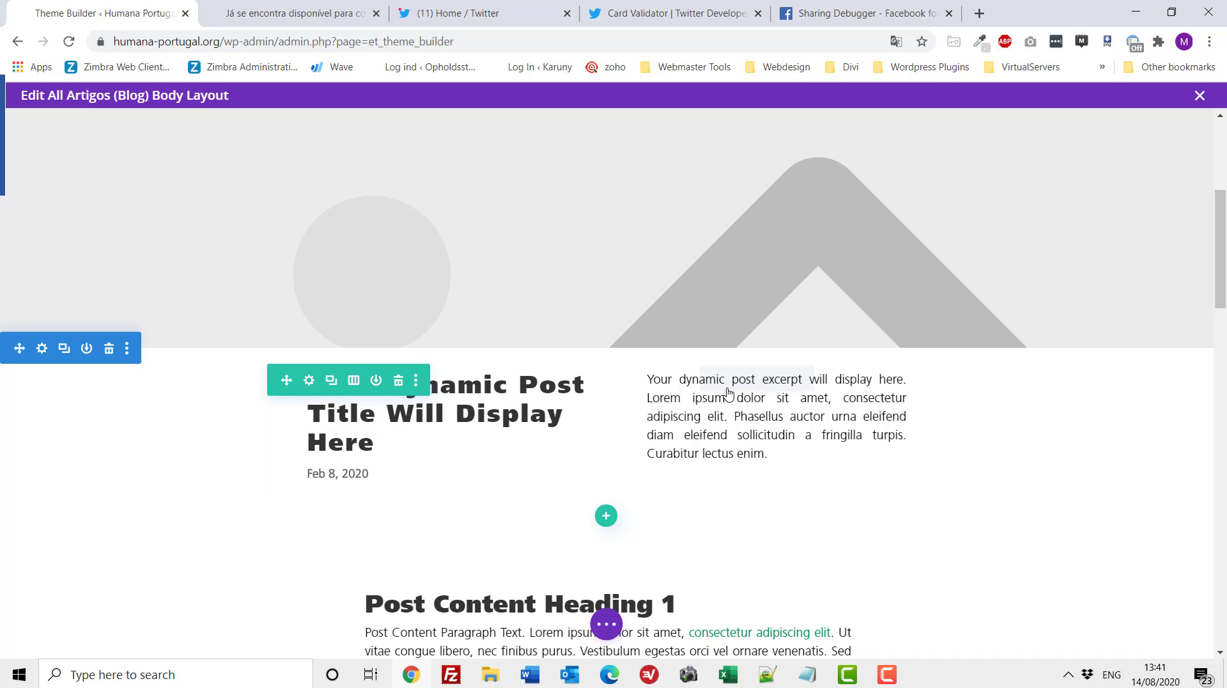
mouse_move(728, 391)
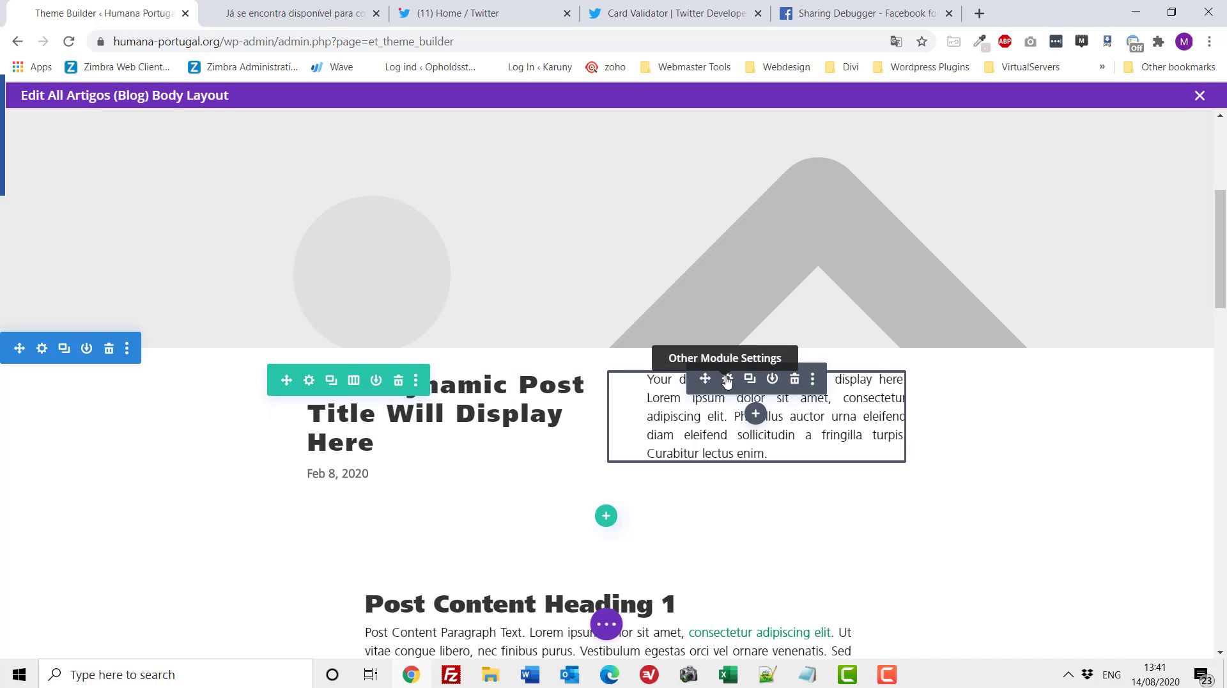
left_click(727, 380)
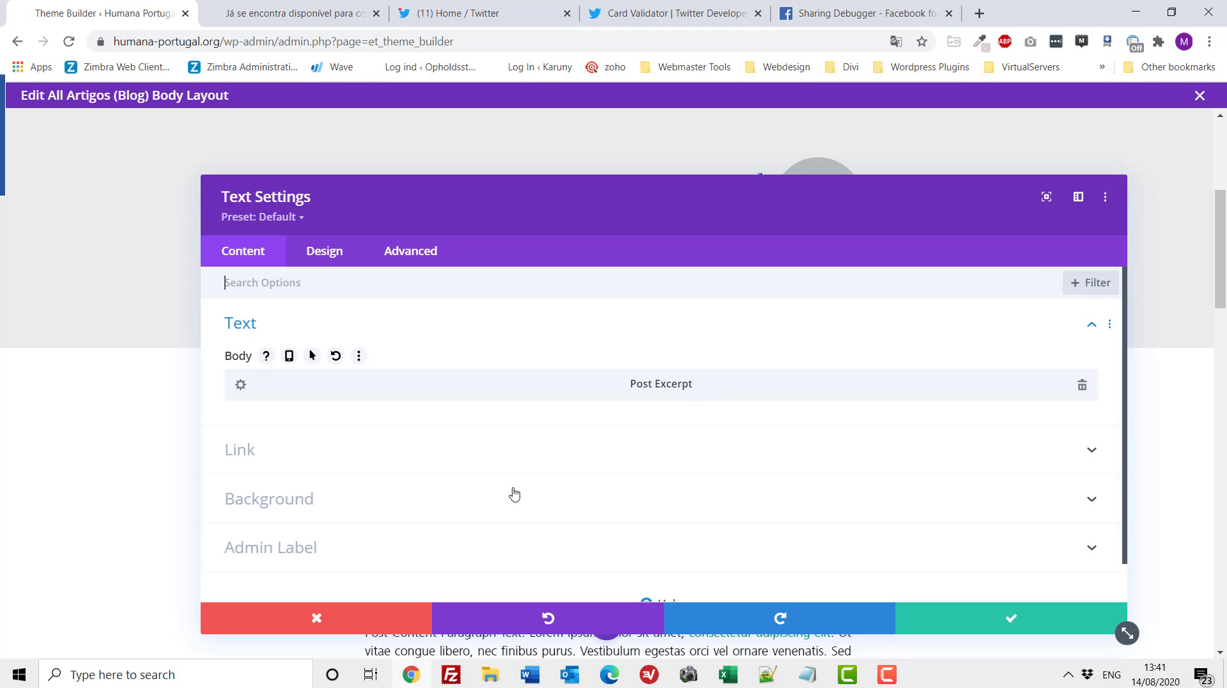
left_click(316, 618)
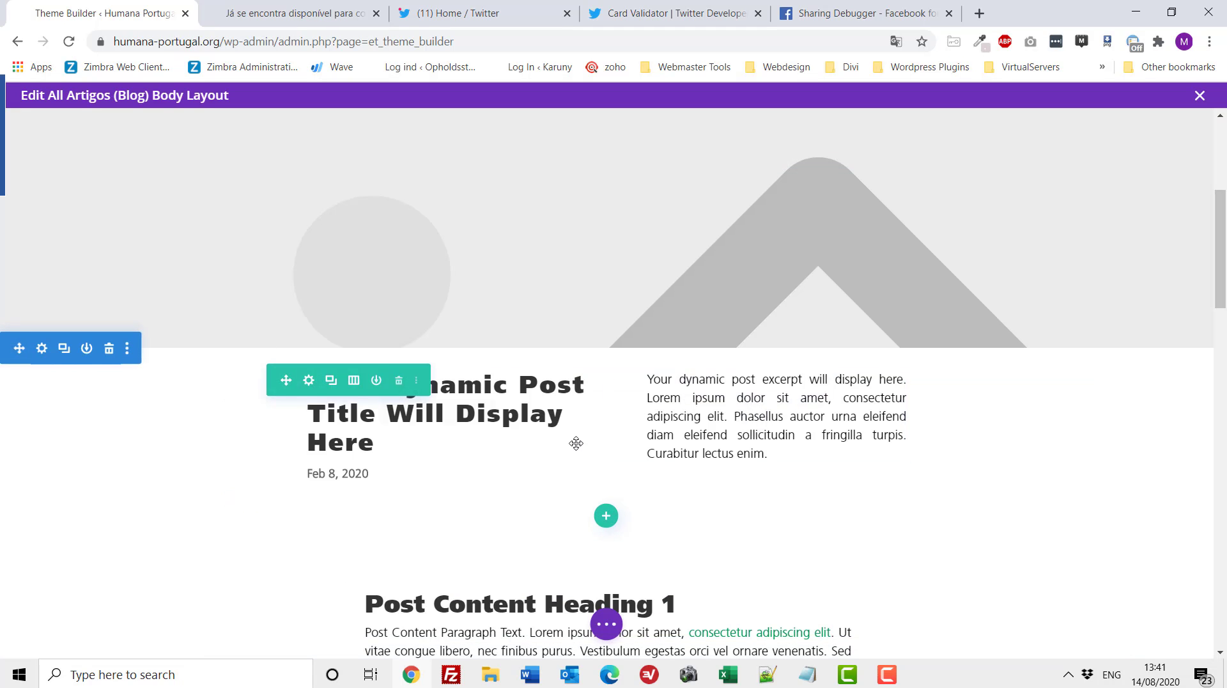
Inspect the Post Content module's settings below the title row and close them without changes.
scroll(576, 443, "down", 5)
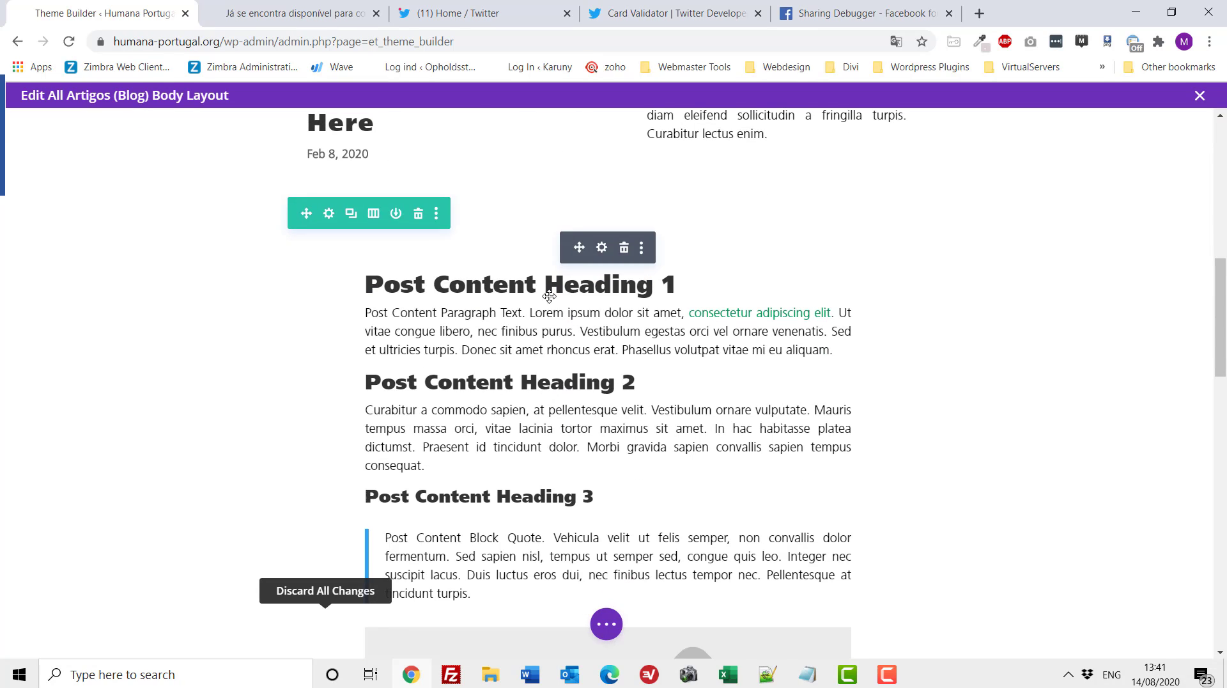
left_click(601, 248)
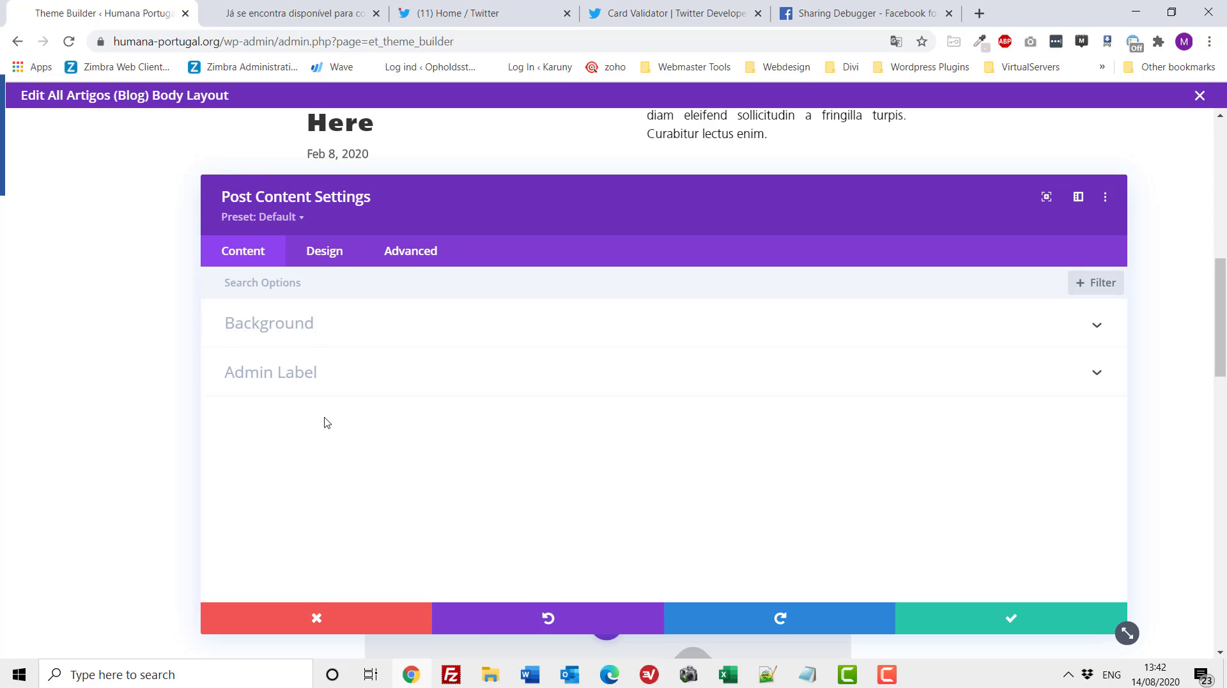
left_click(333, 625)
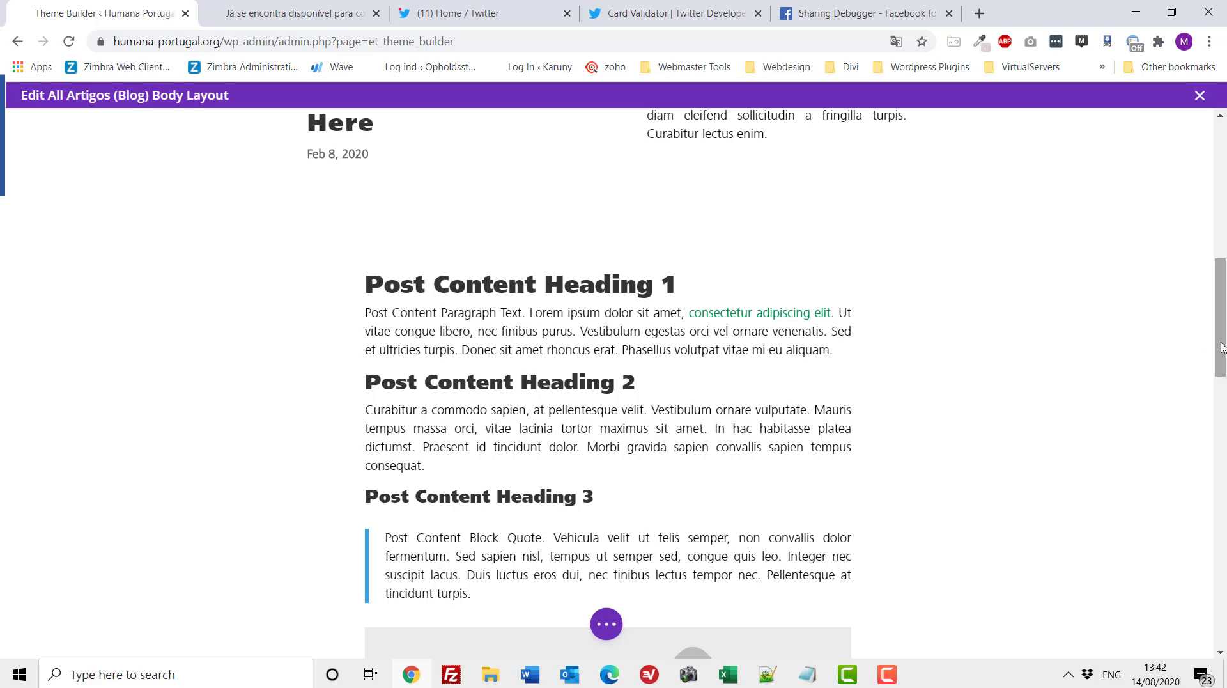
Exit the All Artigos body layout editor, discarding the unsaved changes.
left_click_drag(1221, 344, 1220, 190)
scroll(731, 534, "down", 6)
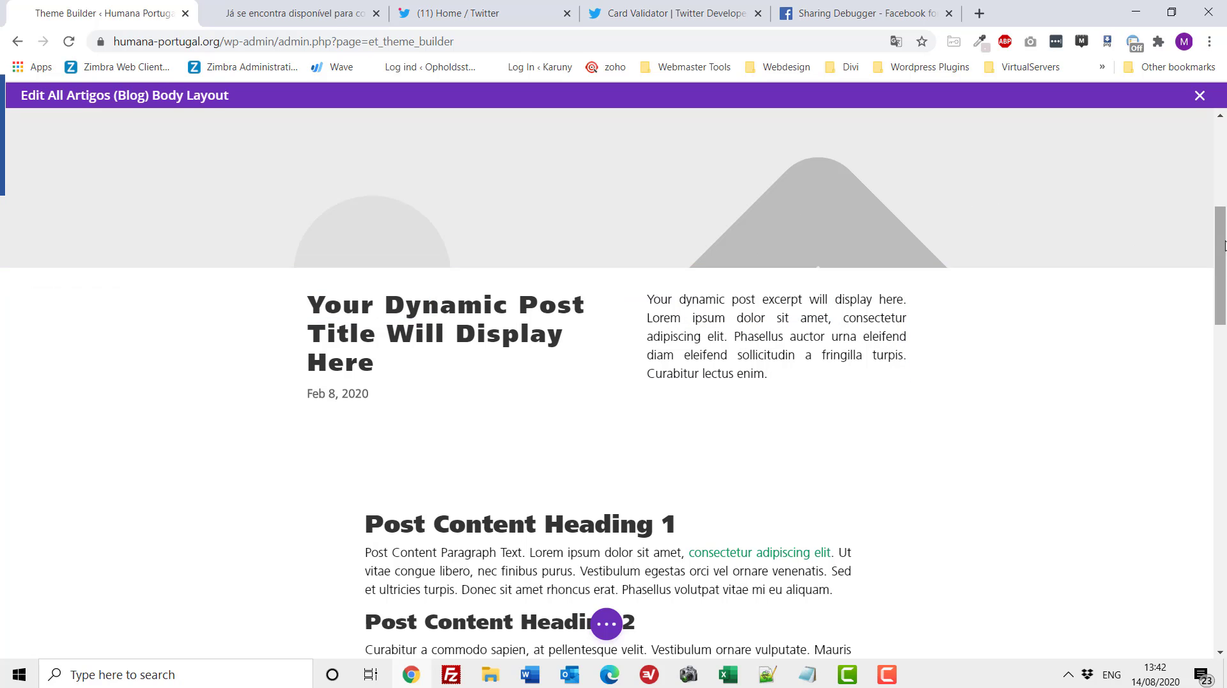
left_click(1200, 96)
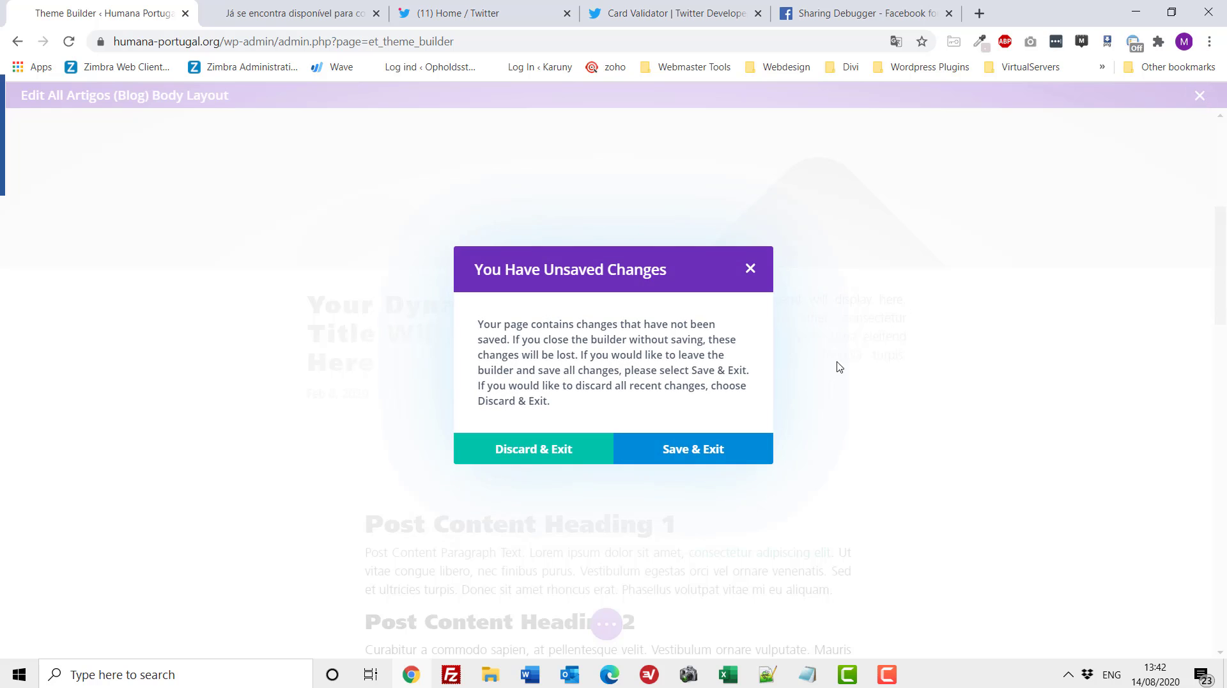
left_click(533, 449)
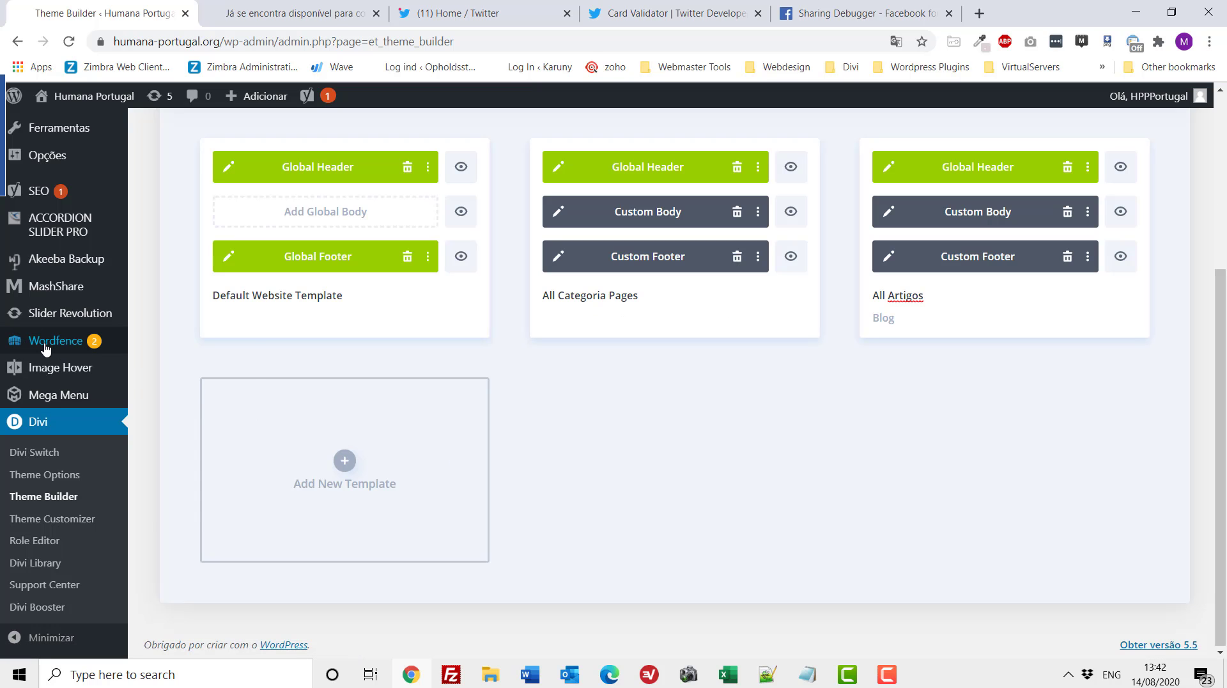
mouse_move(45, 349)
scroll(45, 348, "up", 4)
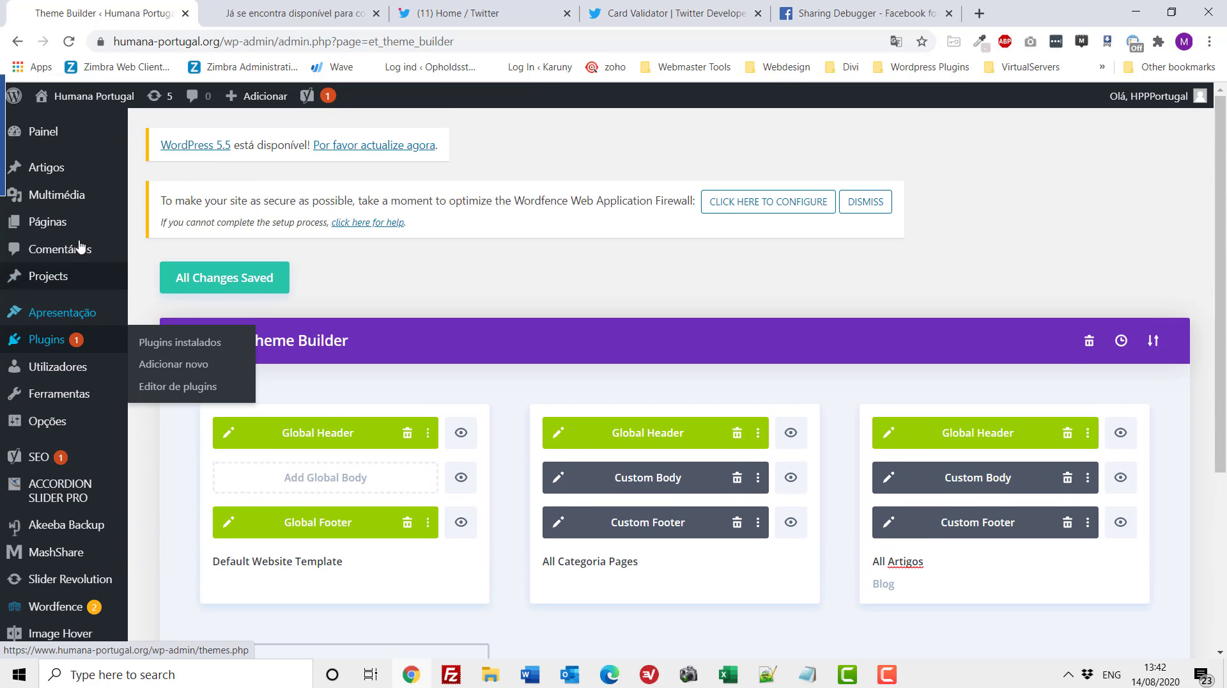
Start a new article from the Artigos list and open the app text file from File Explorer in Notepad.
left_click(48, 174)
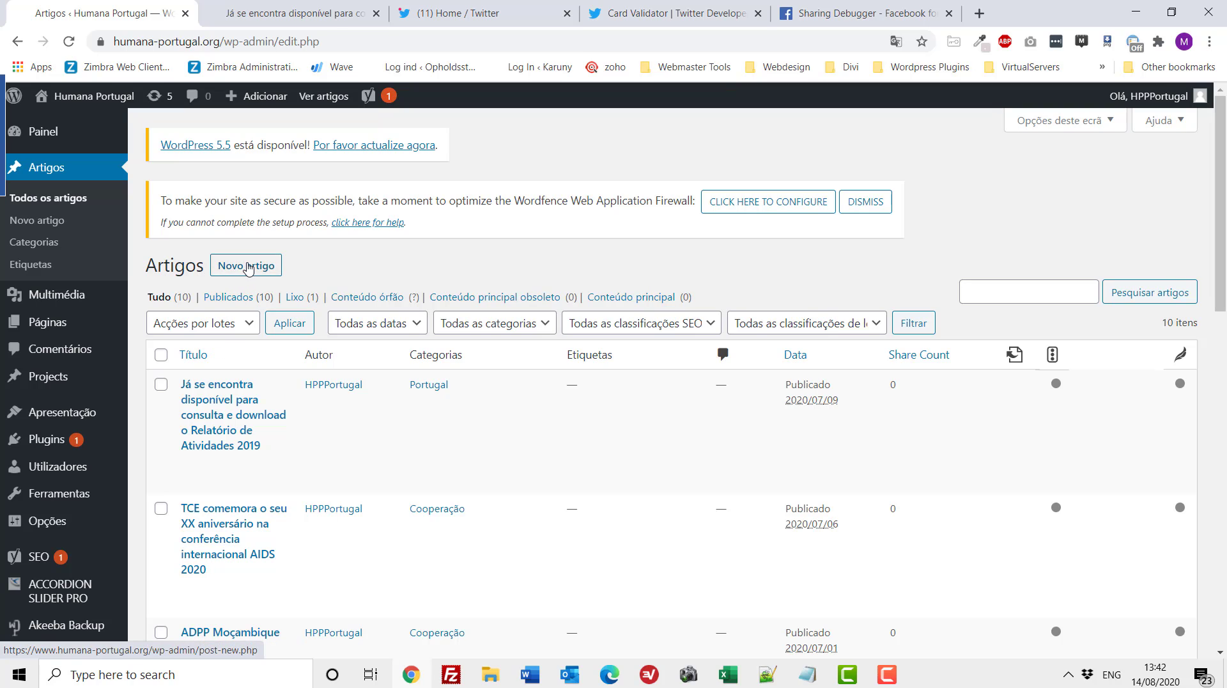
left_click(248, 269)
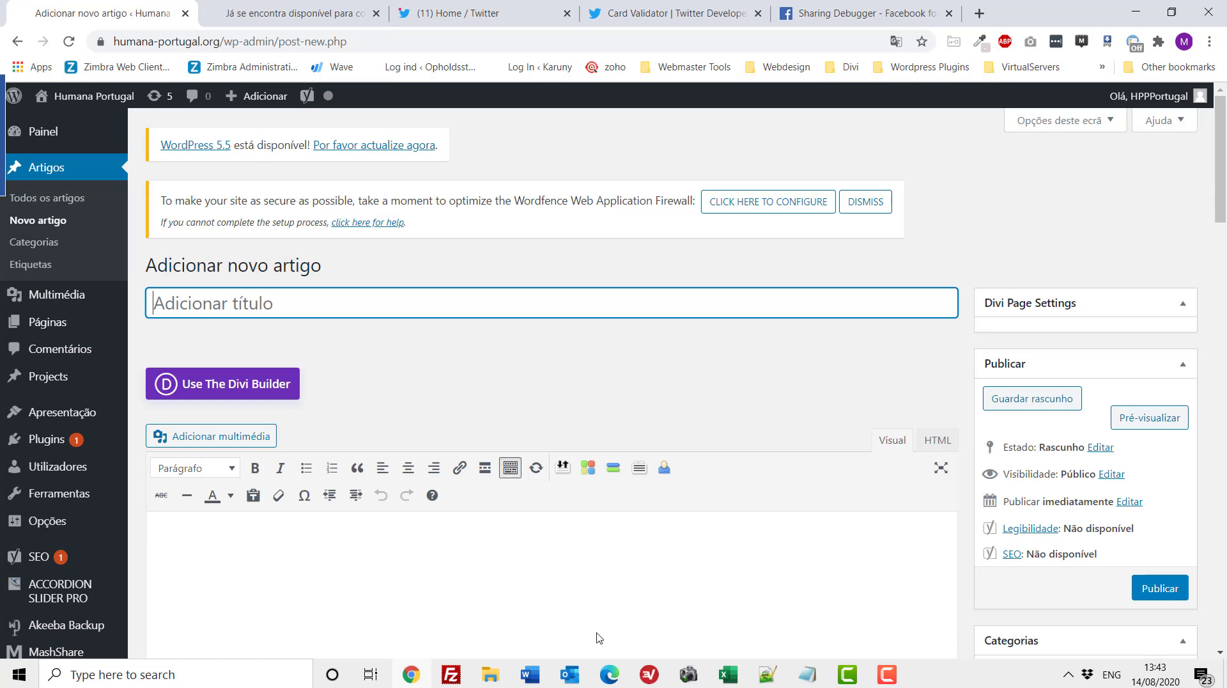
left_click(491, 675)
double_click(574, 241)
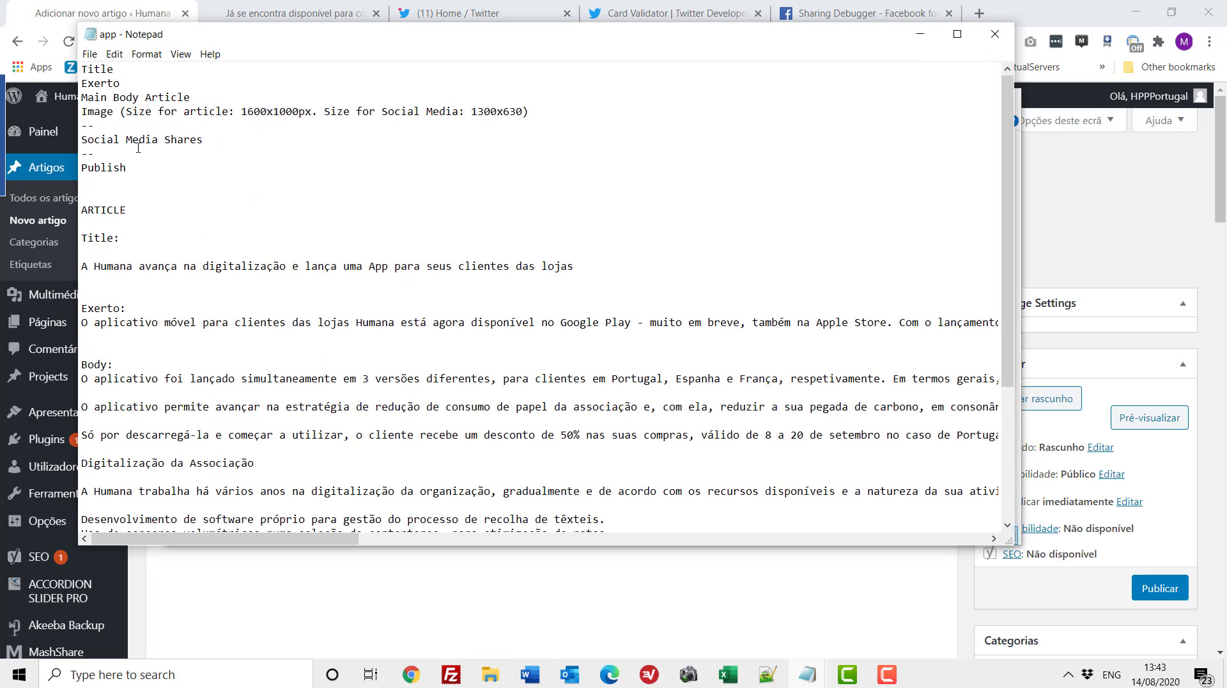
Go through the article checklist in the notes and correct the social media image size to 1200x630.
left_click_drag(84, 69, 202, 95)
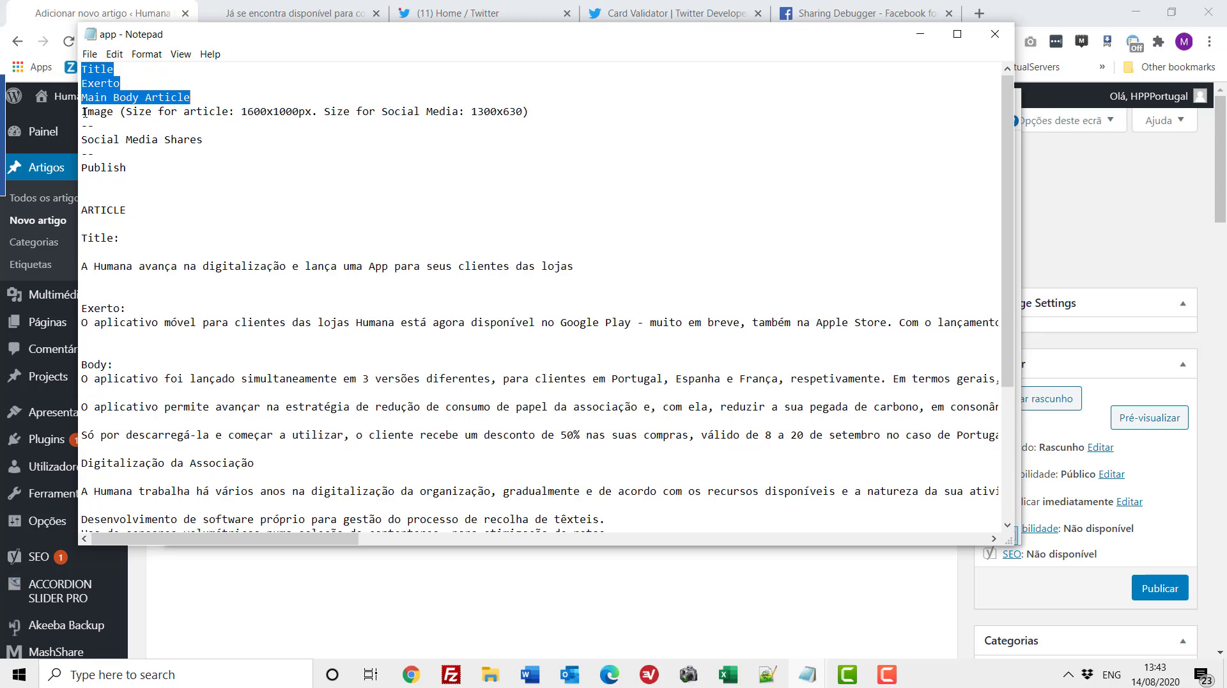
left_click_drag(85, 112, 113, 113)
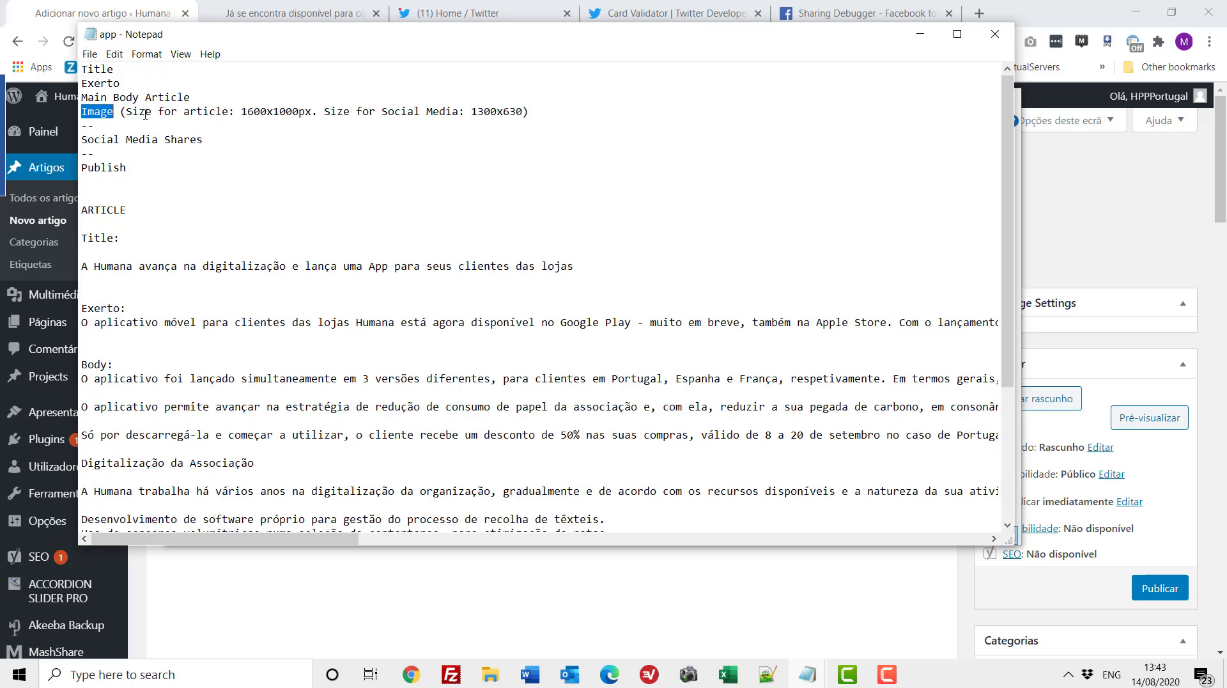
left_click_drag(241, 115, 314, 115)
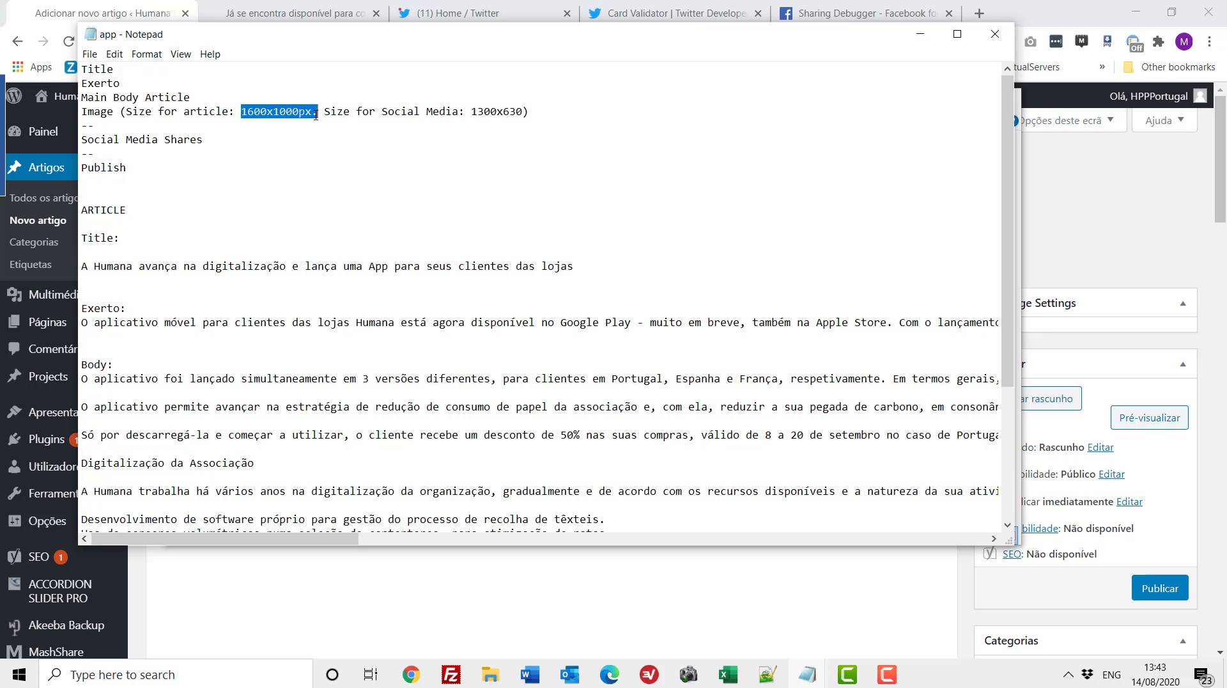
left_click_drag(471, 115, 508, 115)
left_click(483, 113)
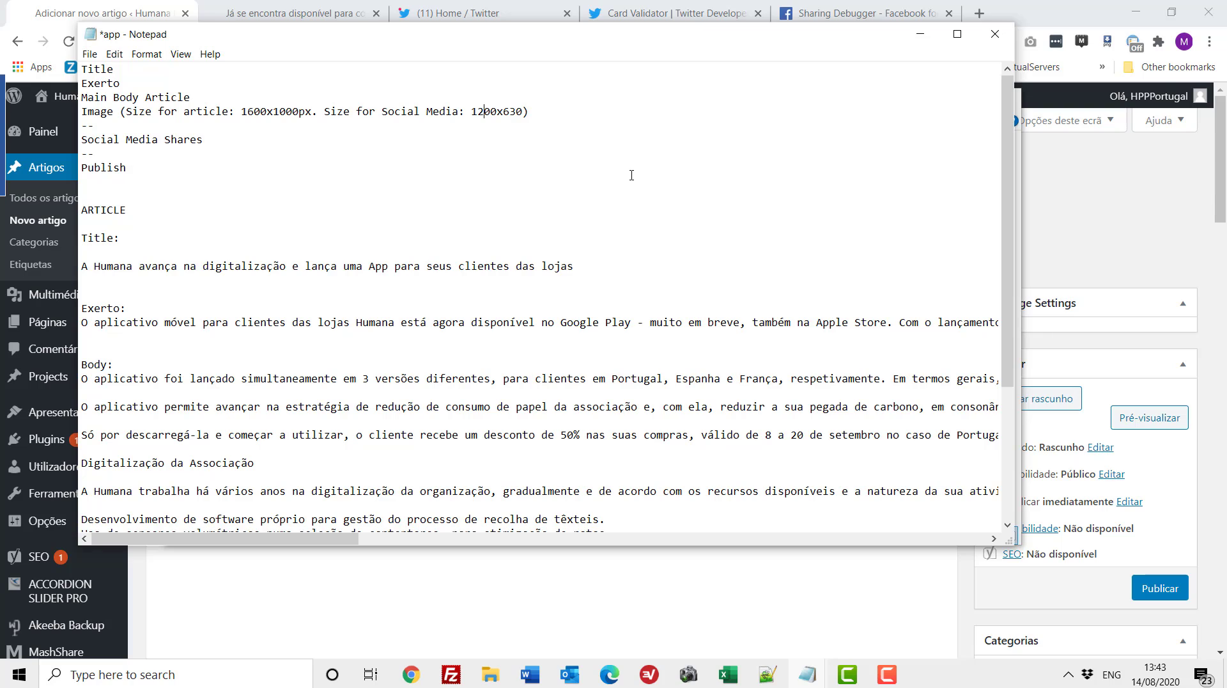
Compare the article and social media image sizes in the notes and review the checklist from Title to Publish.
left_click_drag(472, 111, 523, 113)
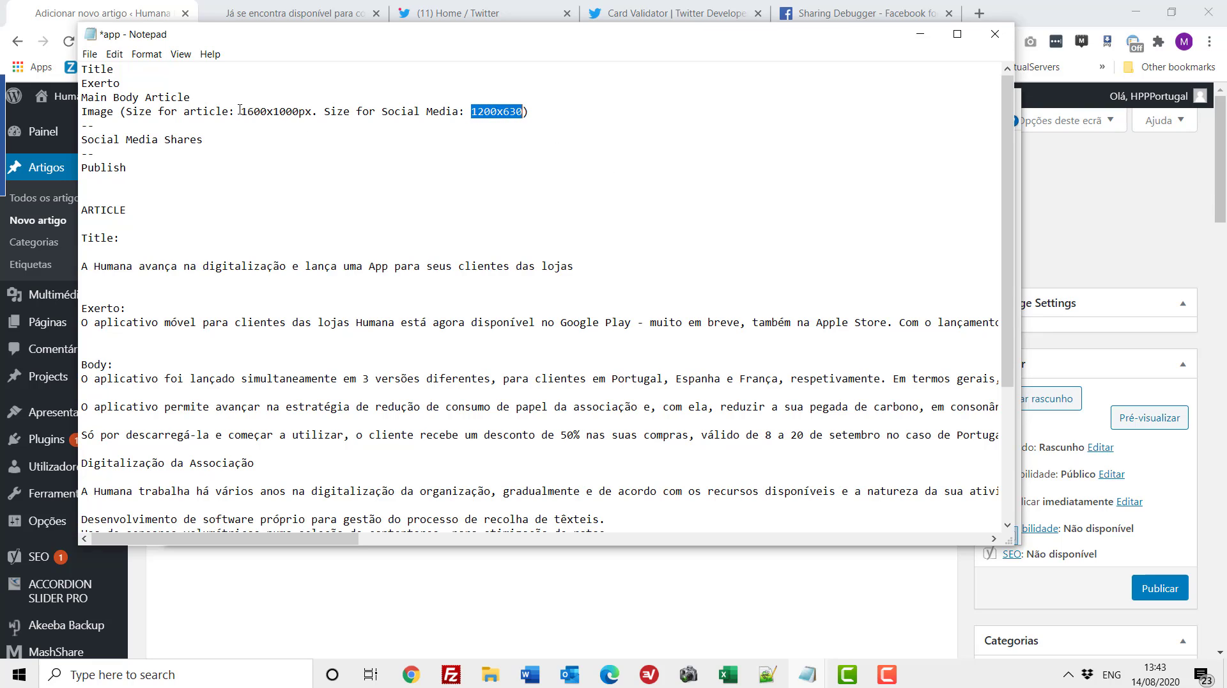
left_click_drag(241, 111, 300, 112)
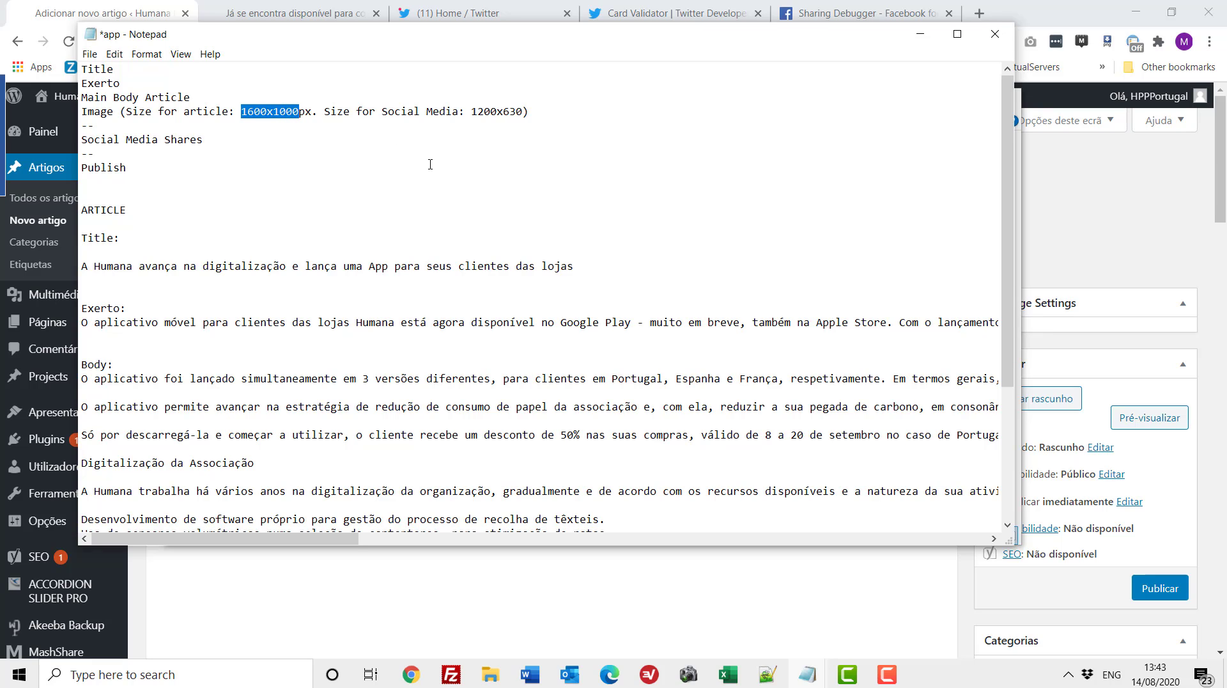
left_click_drag(470, 112, 524, 112)
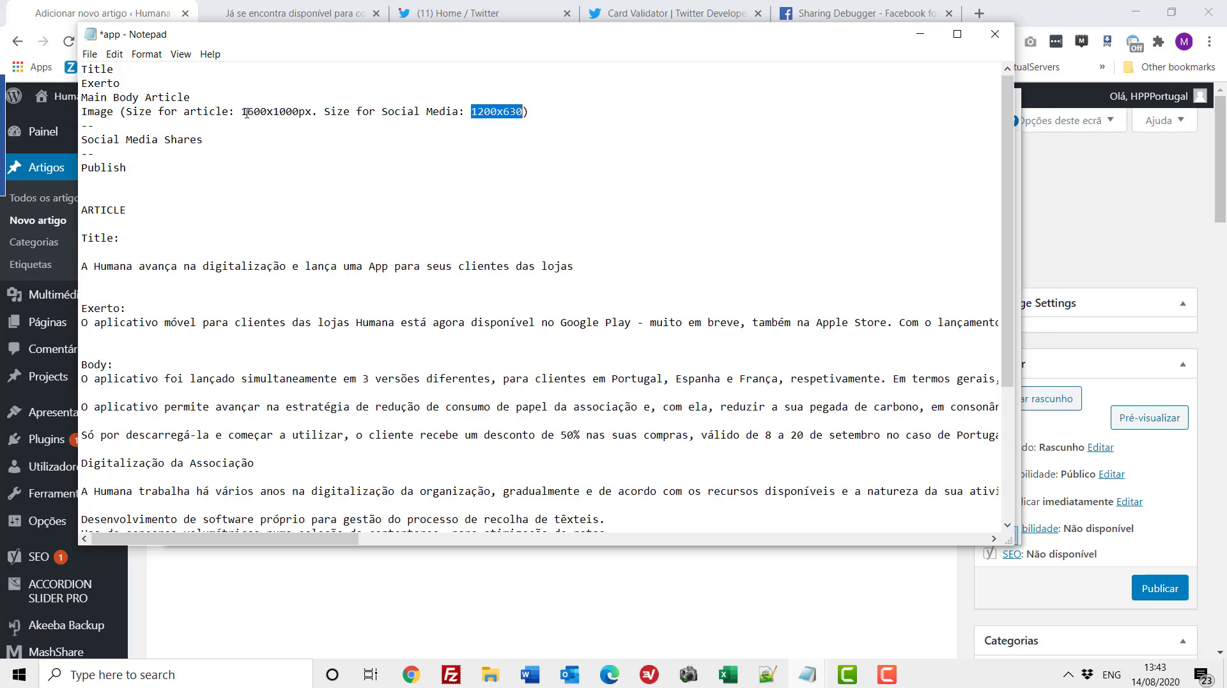
left_click_drag(241, 112, 312, 113)
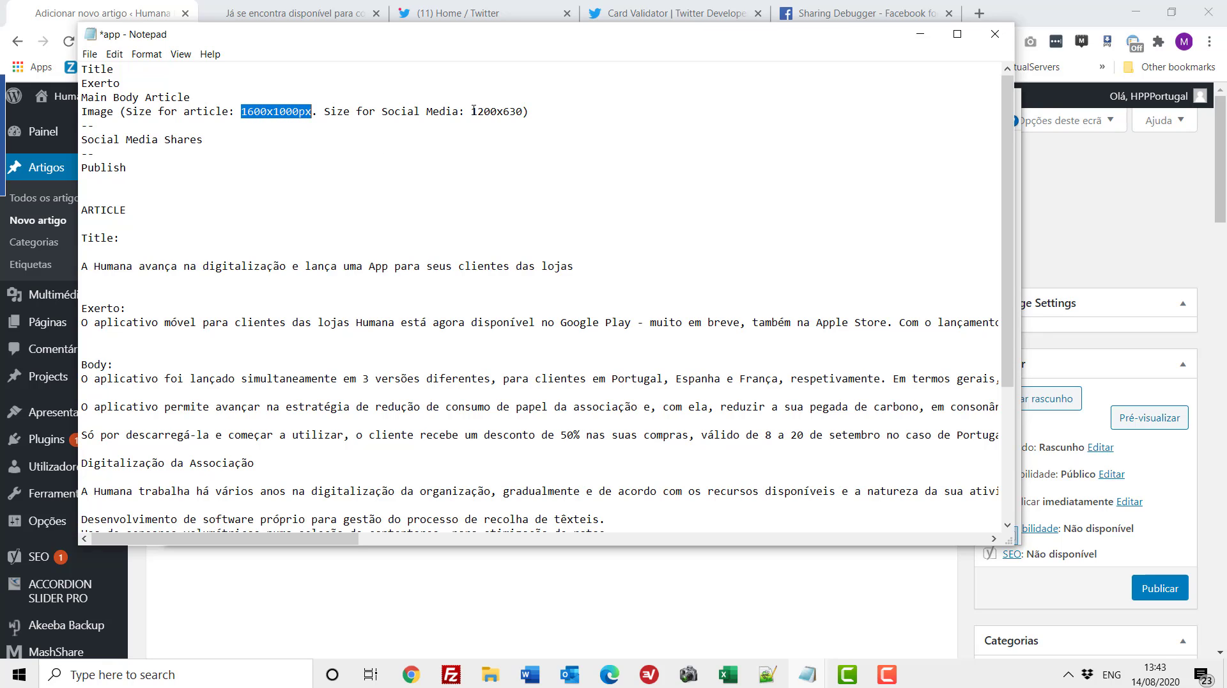
left_click_drag(471, 111, 521, 111)
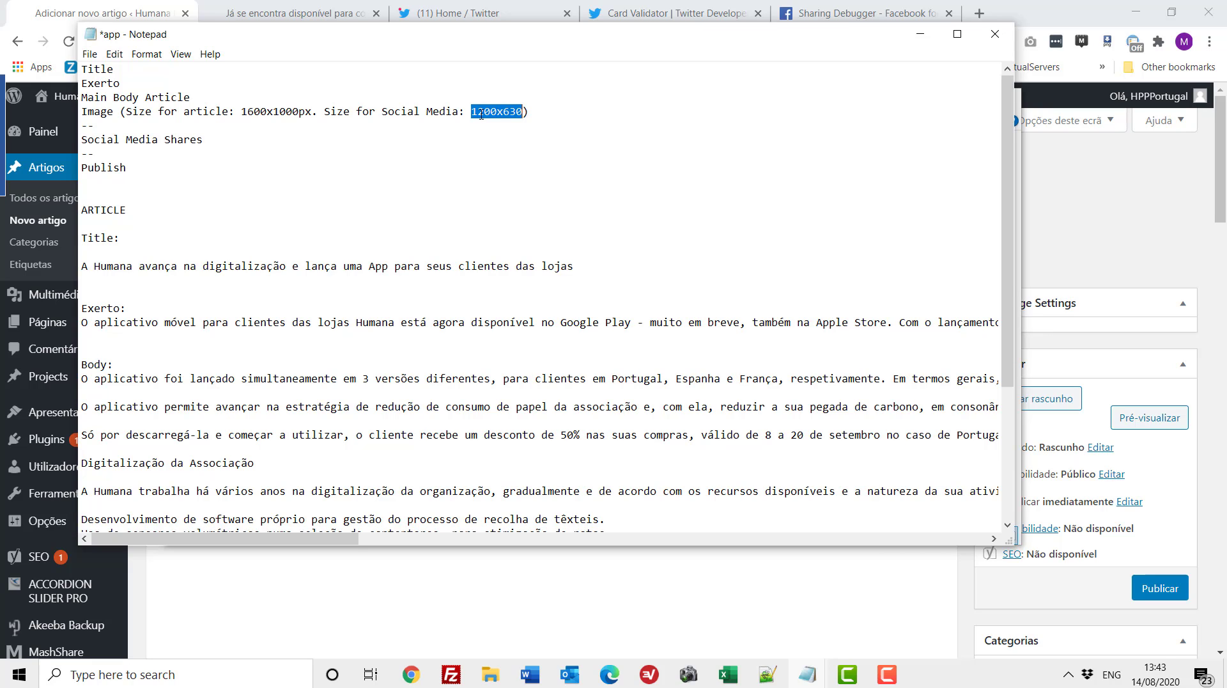
left_click(140, 136)
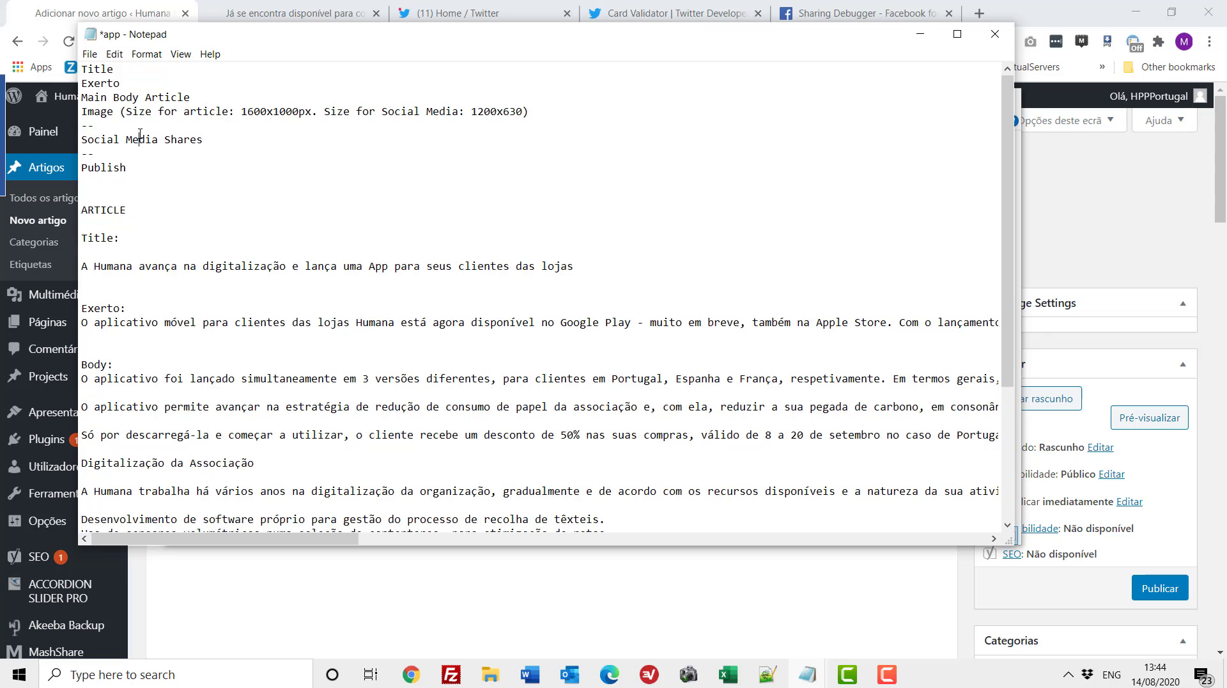
left_click_drag(80, 140, 57, 70)
key("Up")
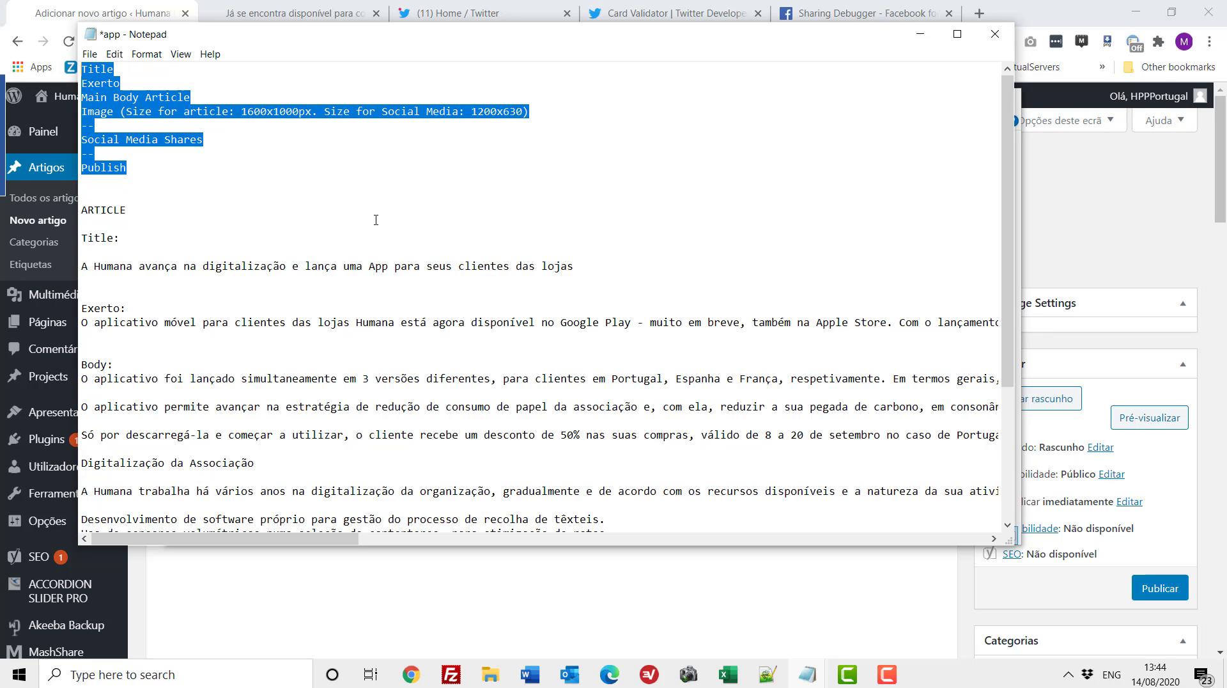
left_click(376, 220)
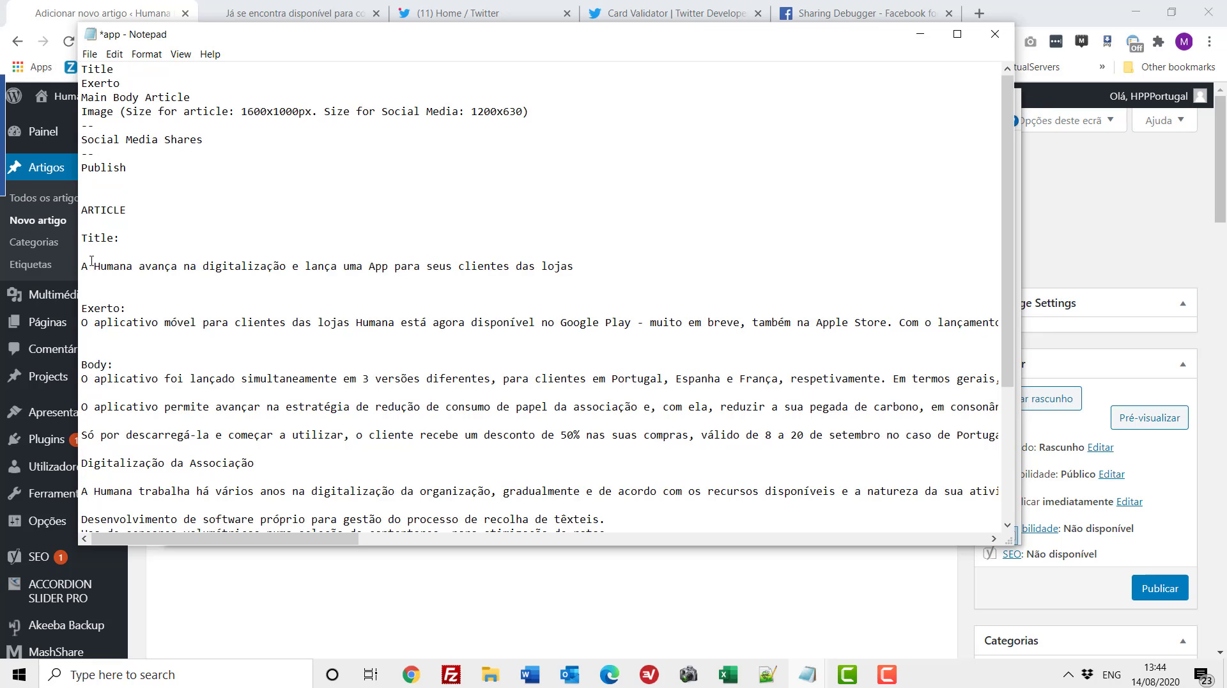
Copy the title "A Humana avança na digitalização e lança uma App para seus clientes das lojas" from the notes into the new article's title in Chrome.
left_click_drag(83, 266, 606, 275)
key("ctrl+c")
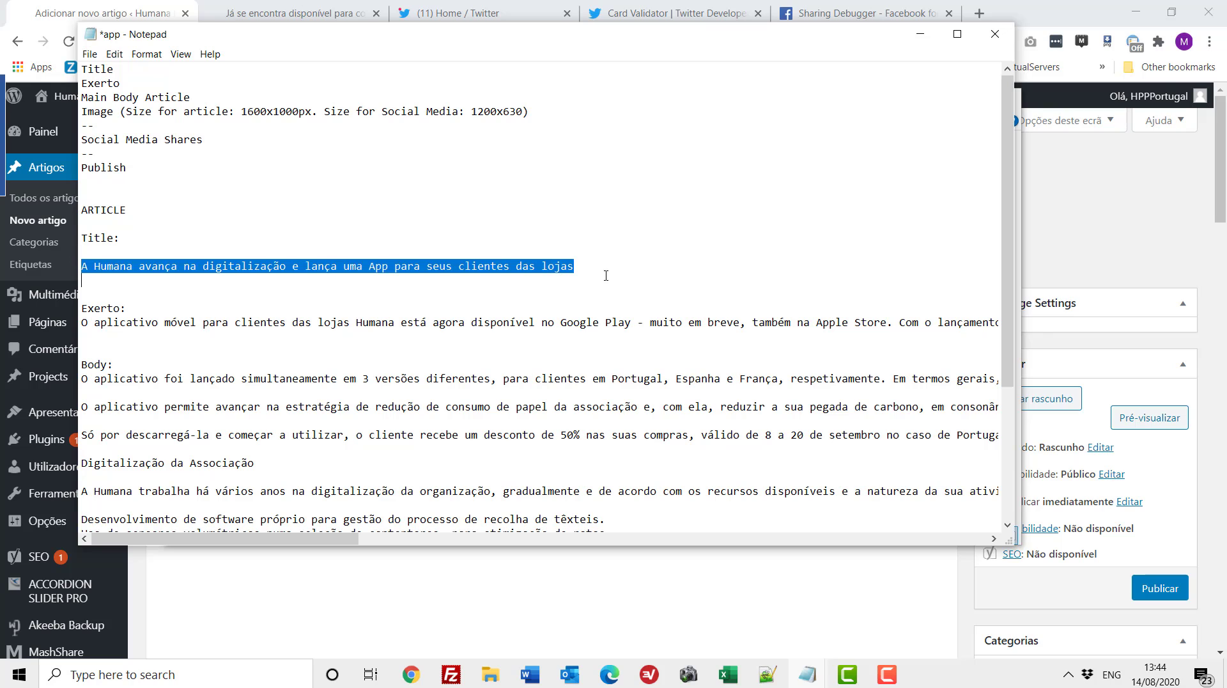
key("alt+Tab")
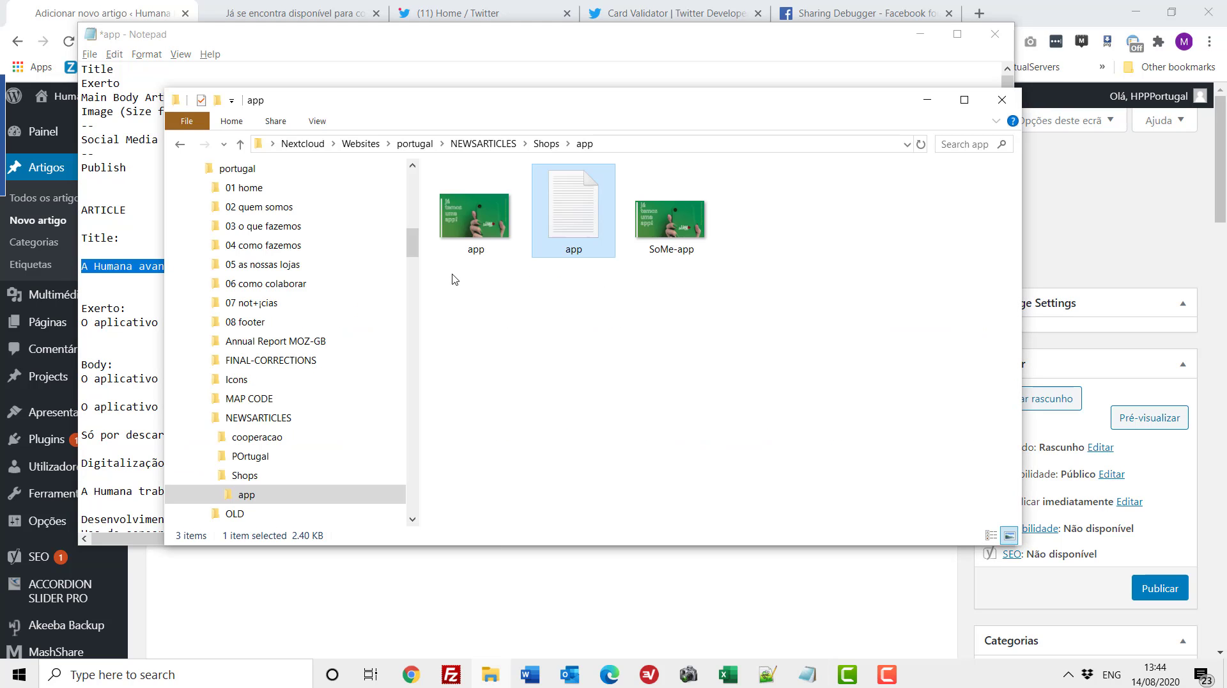
key("alt+Tab")
key("alt+Tab")
left_click(505, 592)
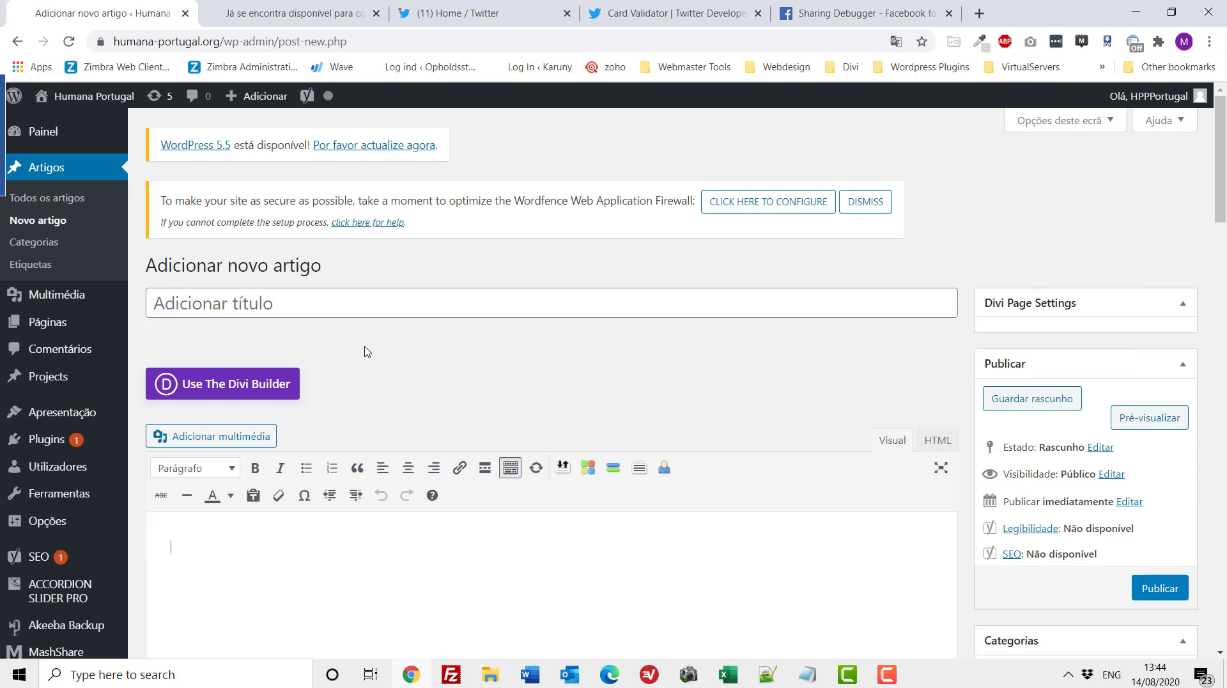
left_click(349, 297)
key("ctrl+v")
left_click(411, 571)
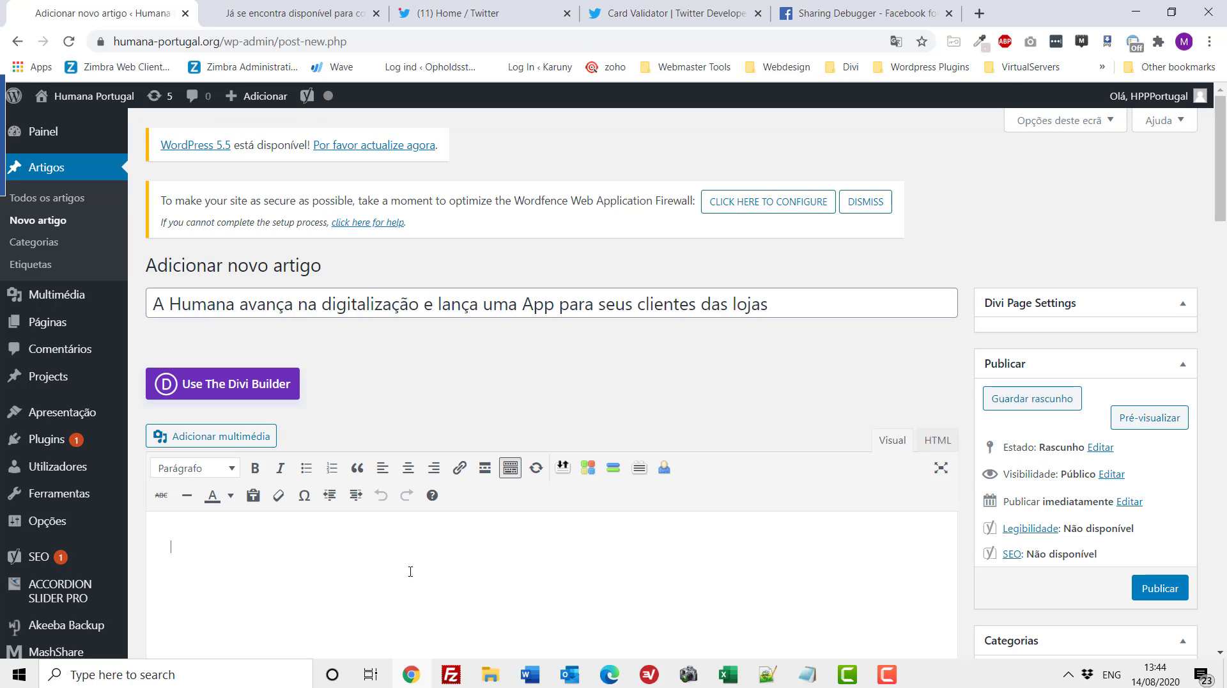
Copy the full Exerto paragraph from the Notepad notes and return to the new article in Chrome.
key("alt+Tab")
scroll(310, 365, "down", 2)
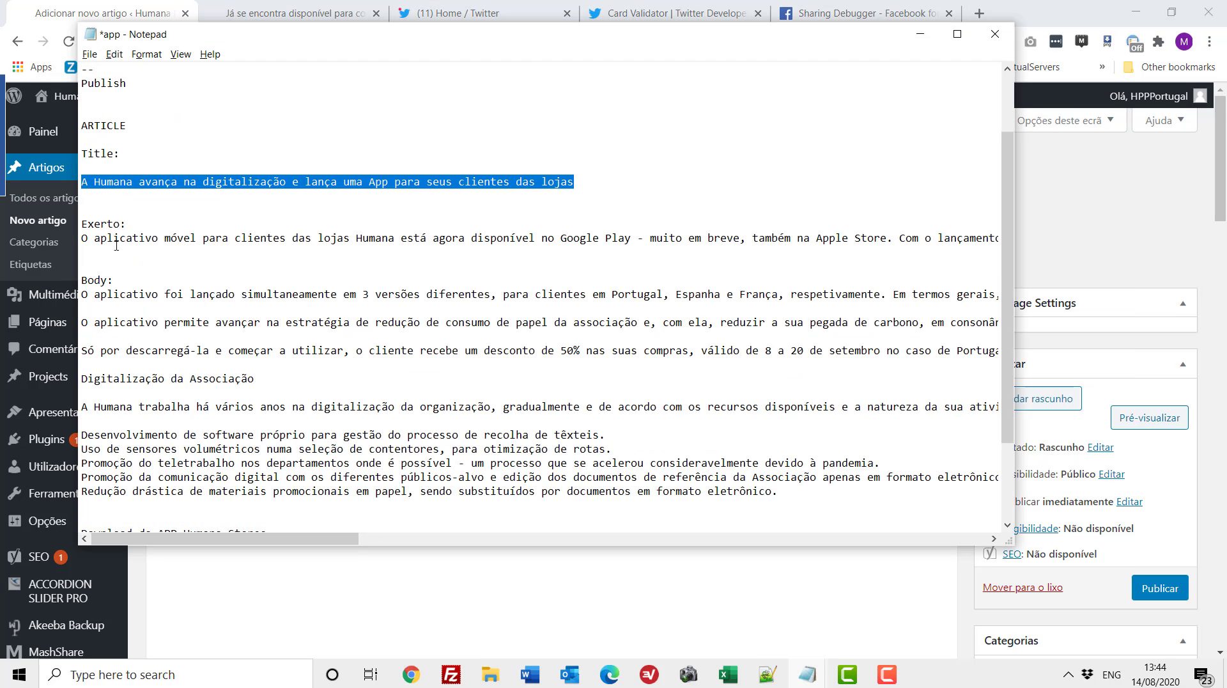
left_click_drag(84, 237, 1030, 247)
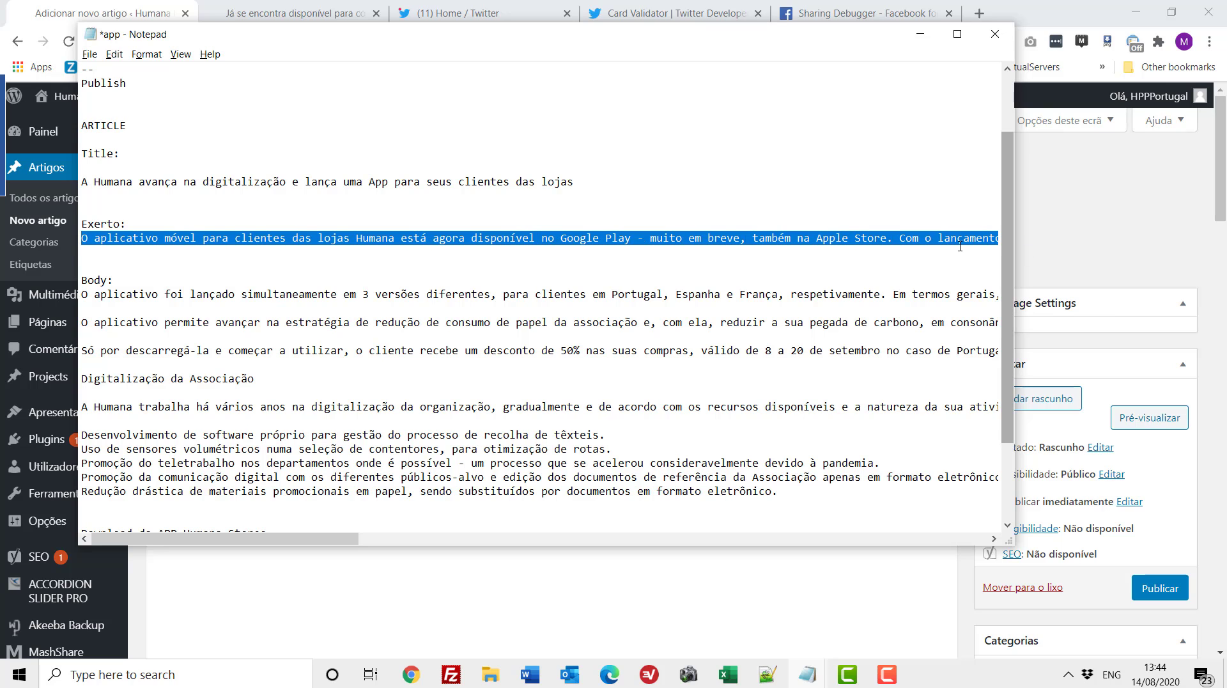
mouse_move(344, 542)
left_mouse_down()
mouse_move(494, 541)
mouse_move(326, 540)
left_mouse_up()
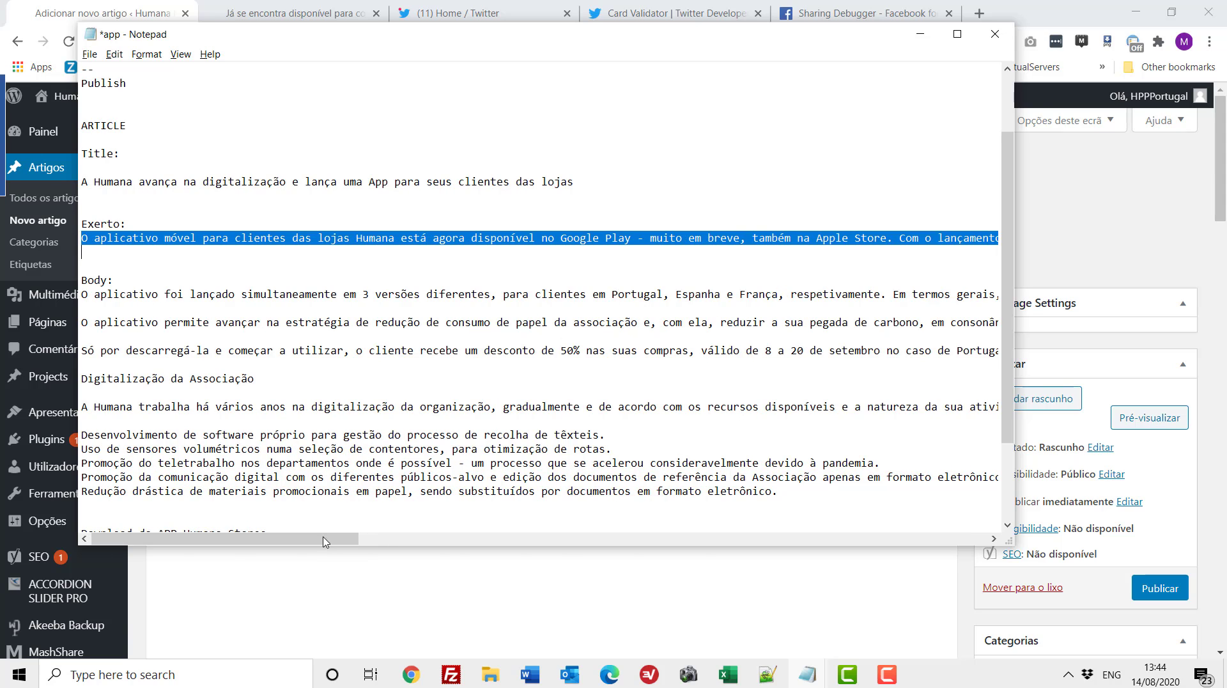
left_click(340, 569)
Collapse the Yoast SEO Premium and MashShare Social Sharing Options boxes below the article editor.
scroll(343, 526, "down", 1)
scroll(344, 526, "down", 4)
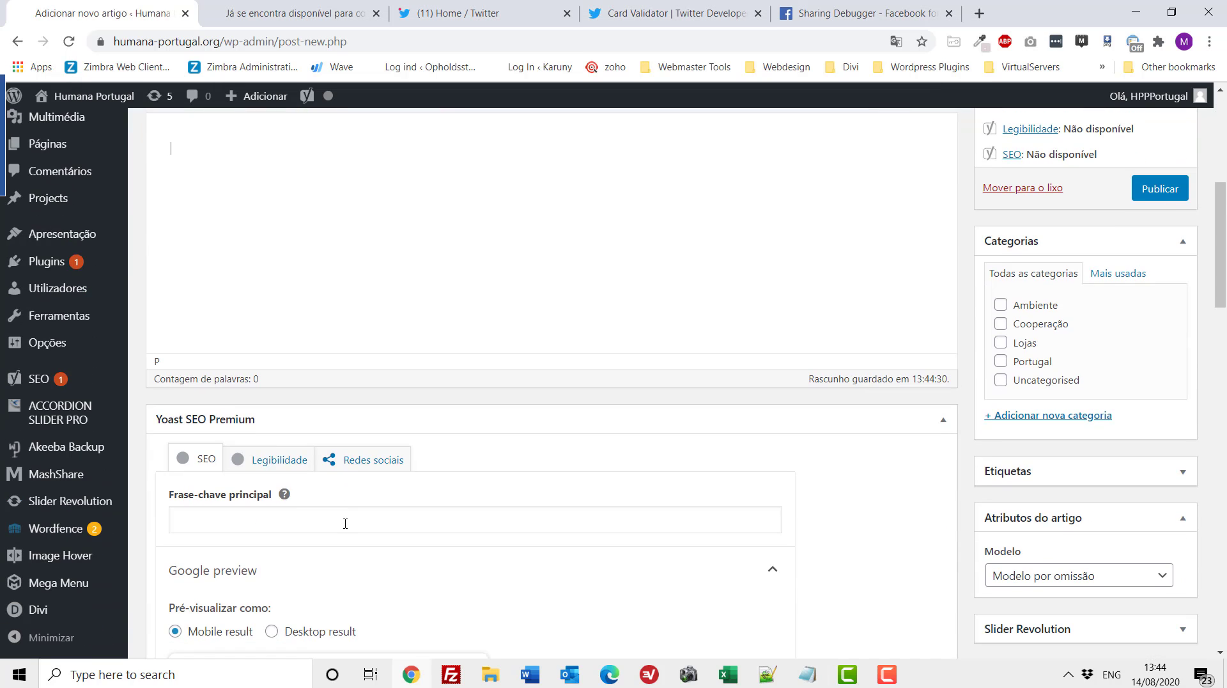
left_click(943, 420)
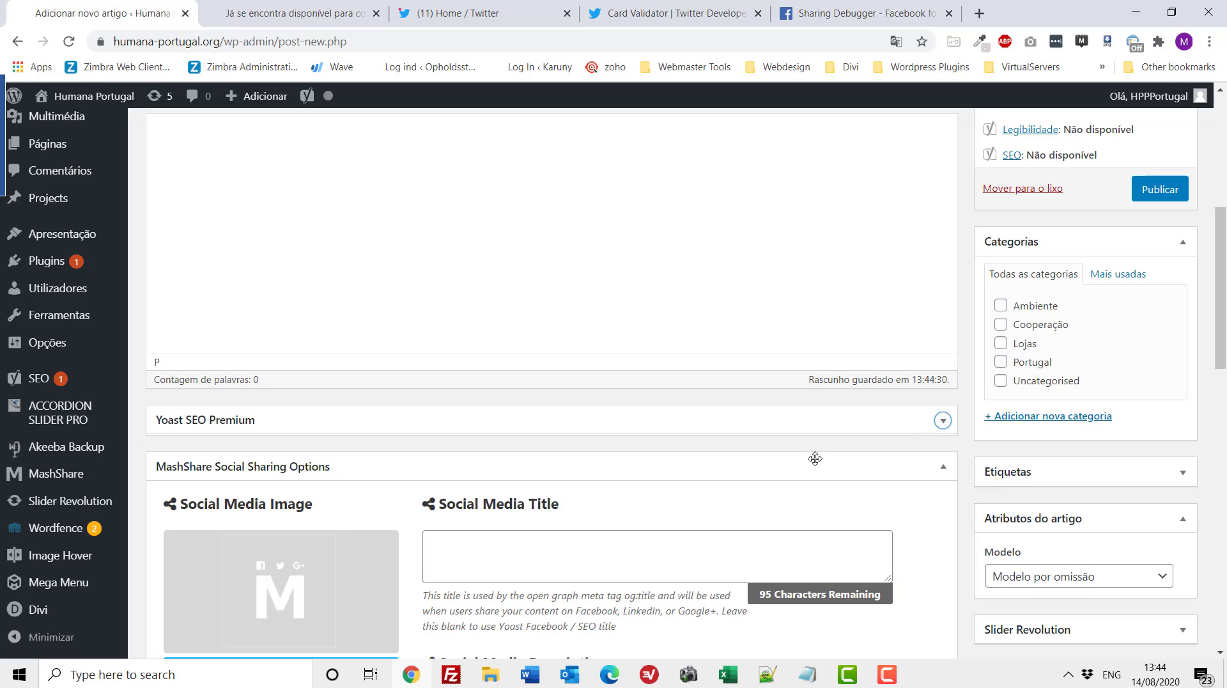
left_click(943, 467)
scroll(505, 493, "down", 1)
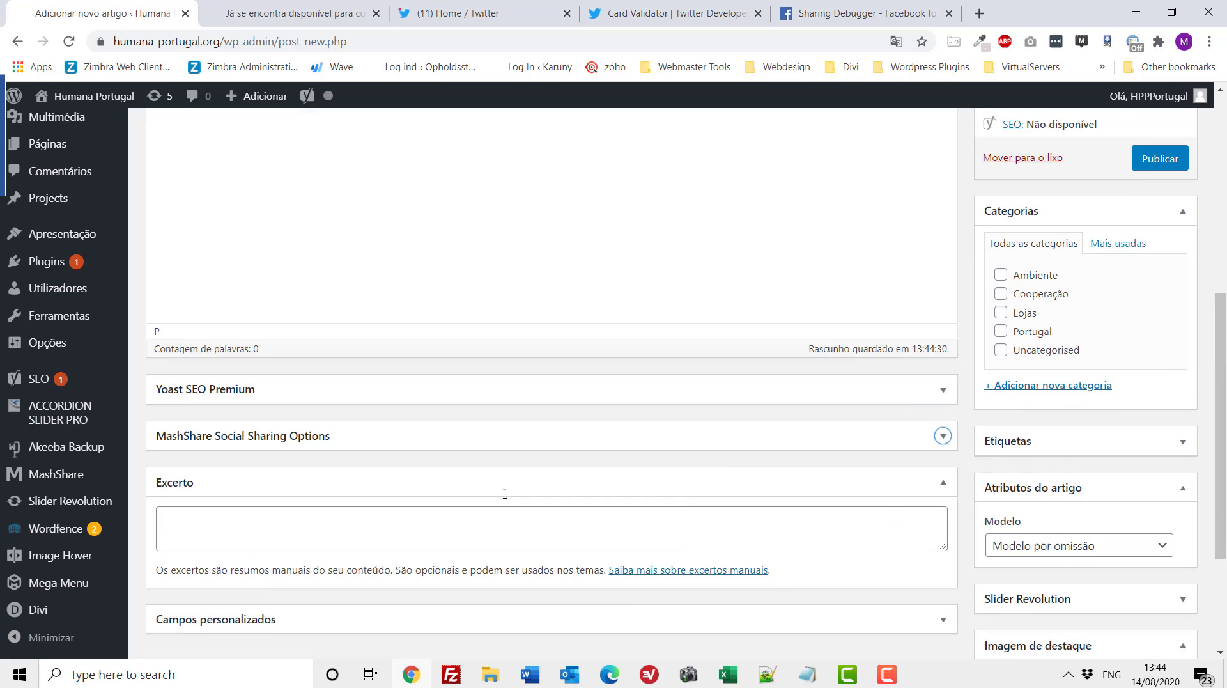
Paste the copied "O aplicativo móvel para clientes das lojas Humana" paragraph as the article's excerpt and remove the trailing blank line.
left_click(220, 479)
type("O aplicativo móvel para clientes das lojas Humana está agora disponível no Google Play - muito em breve, também na Apple Store. Com o lançamento deste aplicativo a entidade dá um passo mais além na sua estratégia de digitalizar e aproveitar as novas tecnologias.")
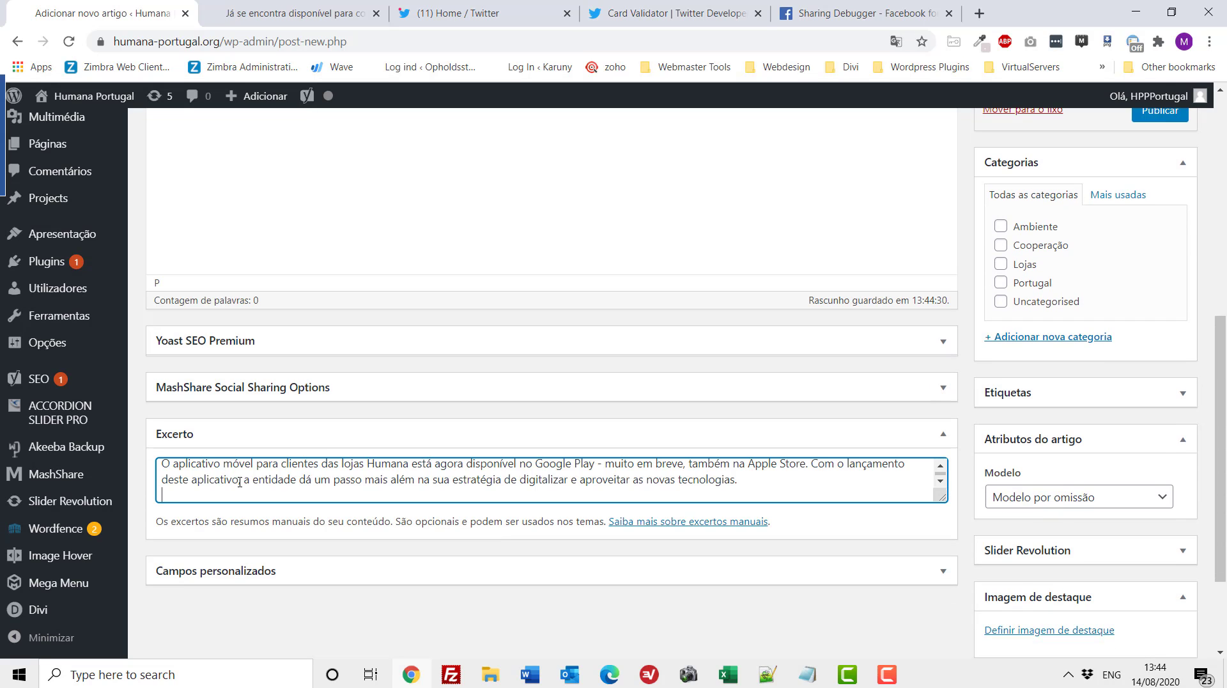
key("BackSpace")
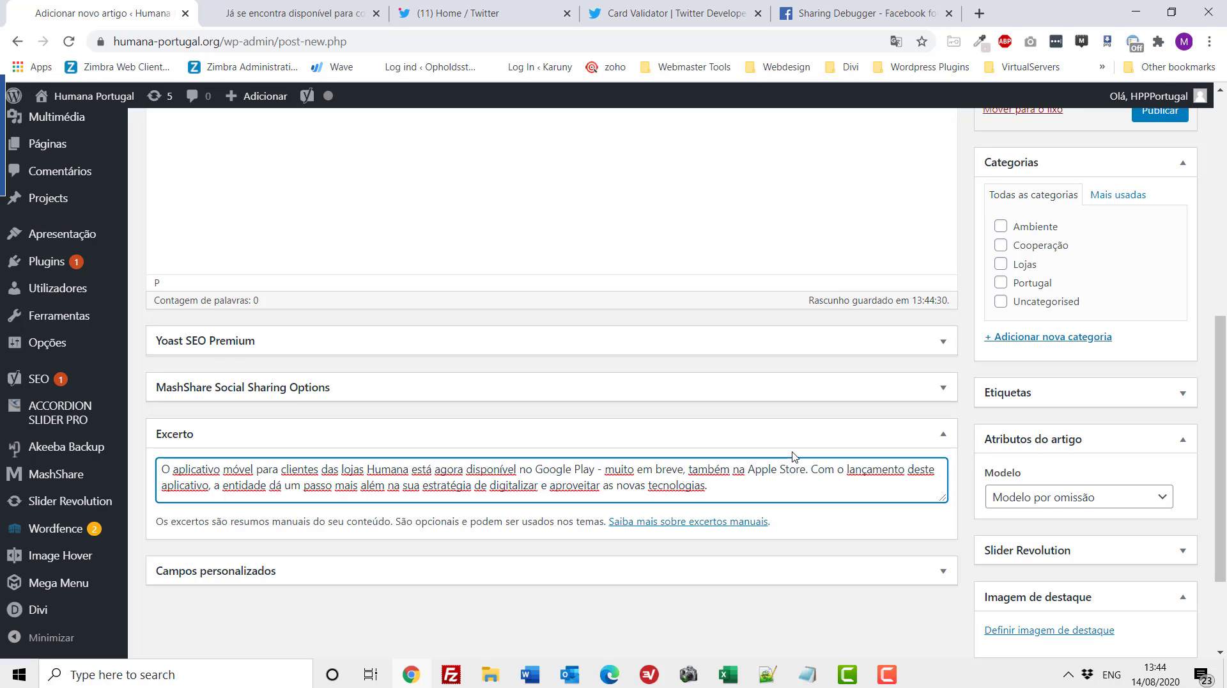
Copy the Body text from the Notepad notes through #APPILoveSecondhand, without the 04/08 date, and paste it into the article body in Chrome.
scroll(793, 457, "up", 6)
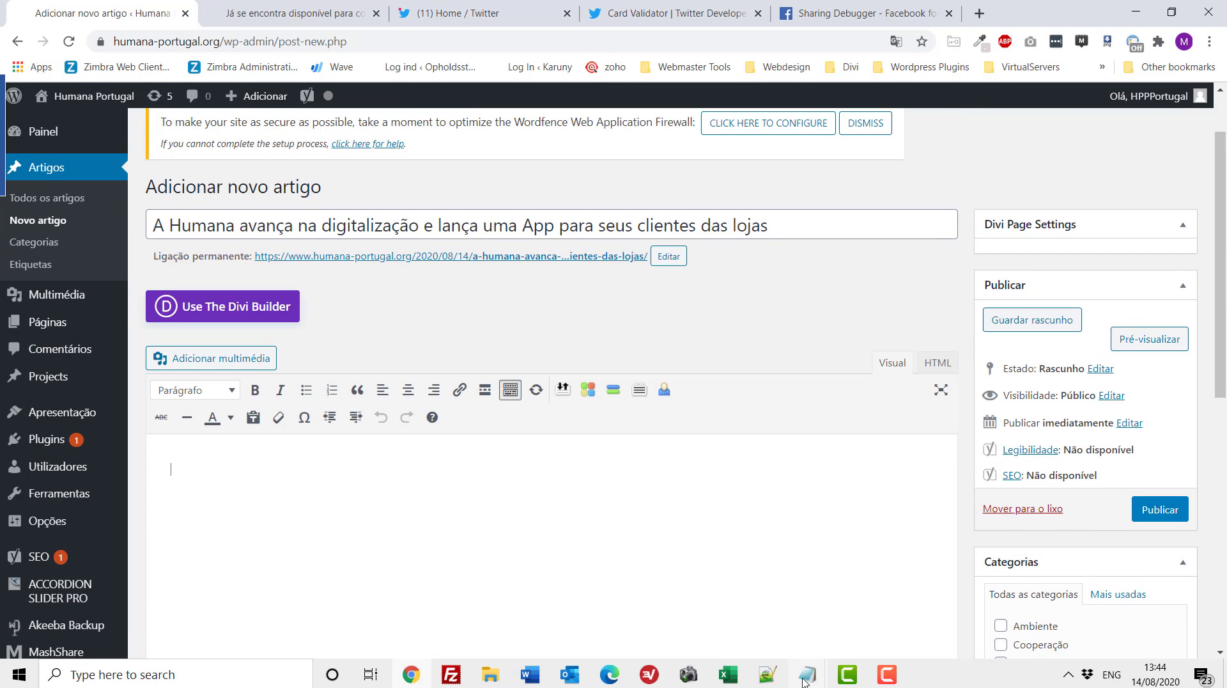
mouse_move(805, 683)
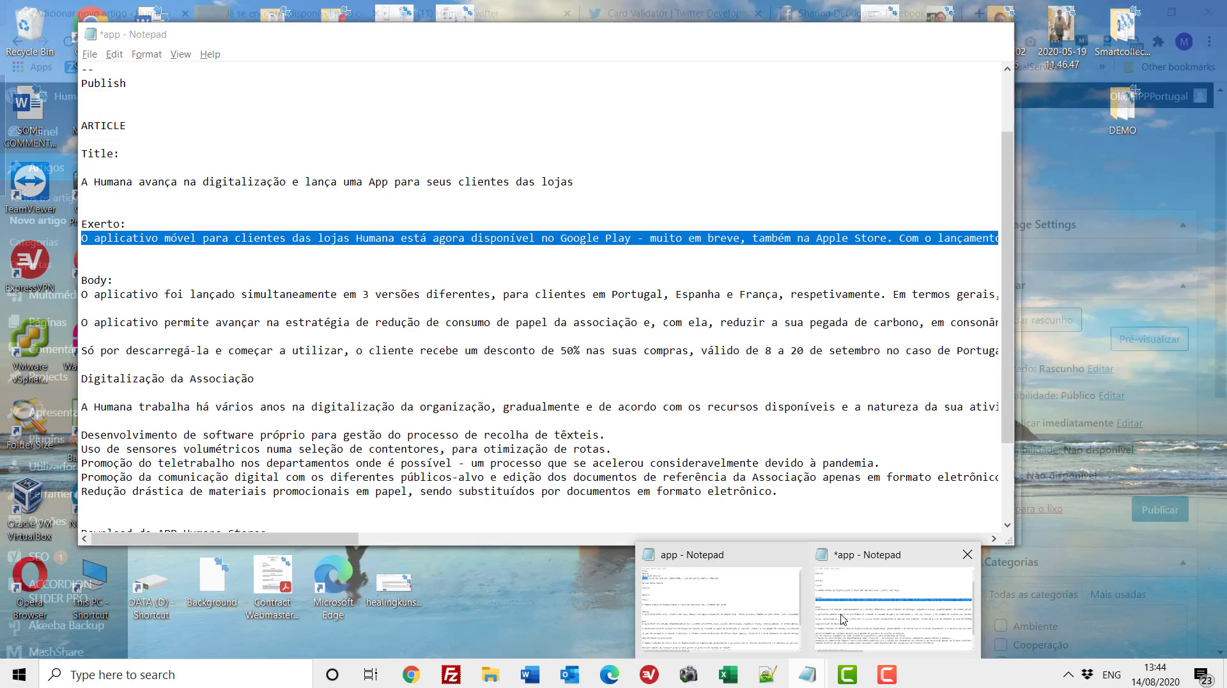
left_click(843, 619)
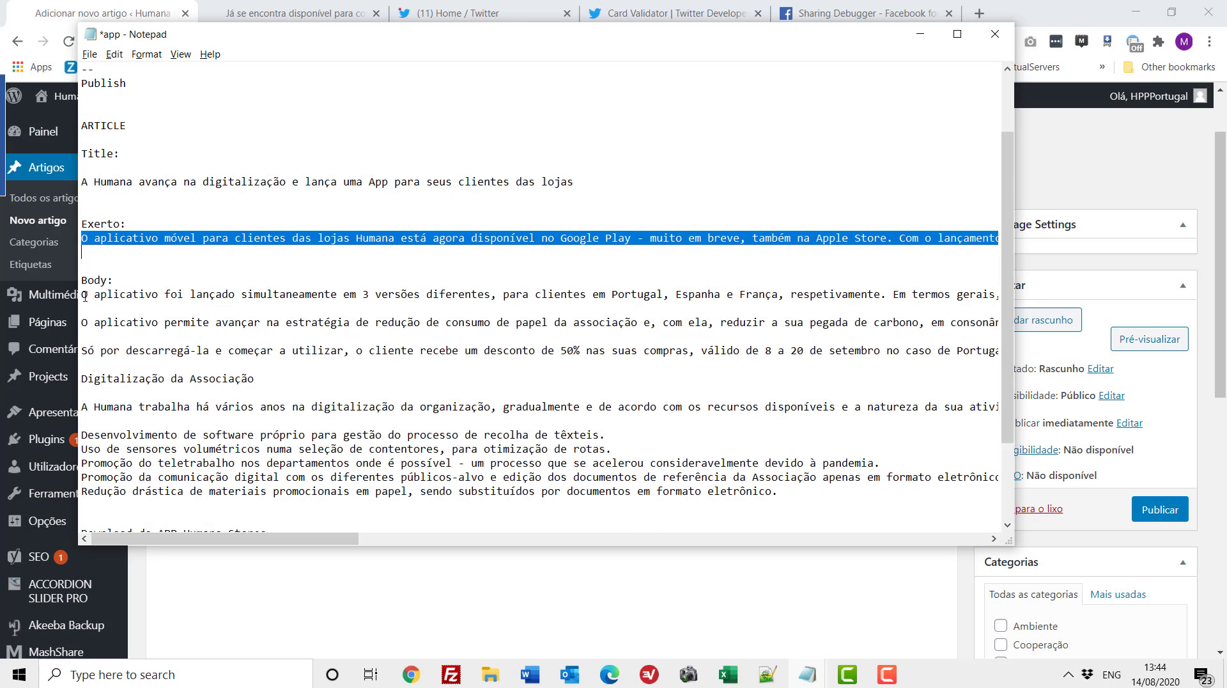
left_click_drag(85, 296, 280, 509)
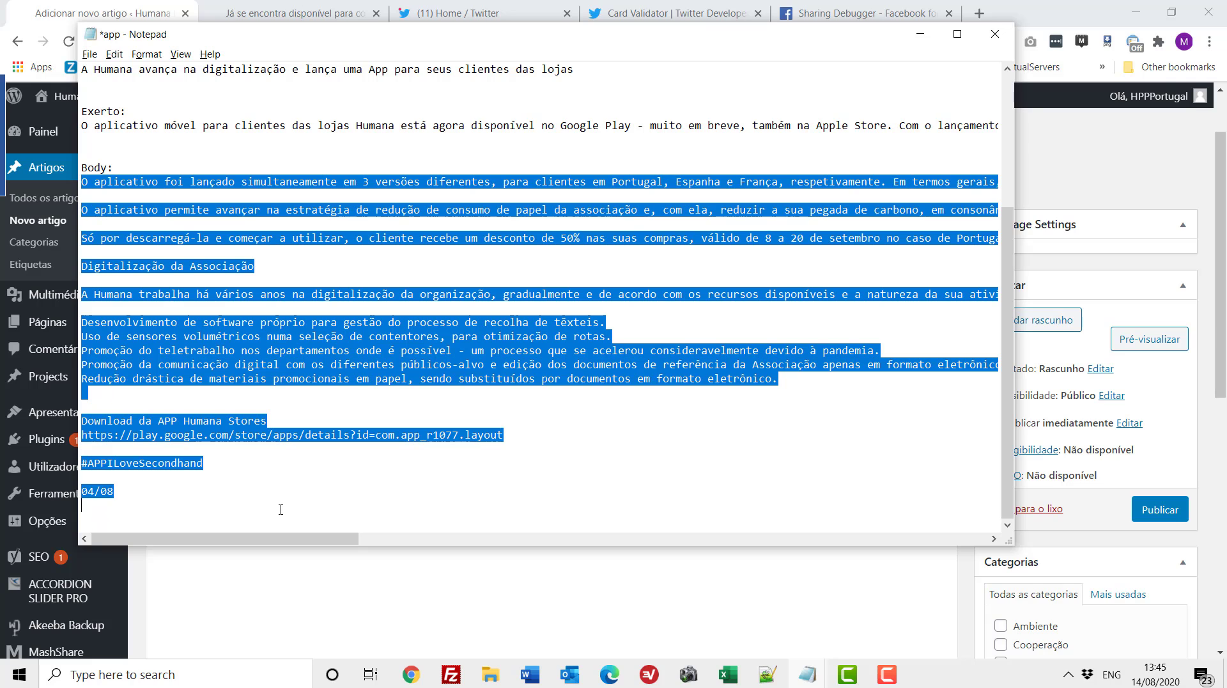
left_click_drag(210, 467, 80, 181)
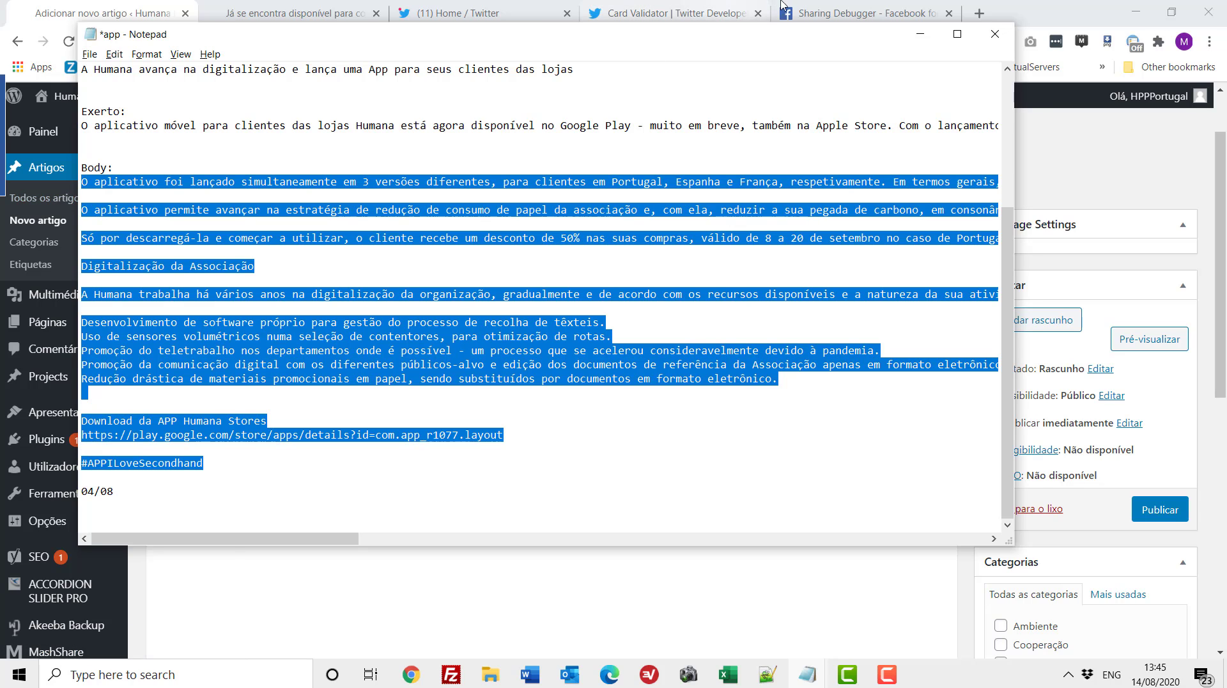
left_click(920, 34)
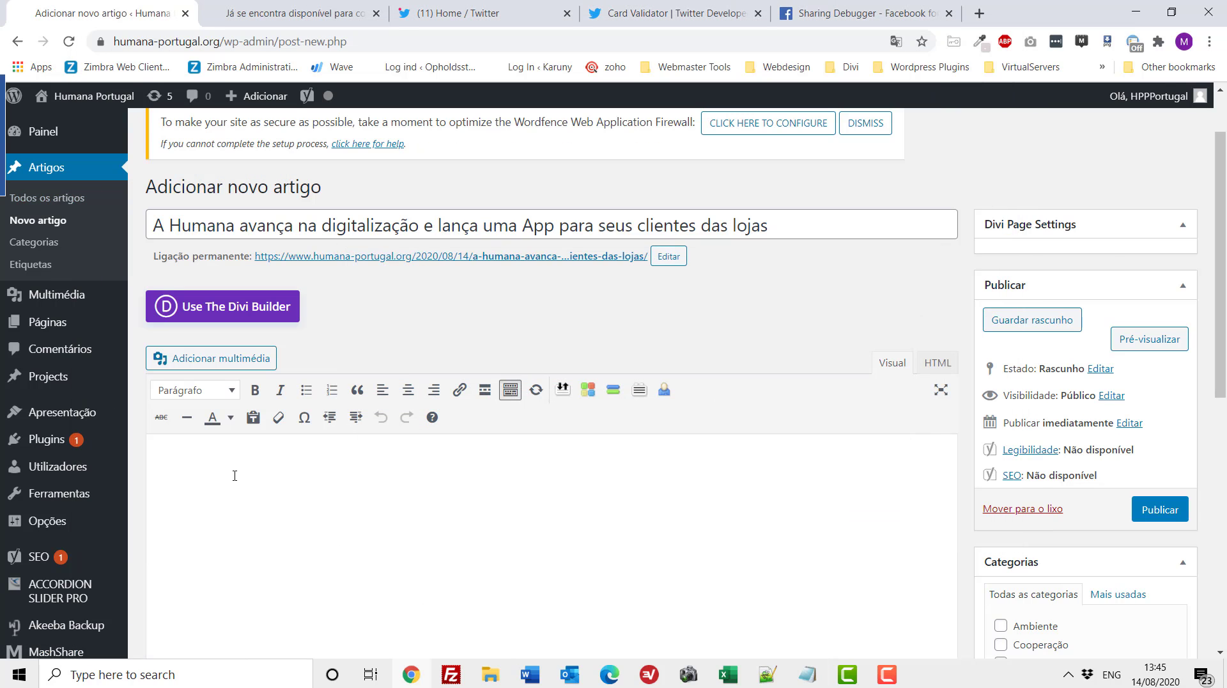
key("ctrl+v")
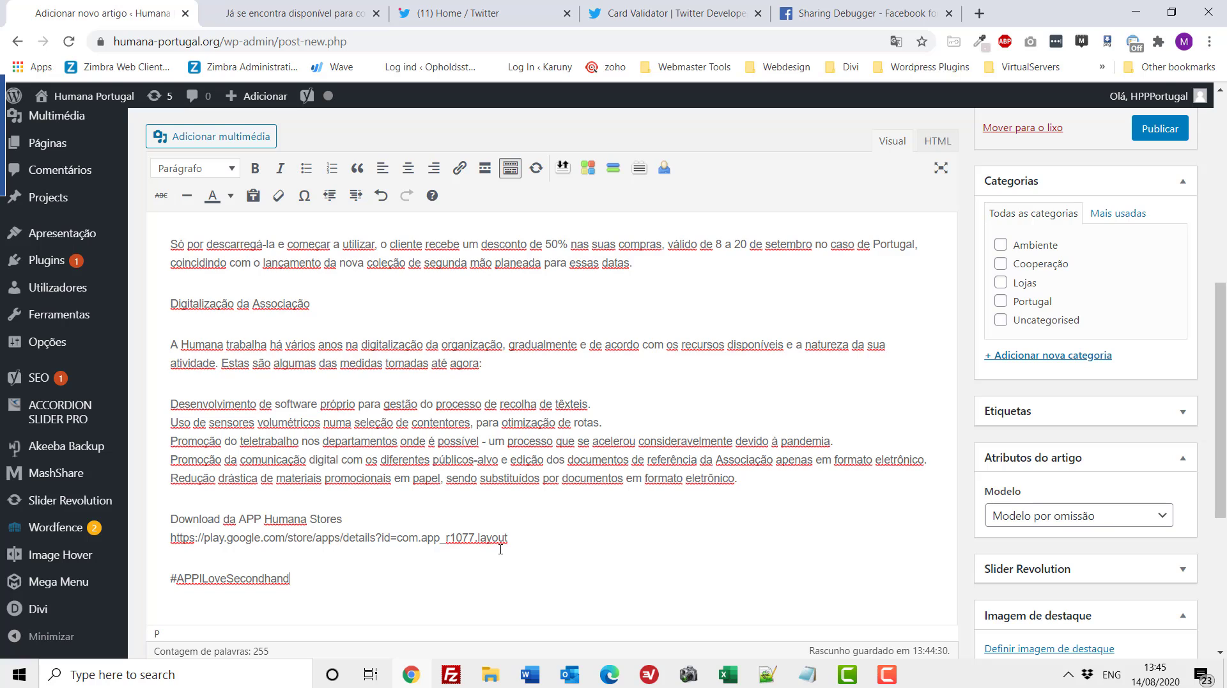
Move the Google Play URL out of the body text into a link on "Download da APP Humana Stores" that opens in a new tab.
left_click_drag(520, 534, 171, 543)
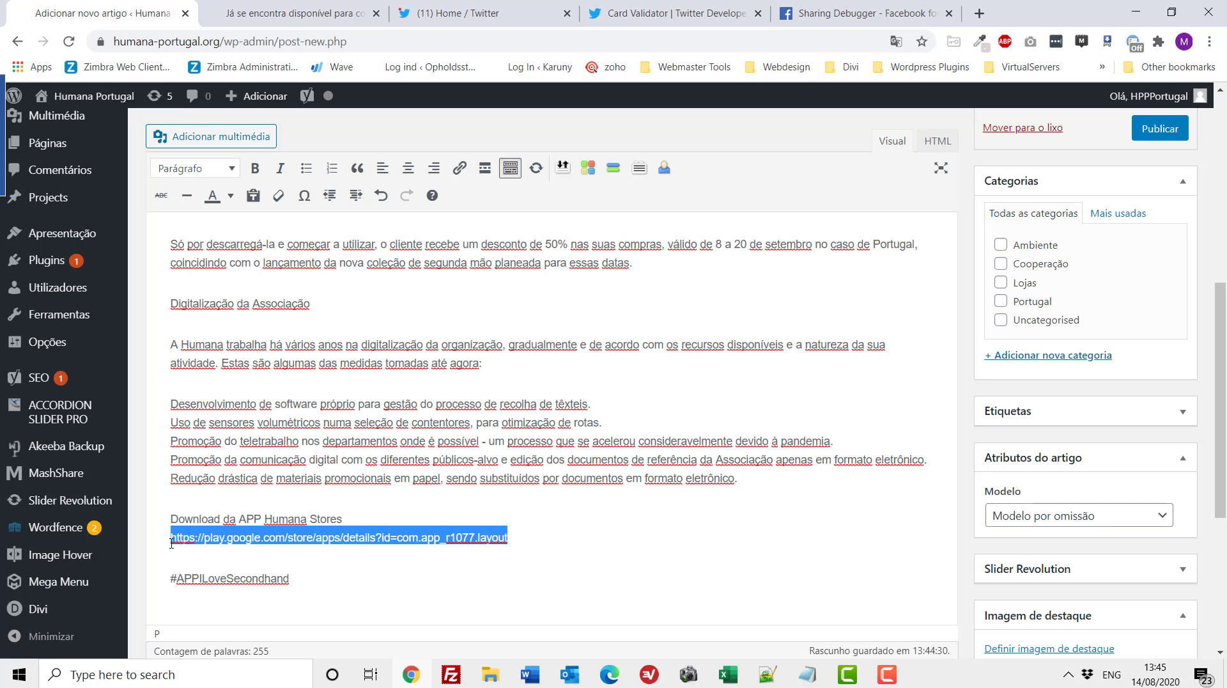
key("ctrl+x")
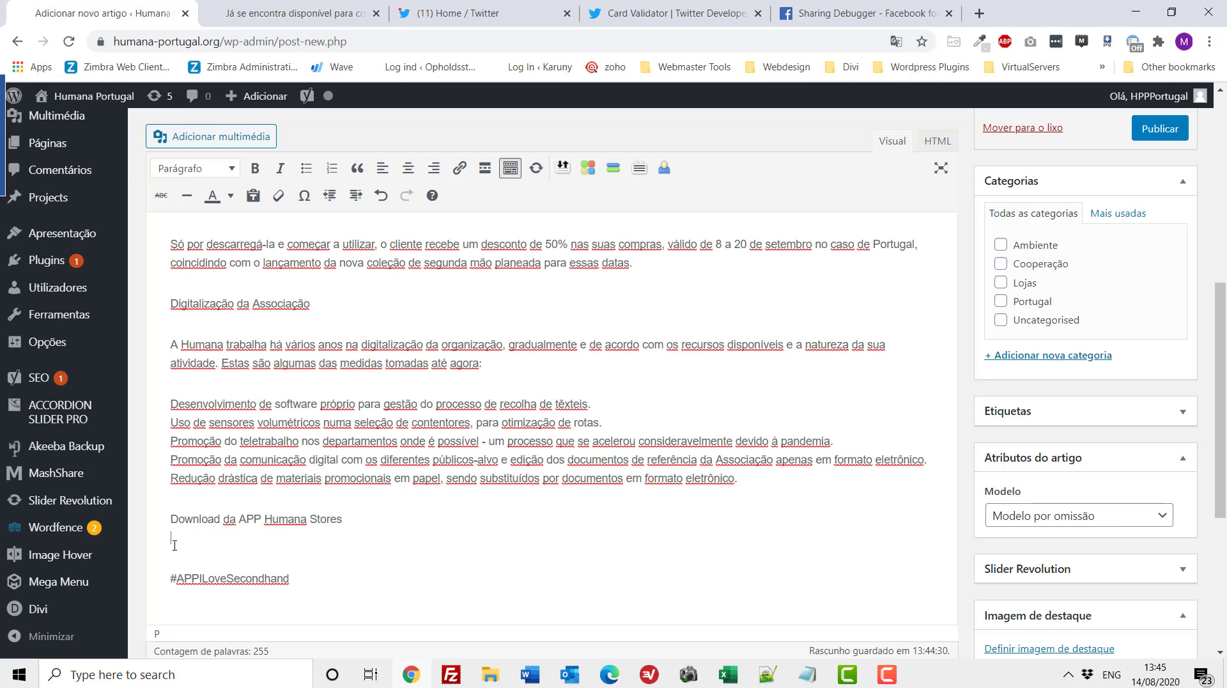
triple_click(195, 518)
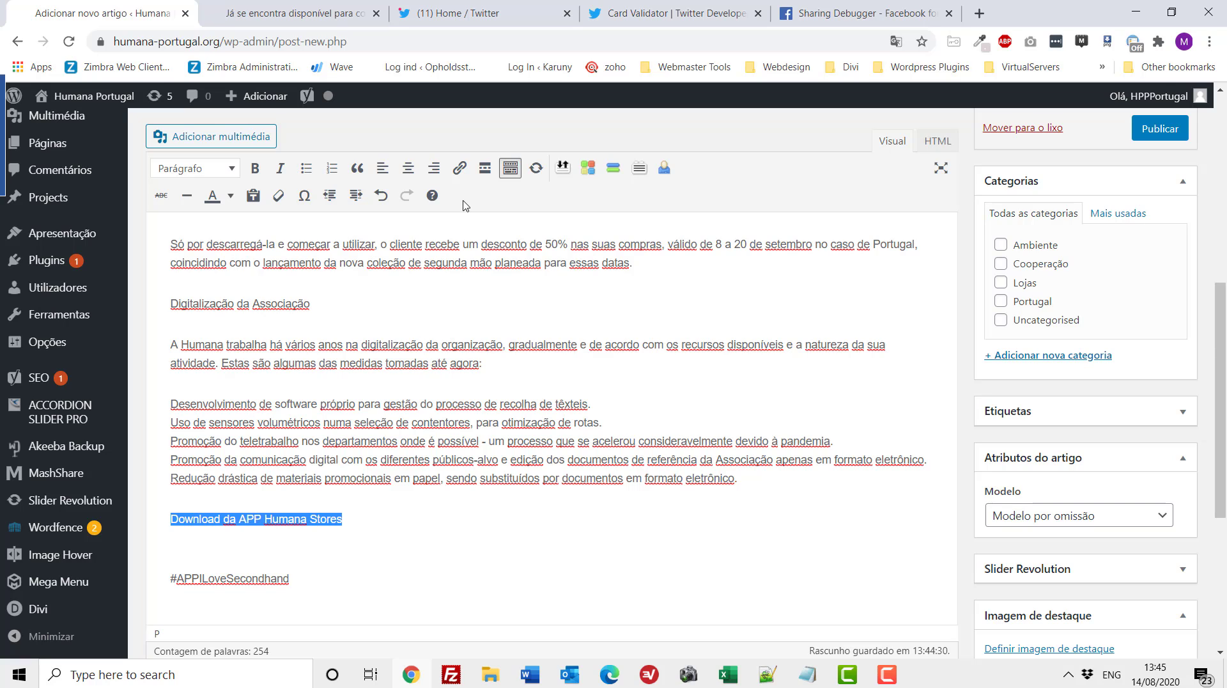
left_click(459, 167)
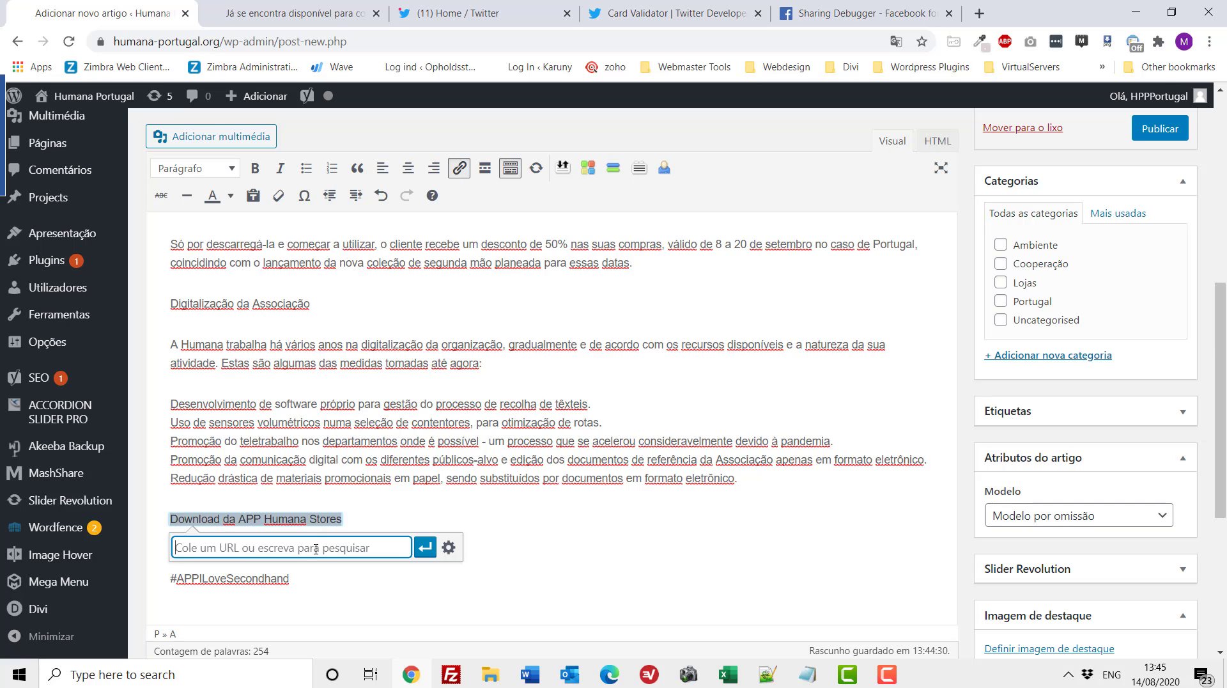
key("ctrl+v")
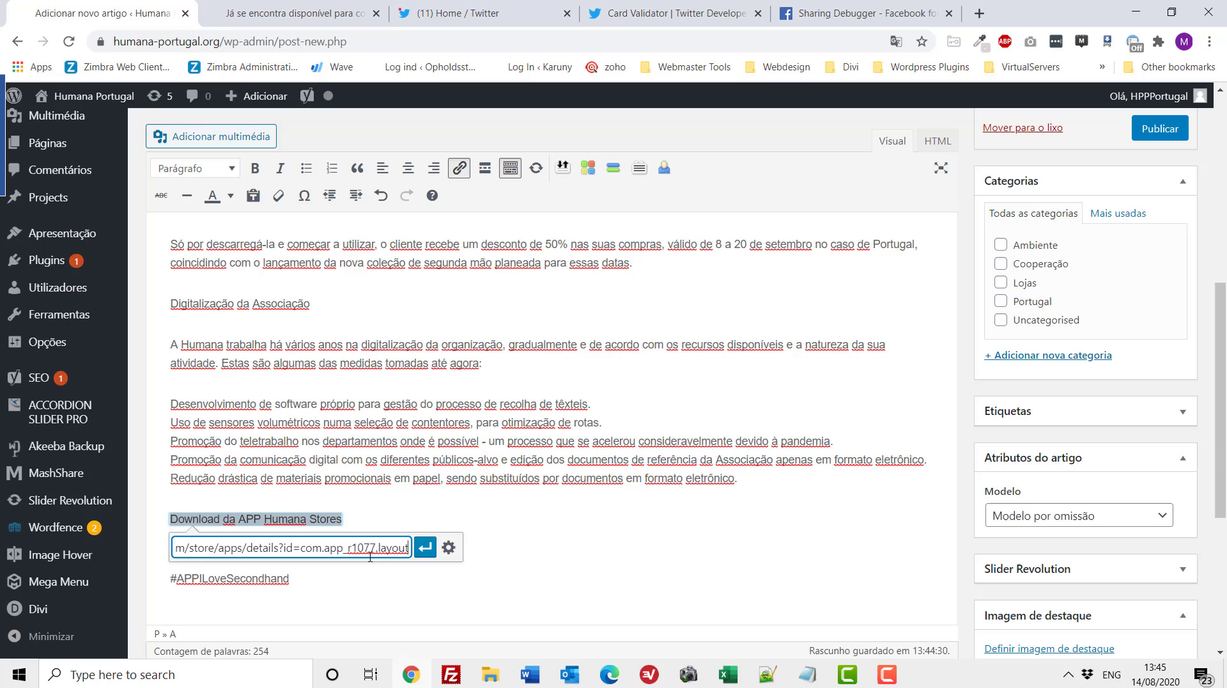
left_click(448, 550)
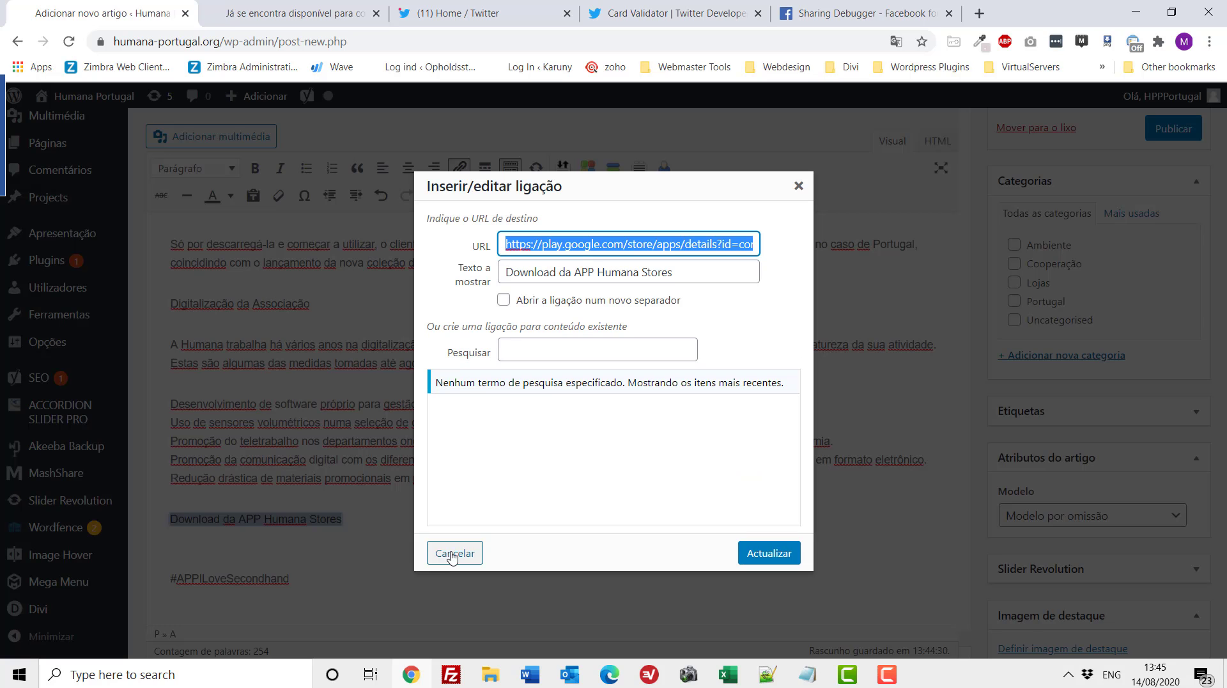
left_click(504, 300)
left_click(750, 554)
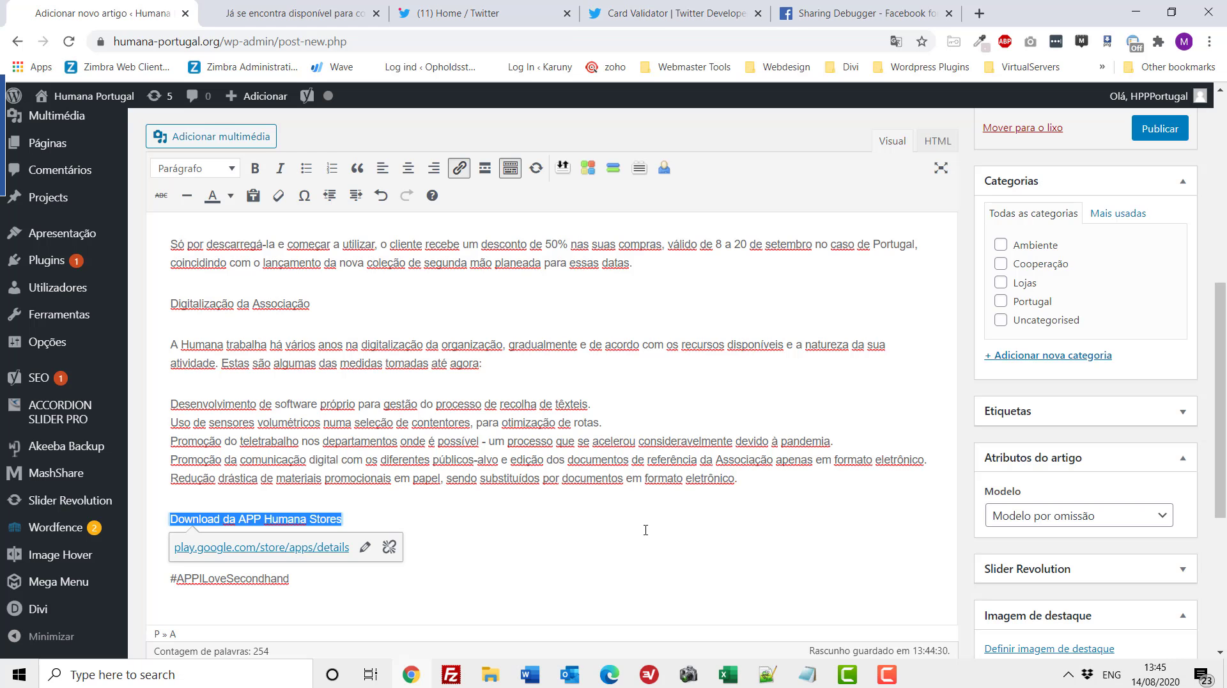
left_click(518, 537)
Make the #APPILoveSecondhand hashtag bold and remove the blank lines between it and the download link.
left_click_drag(301, 580, 167, 579)
left_click(256, 169)
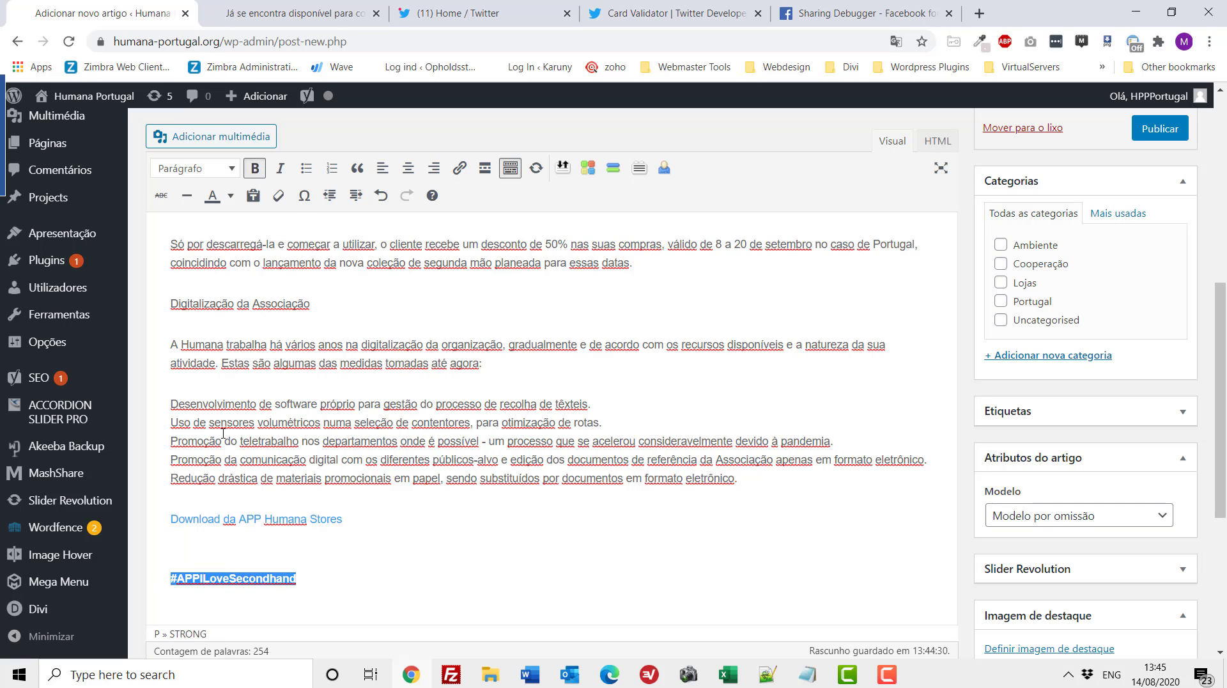
left_click(194, 539)
left_click(174, 573)
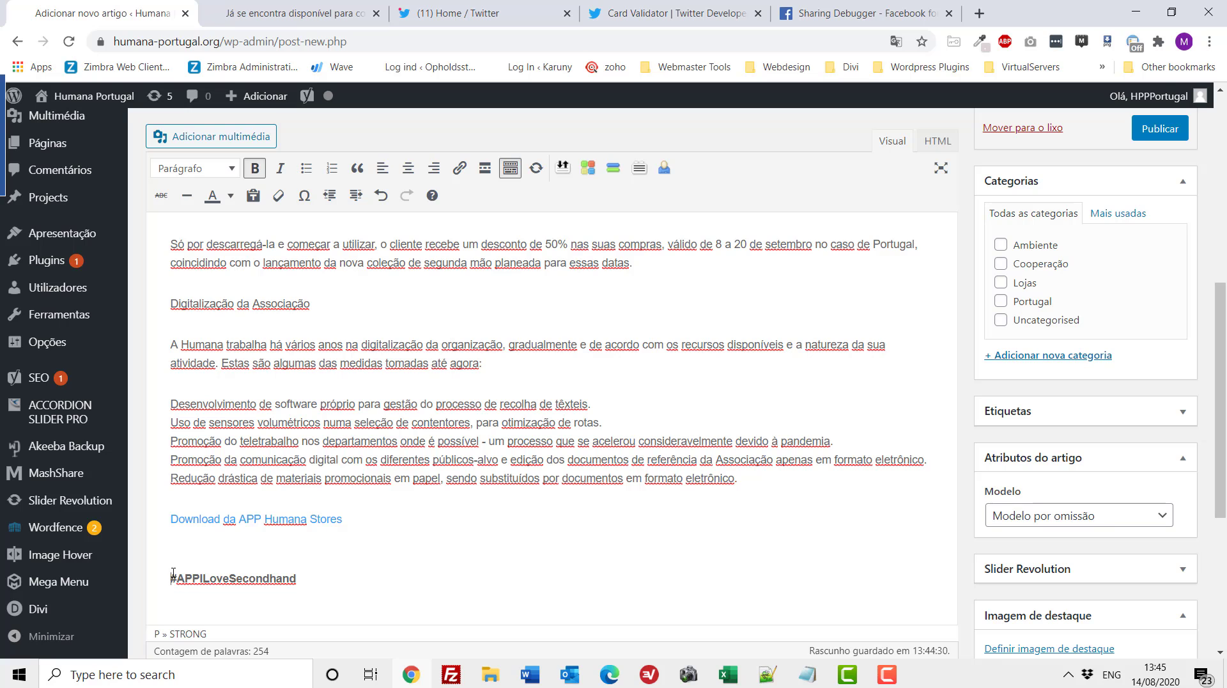
key("BackSpace")
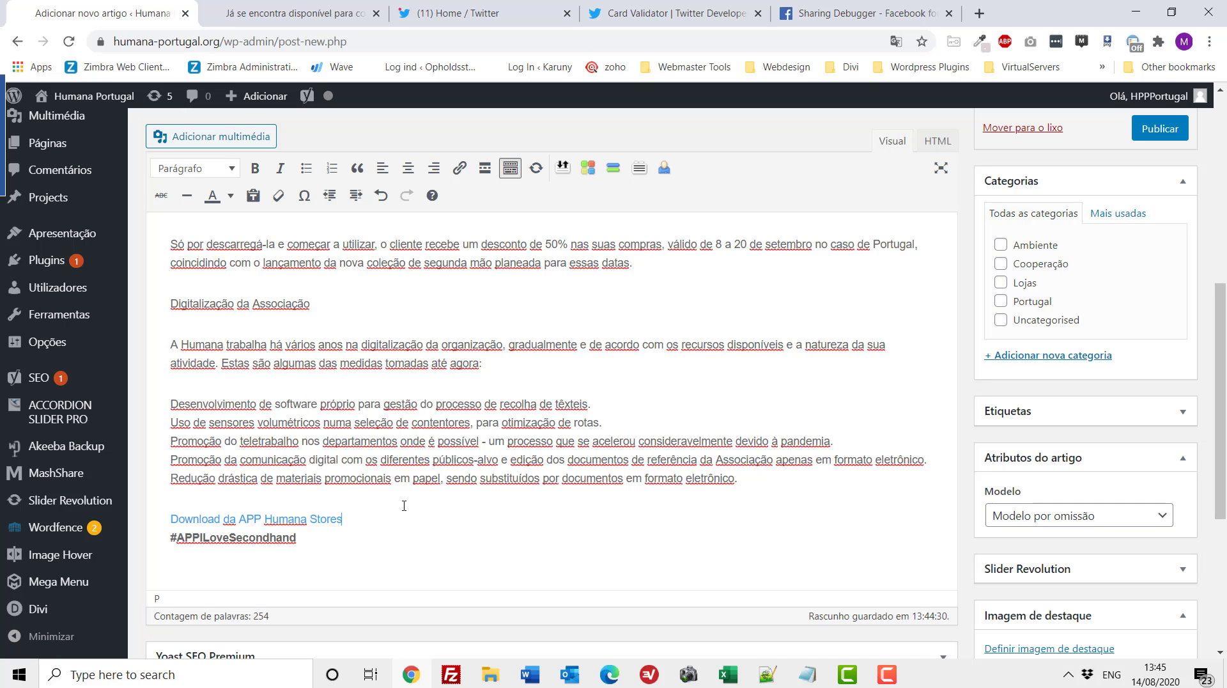
Format the "Digitalização da Associação" line in the article body as a Título 4 heading.
scroll(228, 397, "up", 10)
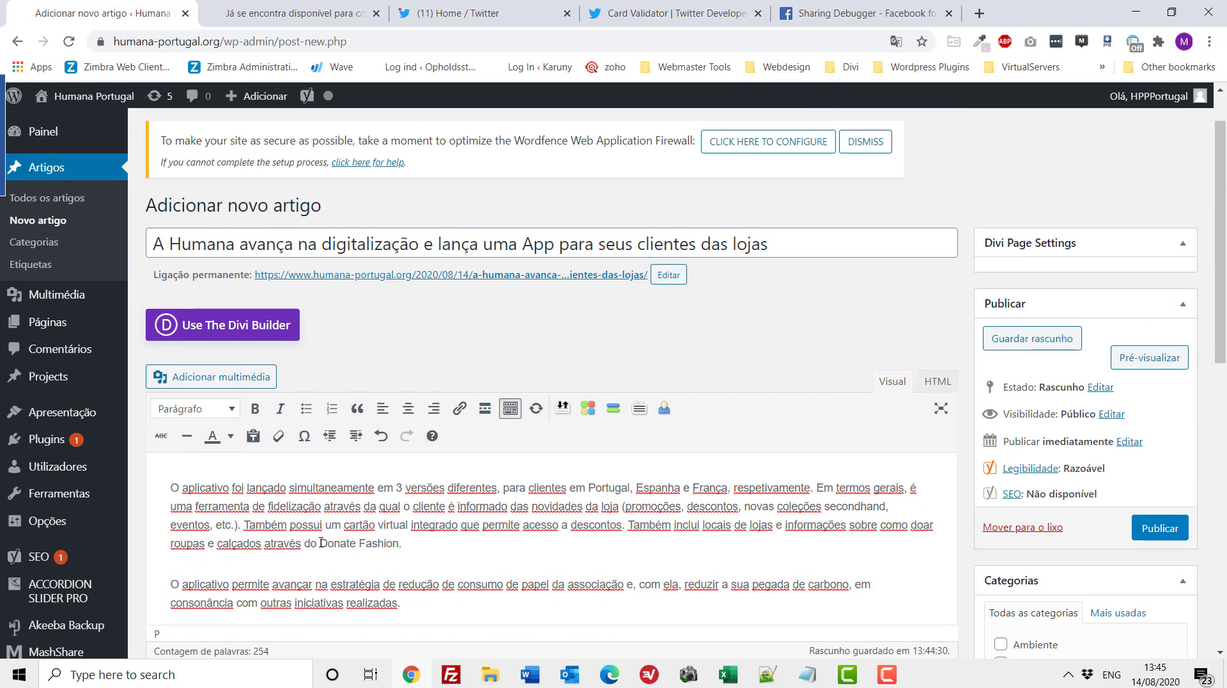
scroll(321, 543, "down", 4)
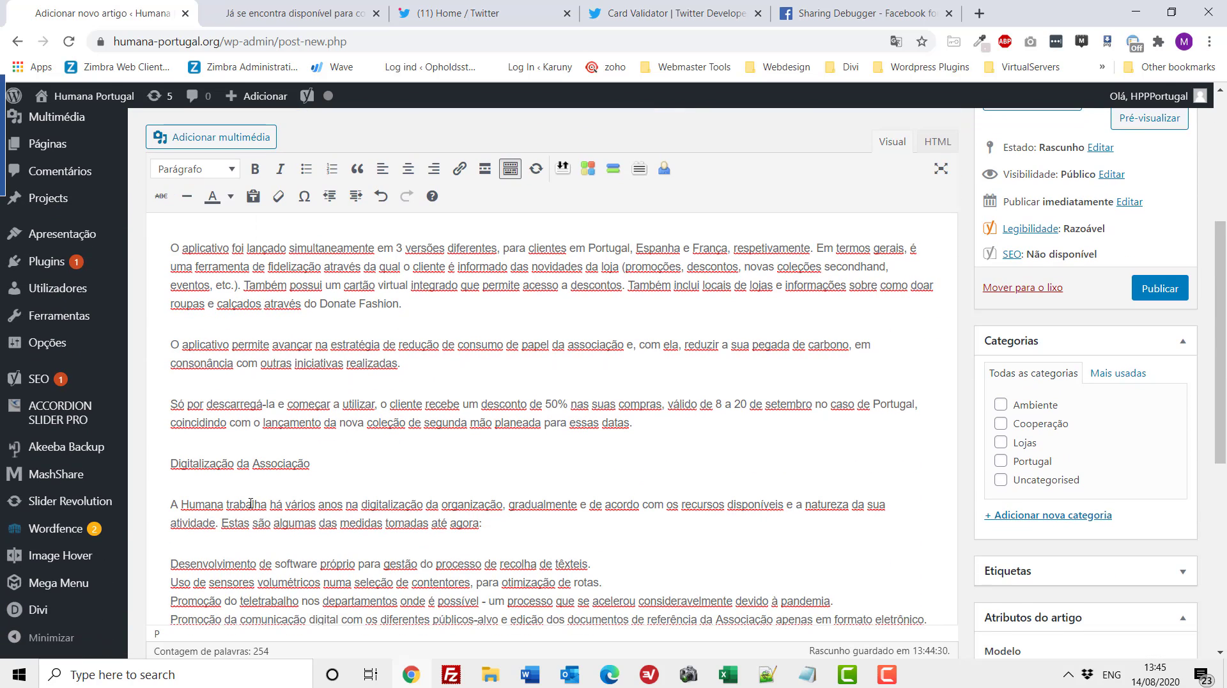
left_click_drag(170, 464, 335, 462)
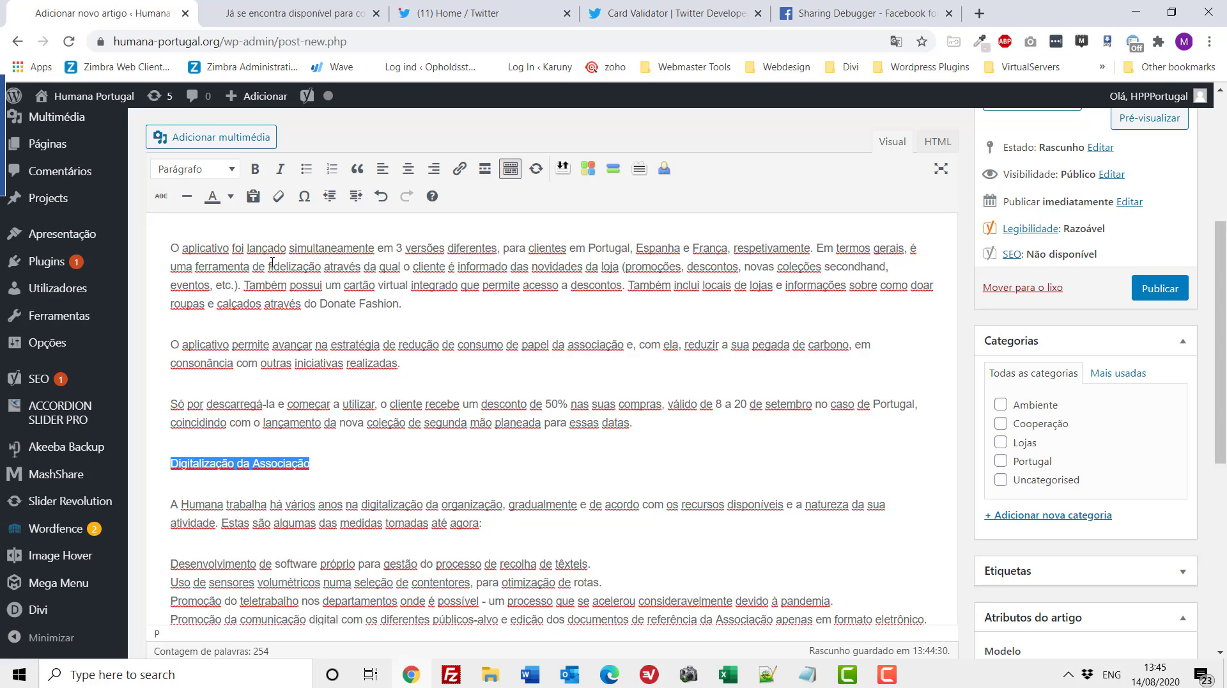
left_click(233, 171)
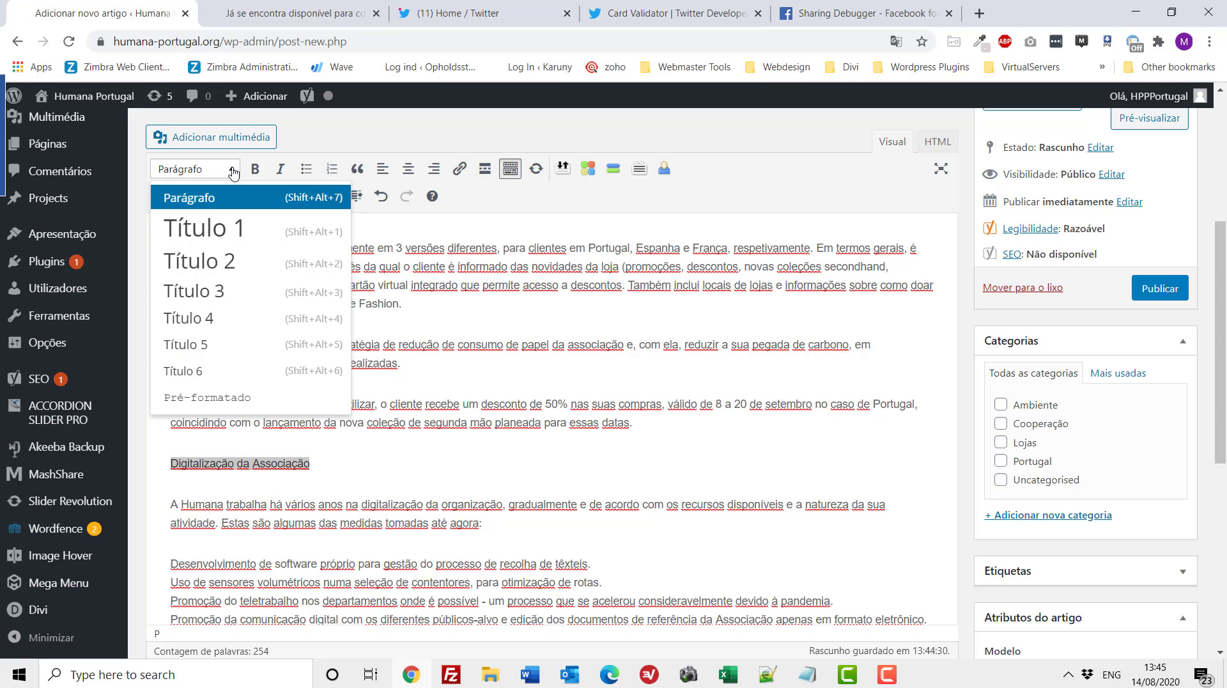
left_click(199, 291)
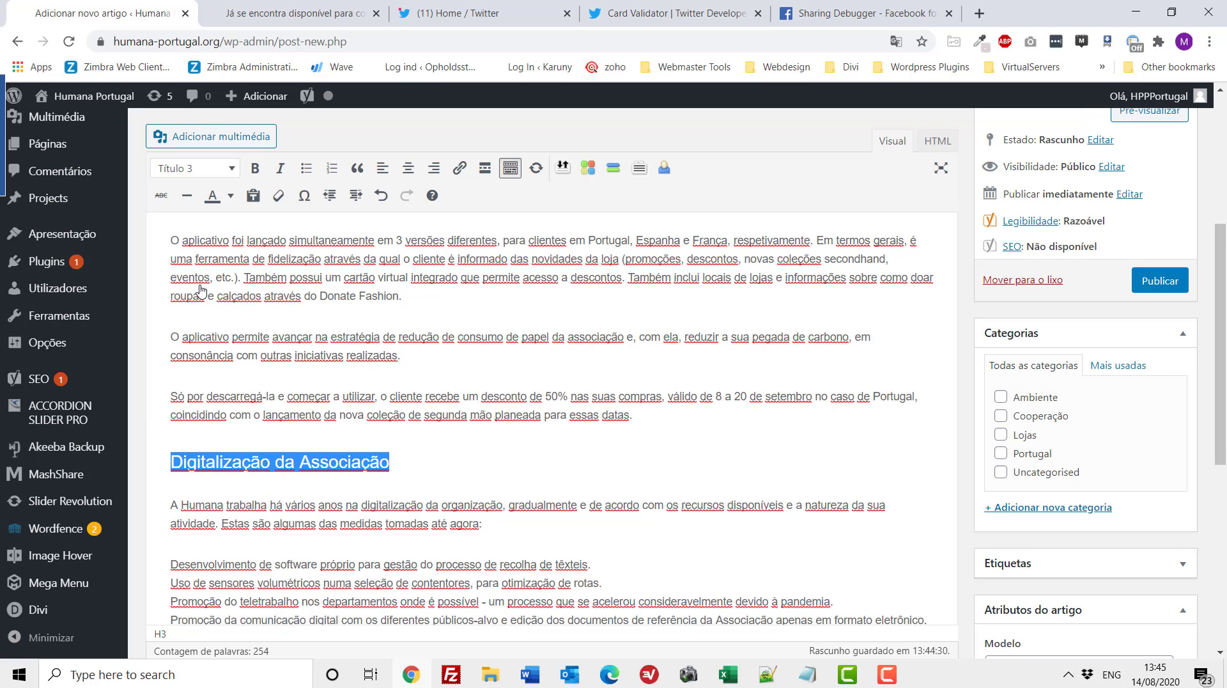
left_click(232, 170)
left_click(205, 318)
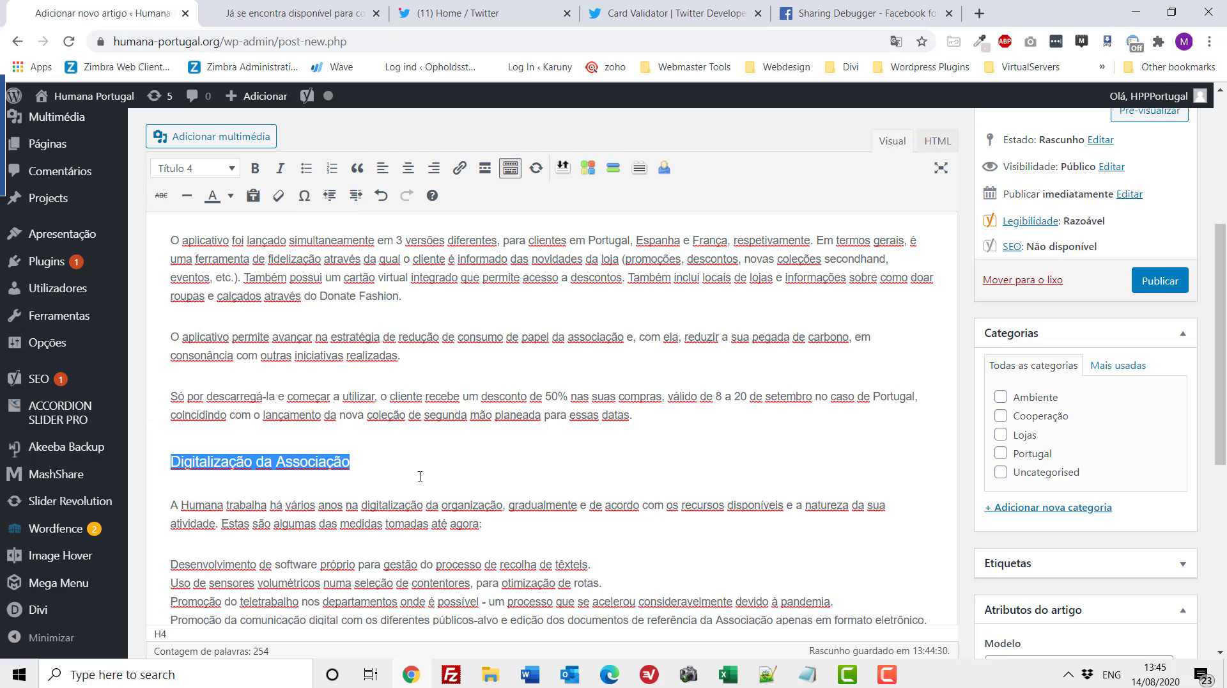
left_click(181, 501)
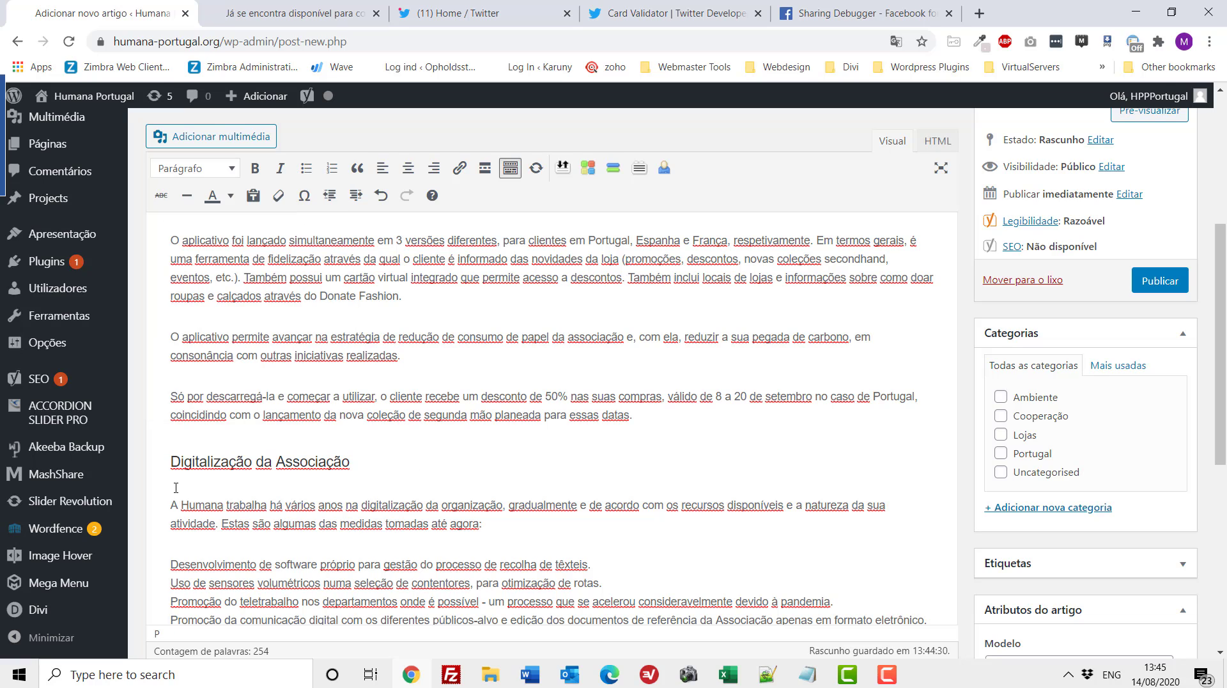
left_click(174, 505)
Assign the article to the Lojas category and open the file chooser for uploading a featured image.
left_click(1001, 435)
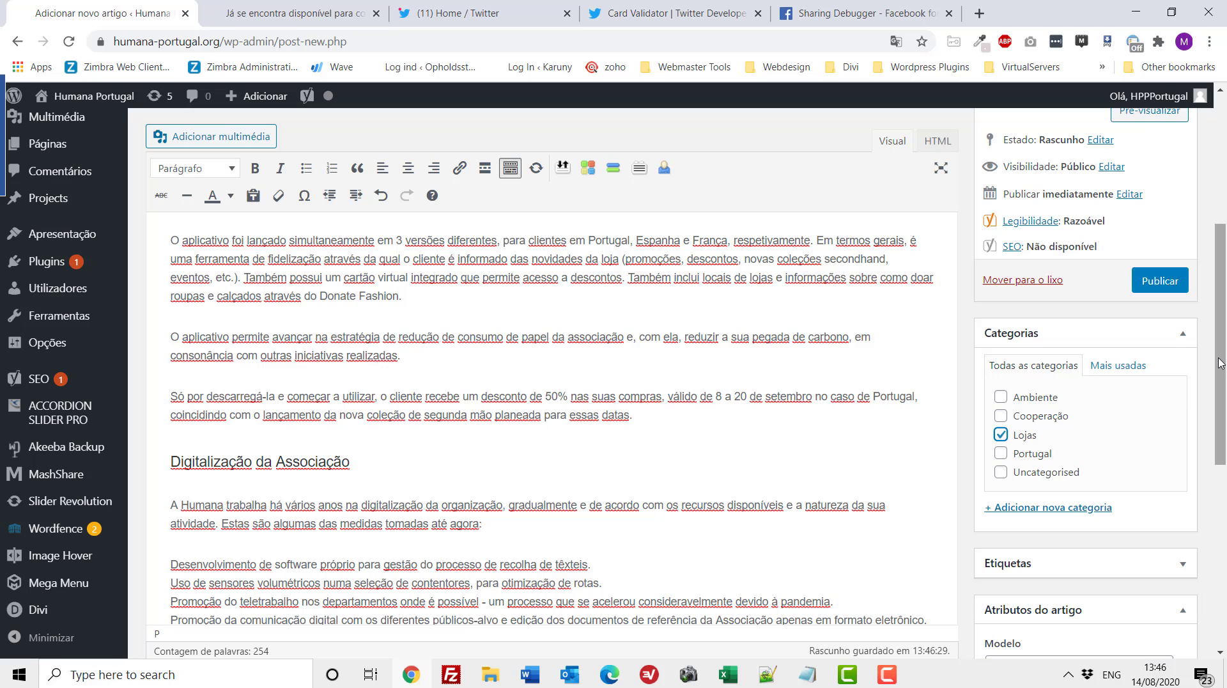
left_click_drag(1217, 379, 1225, 558)
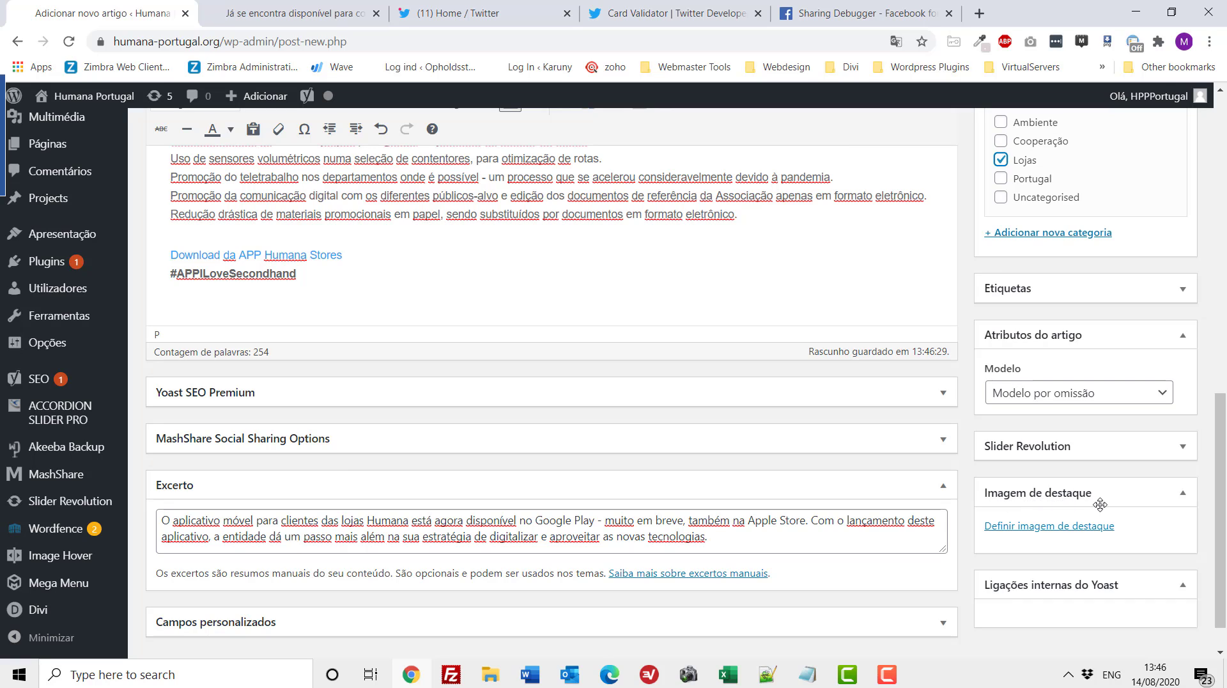
left_click(1046, 526)
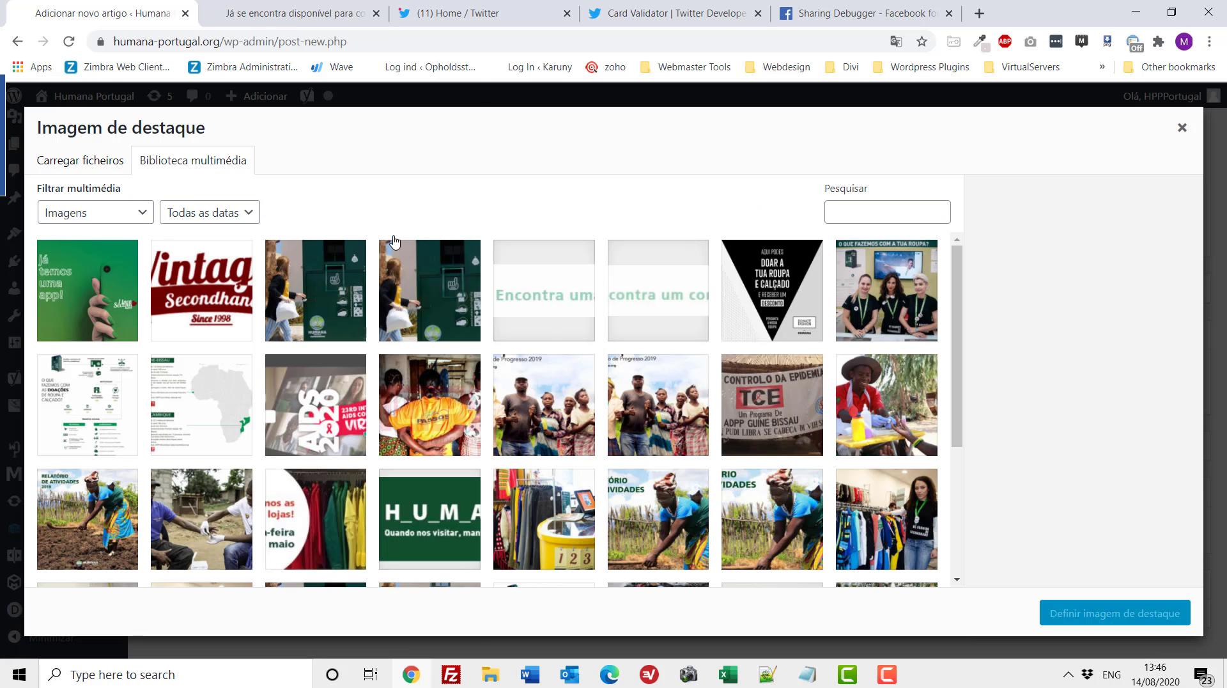
left_click(71, 165)
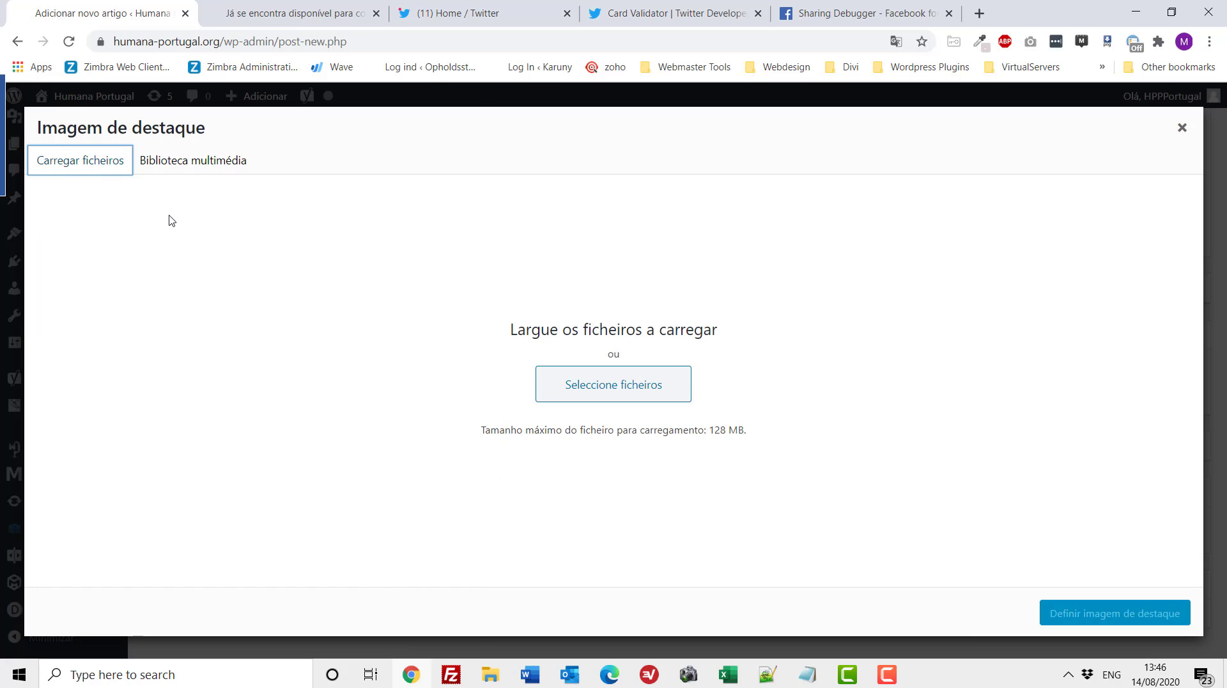
left_click(615, 390)
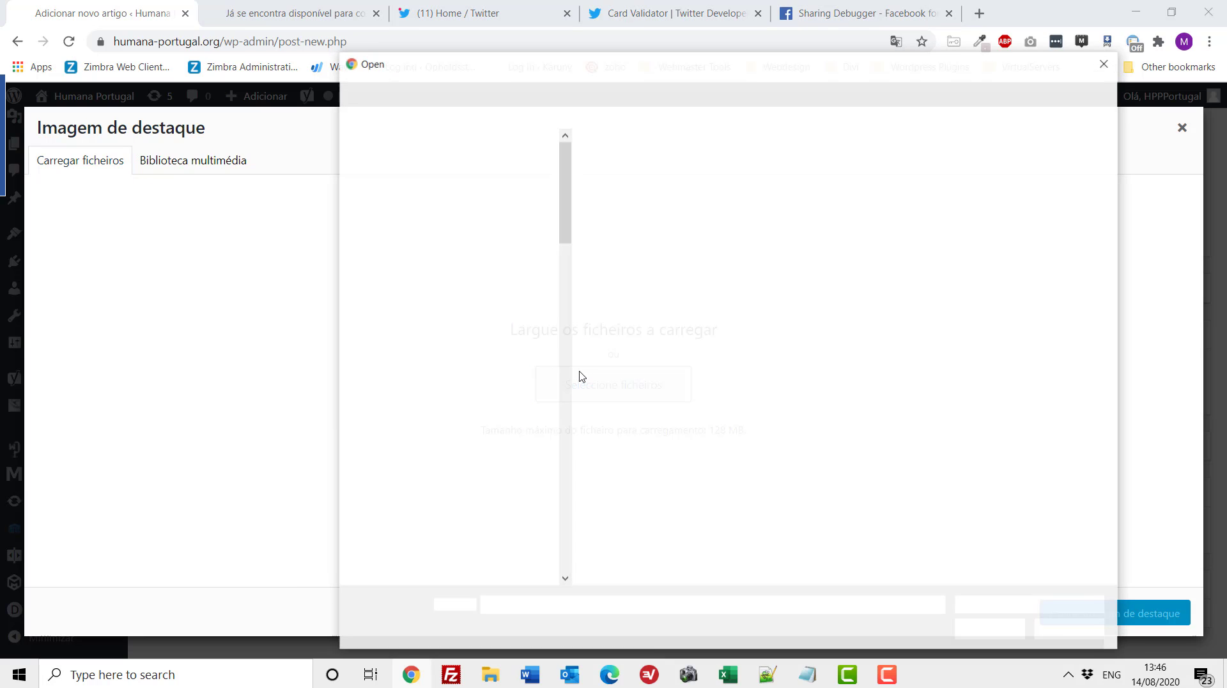
Upload the app and SoMe-app images from Websites/portugal/NEWSARTICLES/Shops/app and set app.jpg as the featured image.
left_click(639, 87)
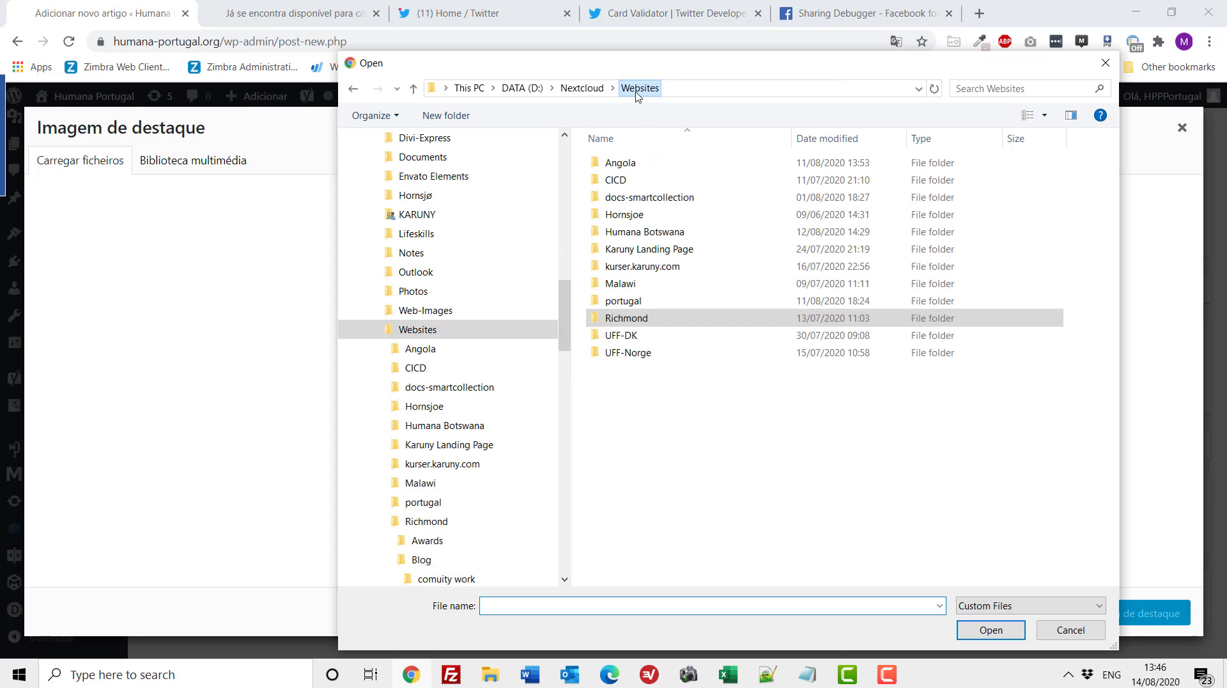
double_click(625, 303)
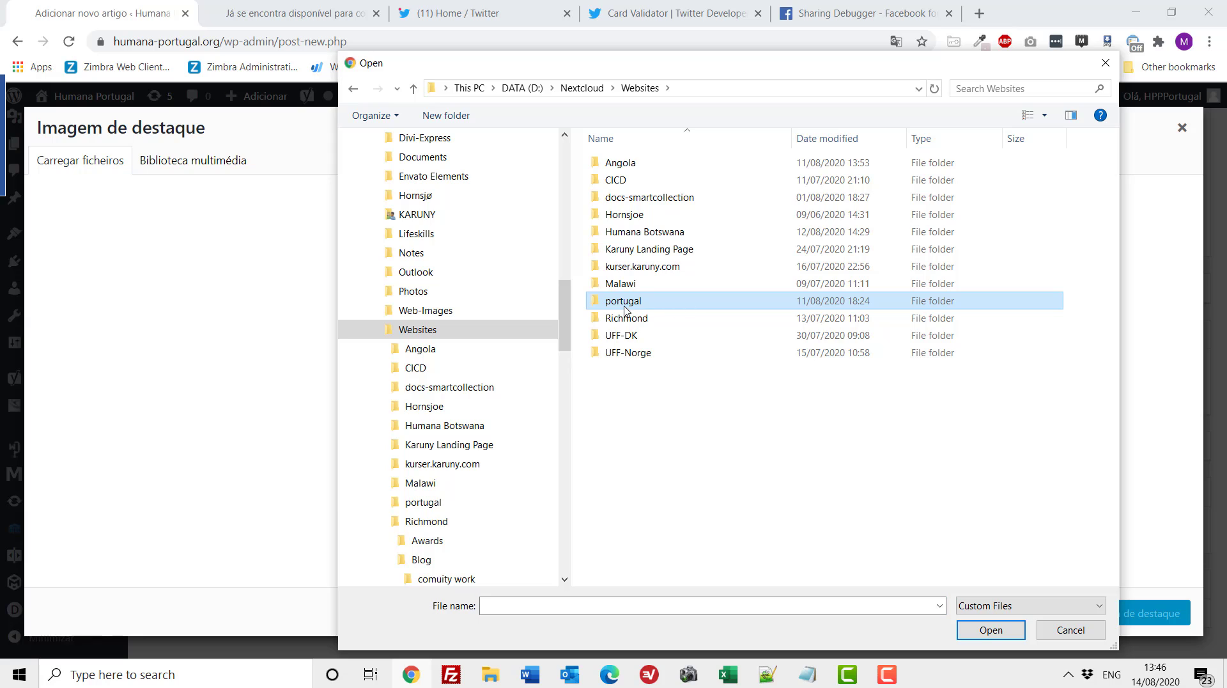
double_click(657, 369)
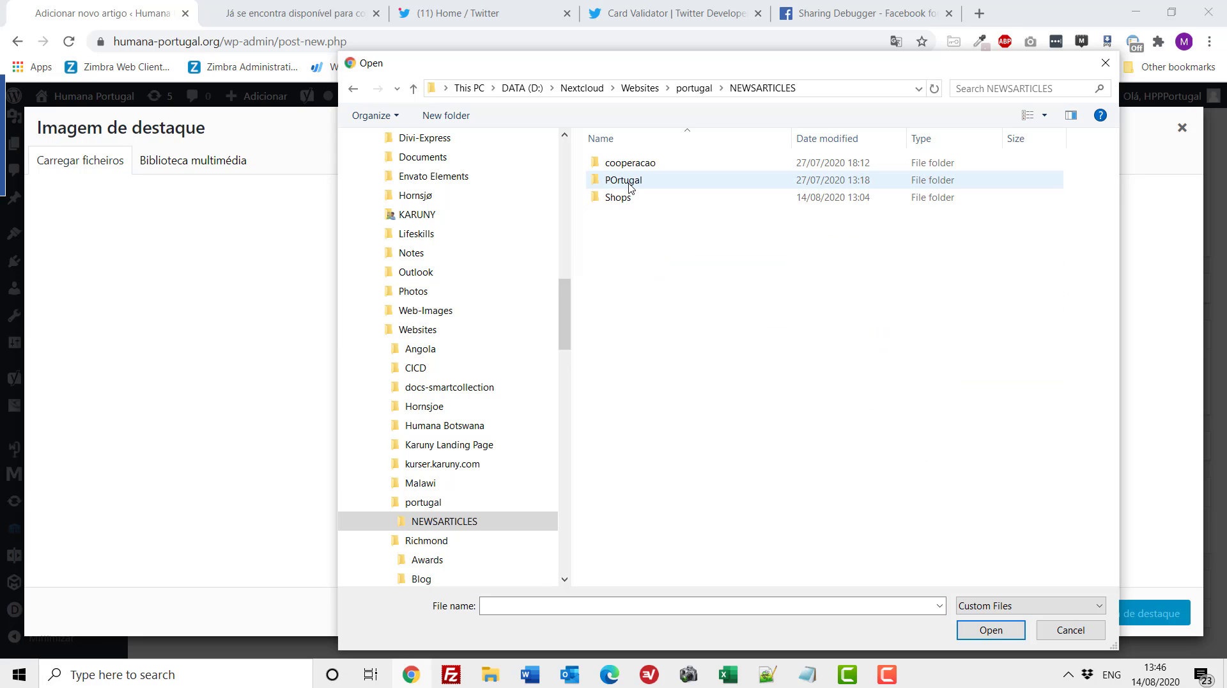
double_click(624, 198)
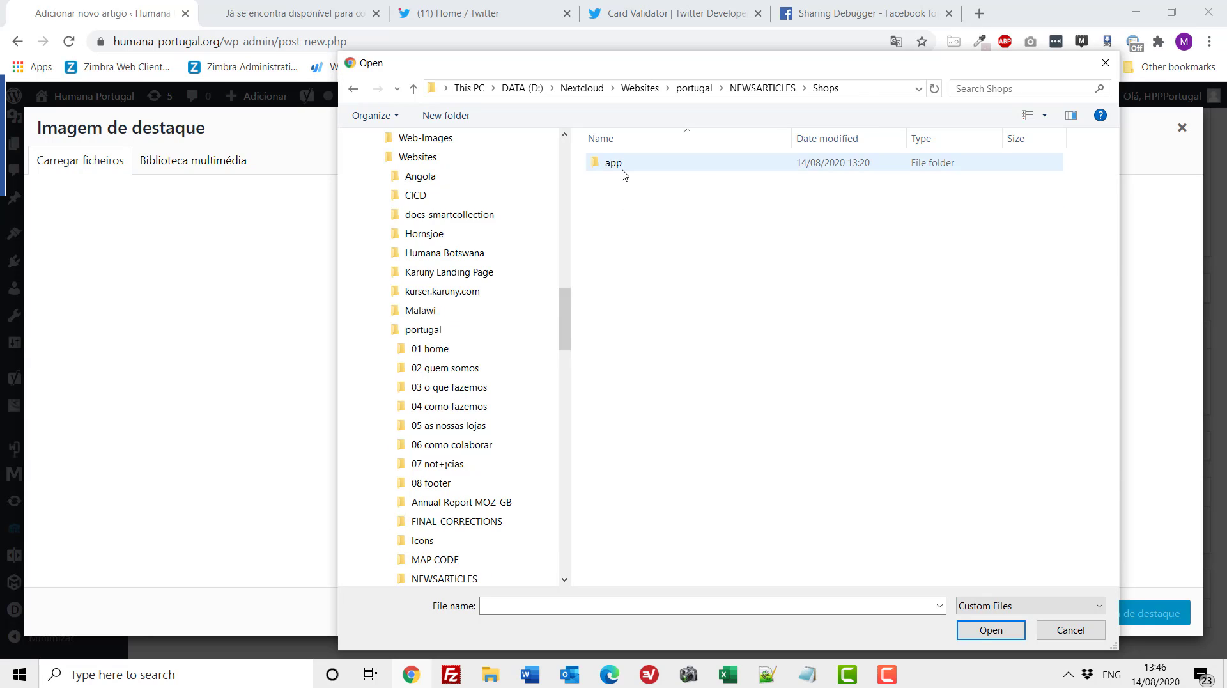
double_click(624, 174)
left_click(624, 182)
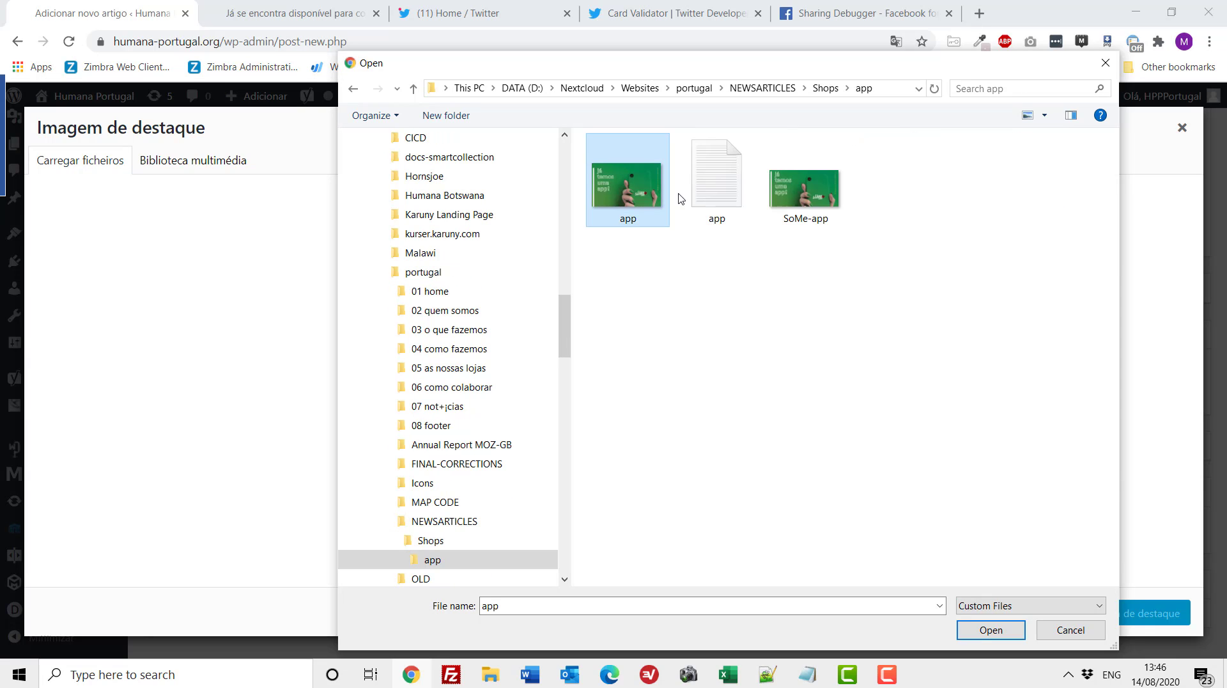
left_click(784, 202, "ctrl")
left_click(990, 630)
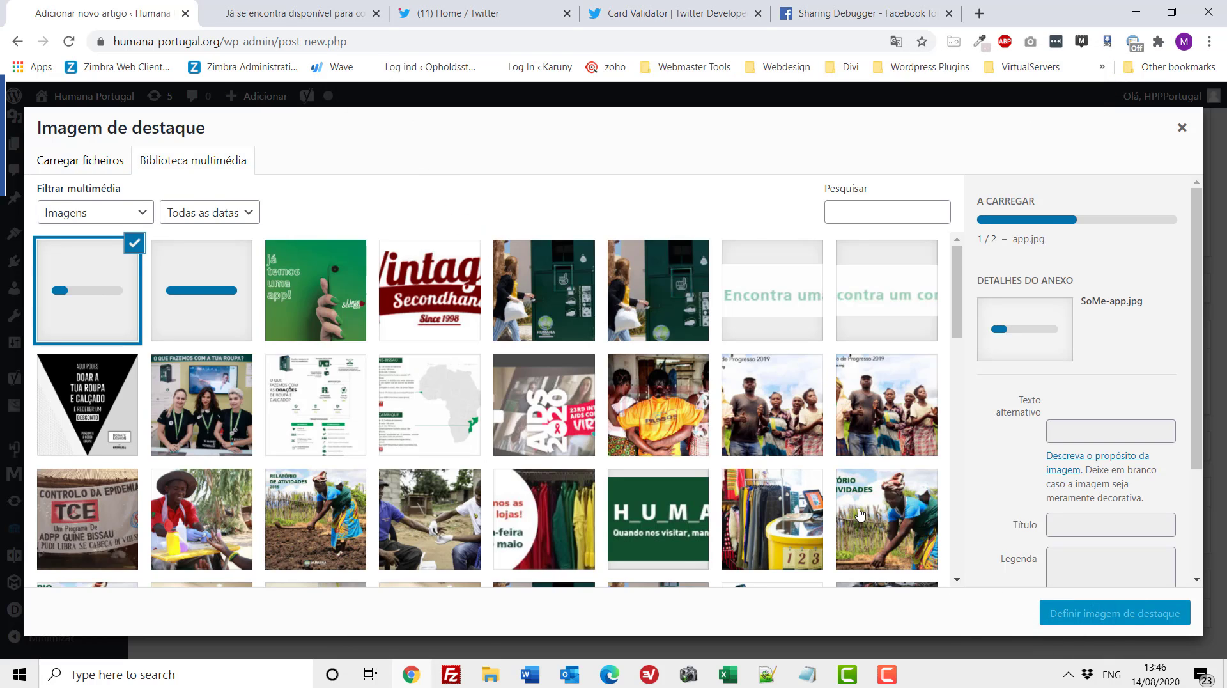
left_click(180, 303)
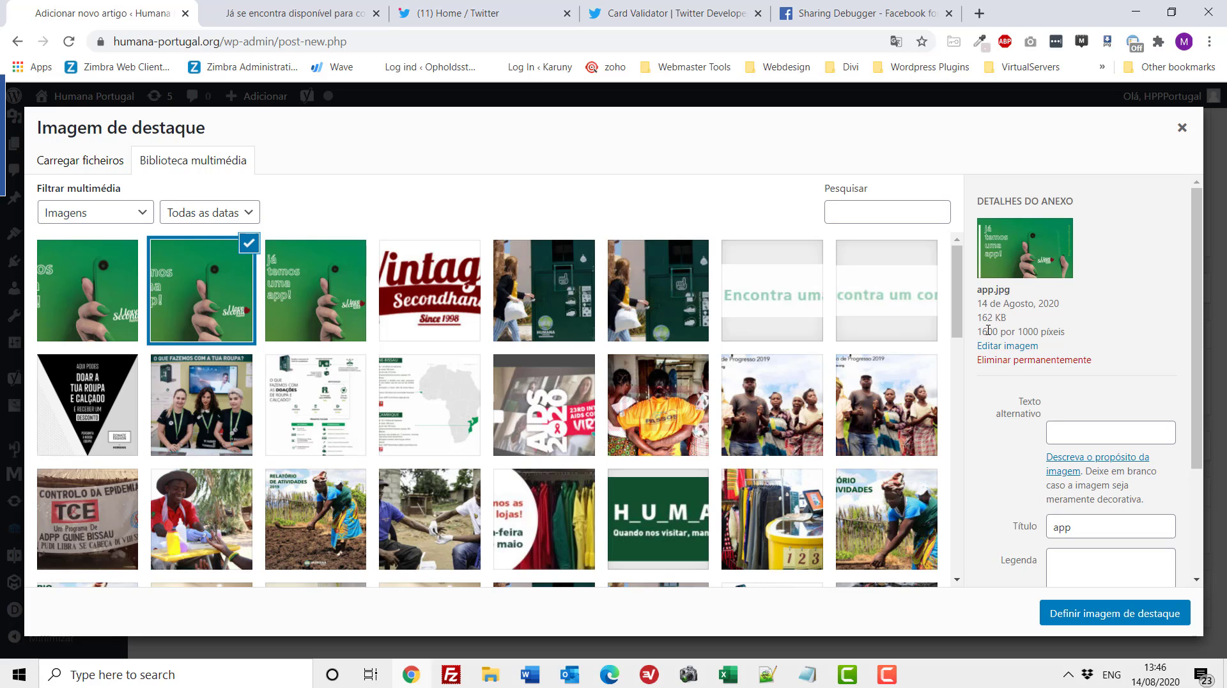
left_click(1136, 620)
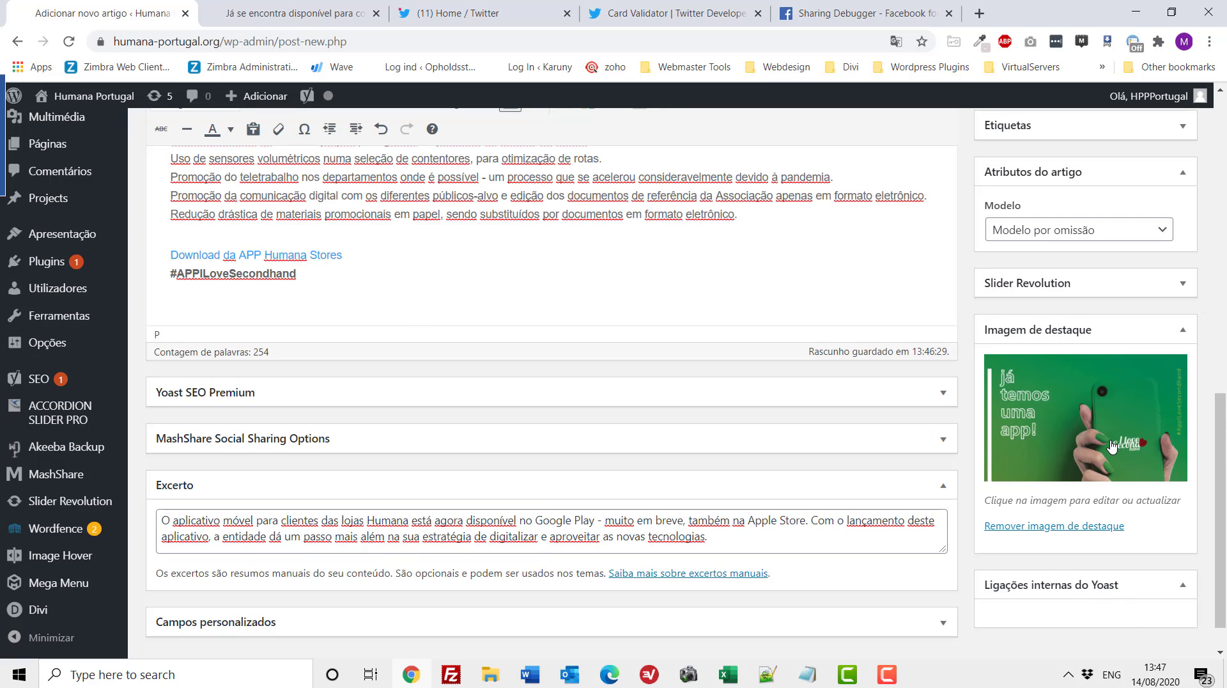
Check over the article's excerpt, body and category, and publish it.
scroll(771, 474, "down", 2)
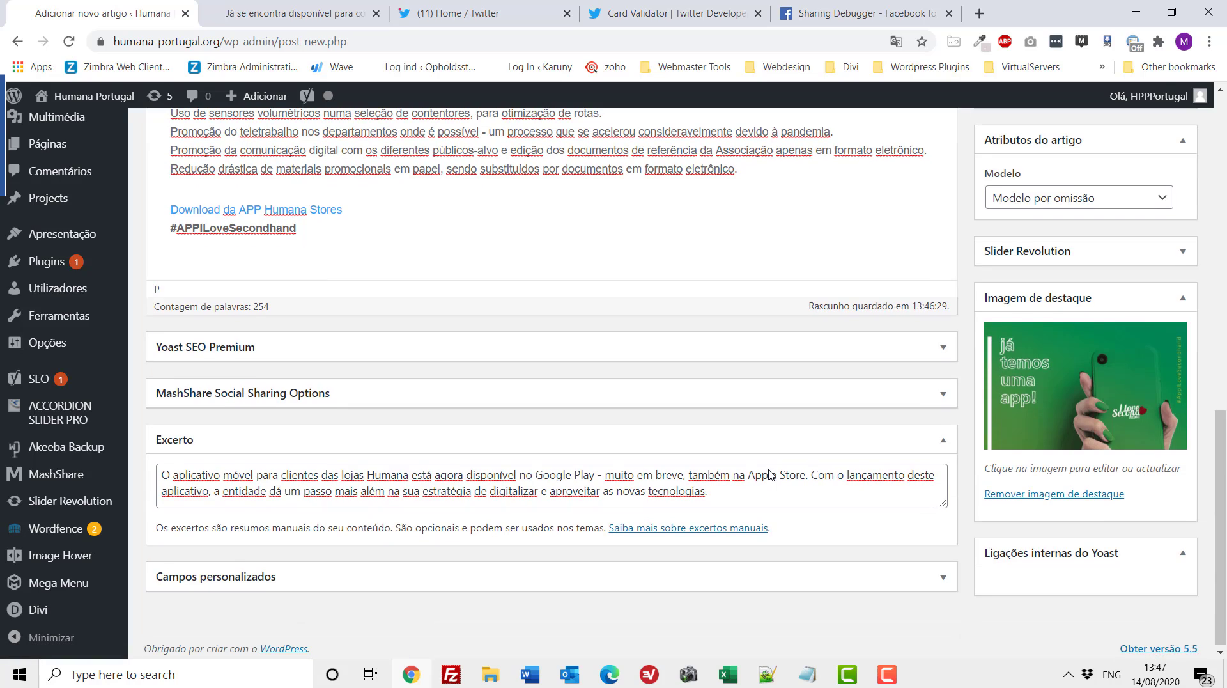
scroll(769, 470, "up", 3)
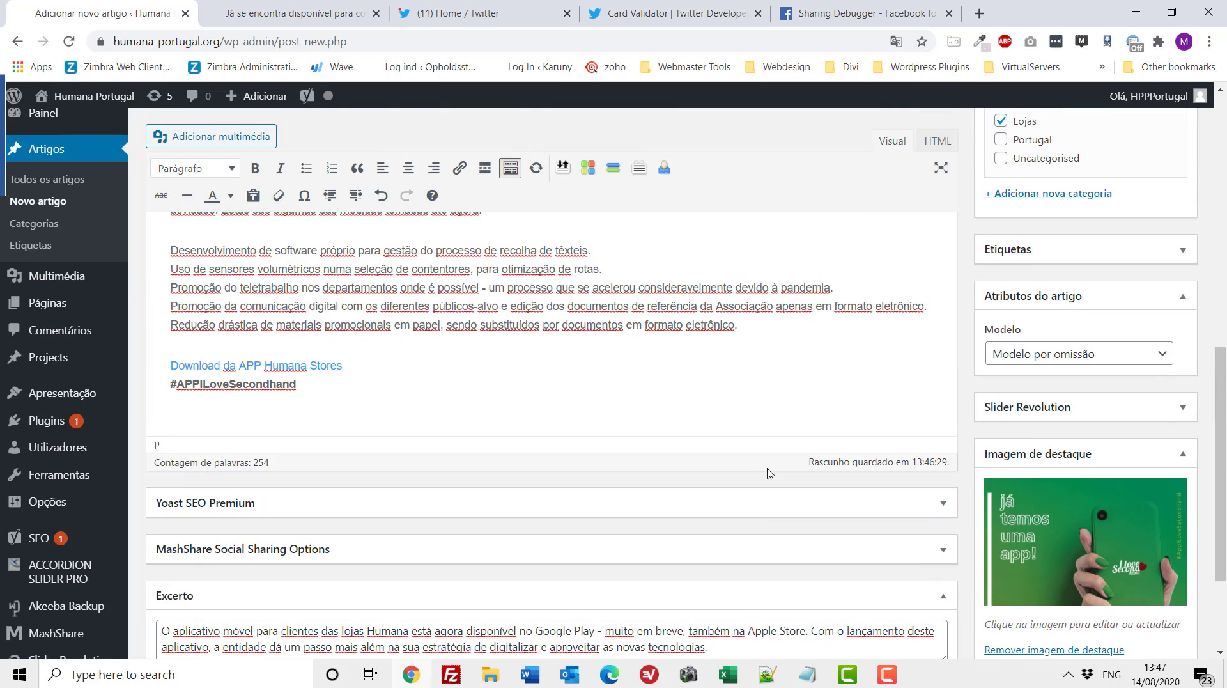
scroll(770, 473, "up", 8)
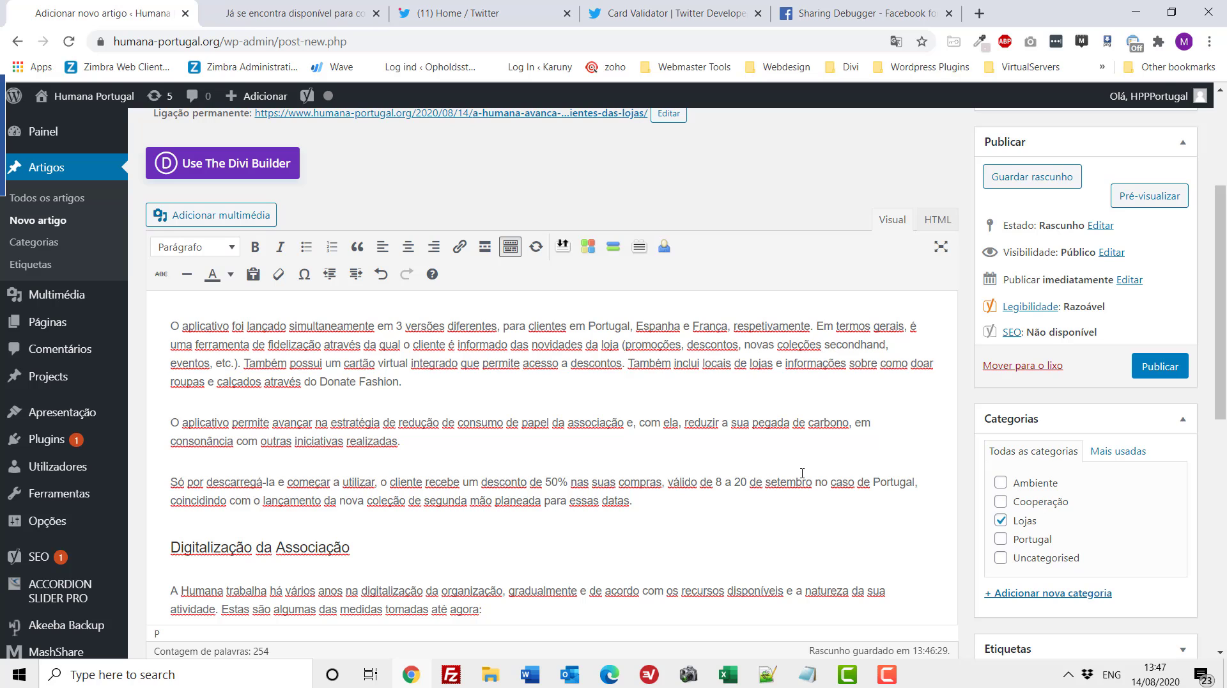
scroll(1025, 473, "down", 3)
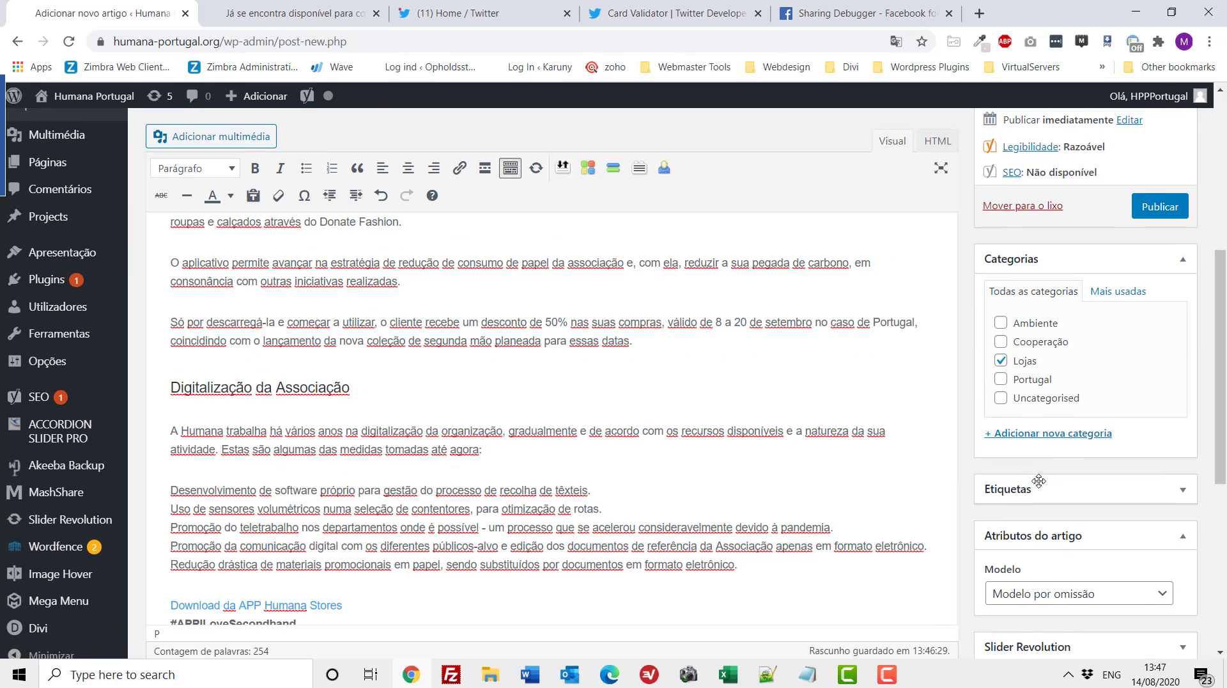
left_click(1164, 209)
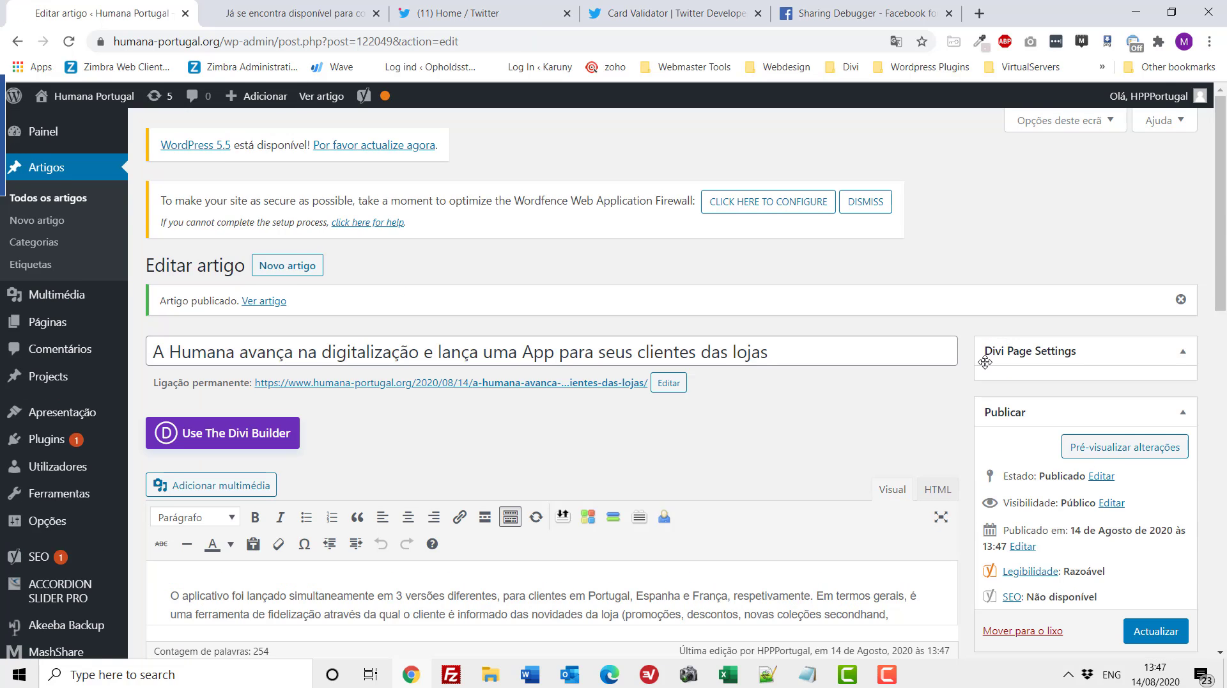
Change the article's publication day to 04, update the article and accept the redirect from the old URL.
scroll(1002, 409, "down", 1)
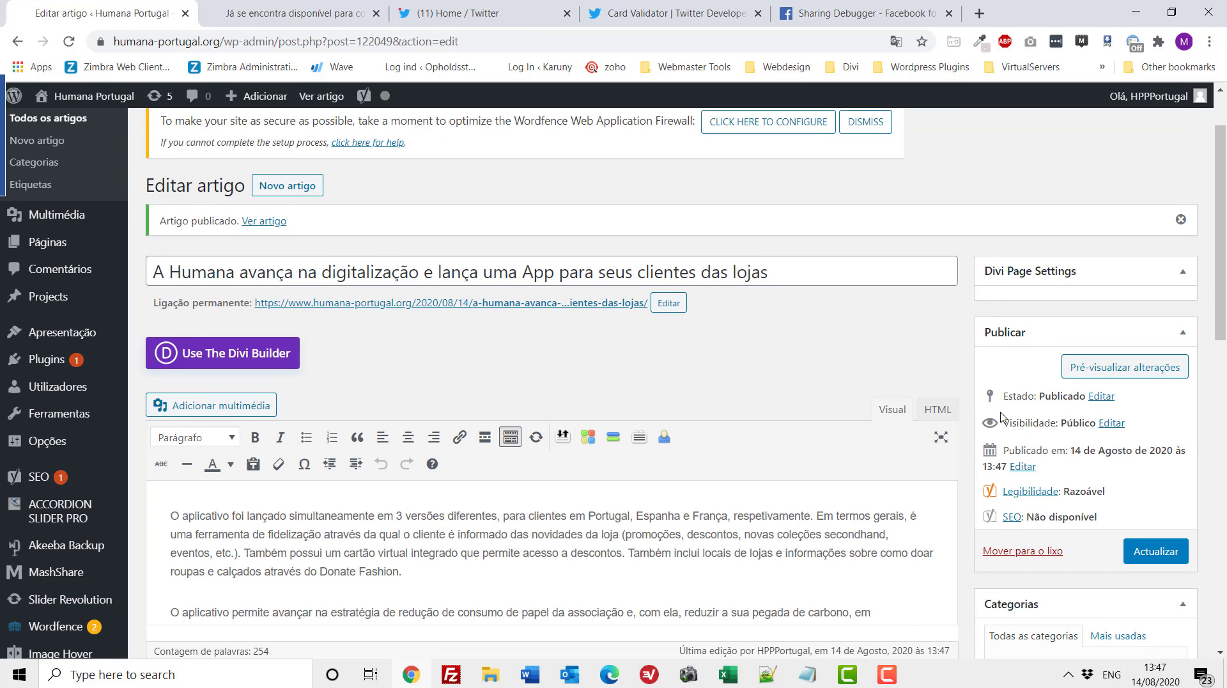
left_click(1023, 467)
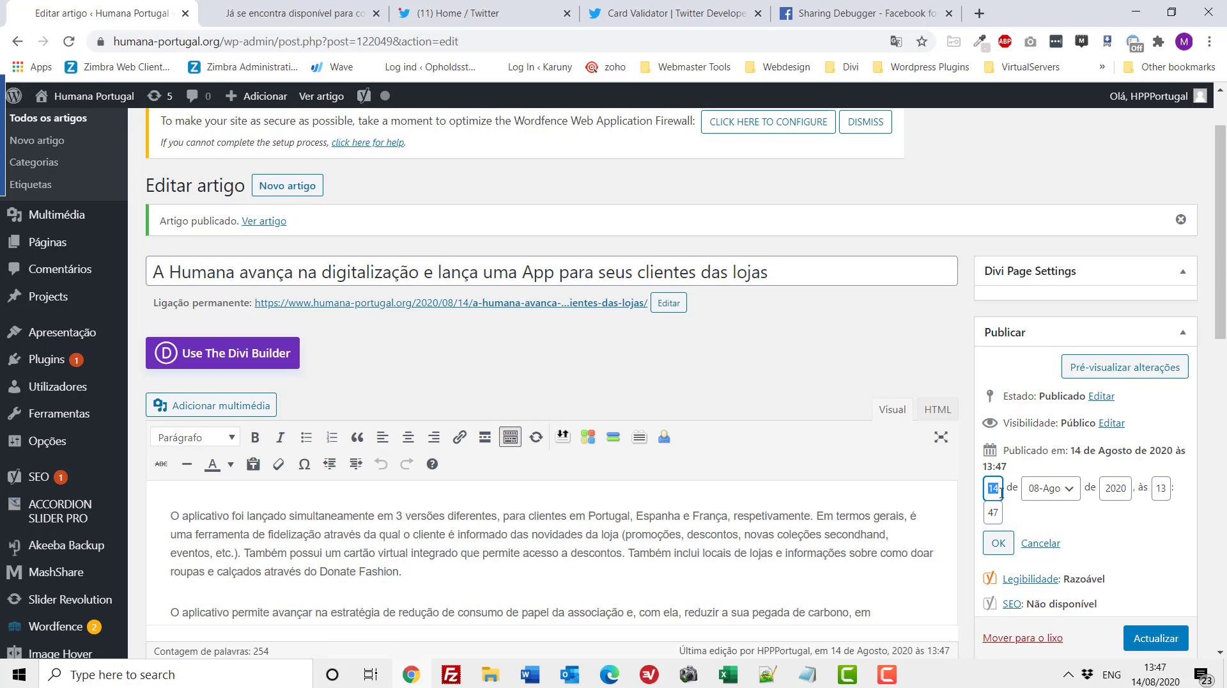
type("04")
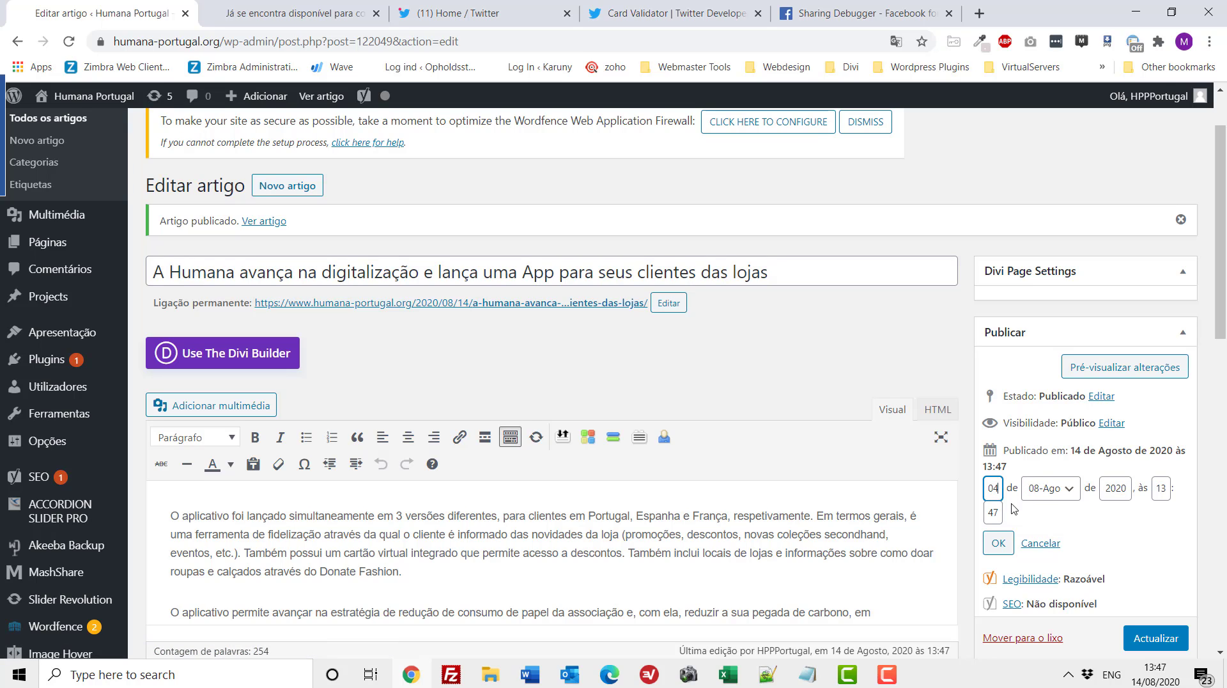
left_click(1146, 639)
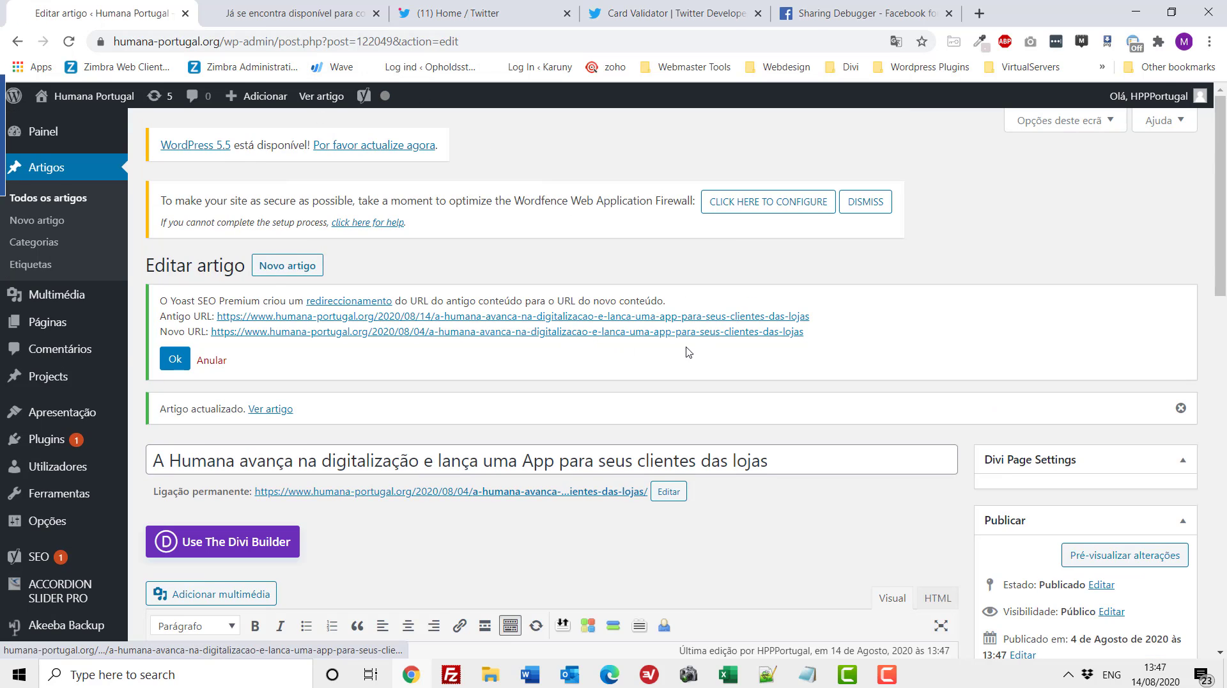
left_click(176, 359)
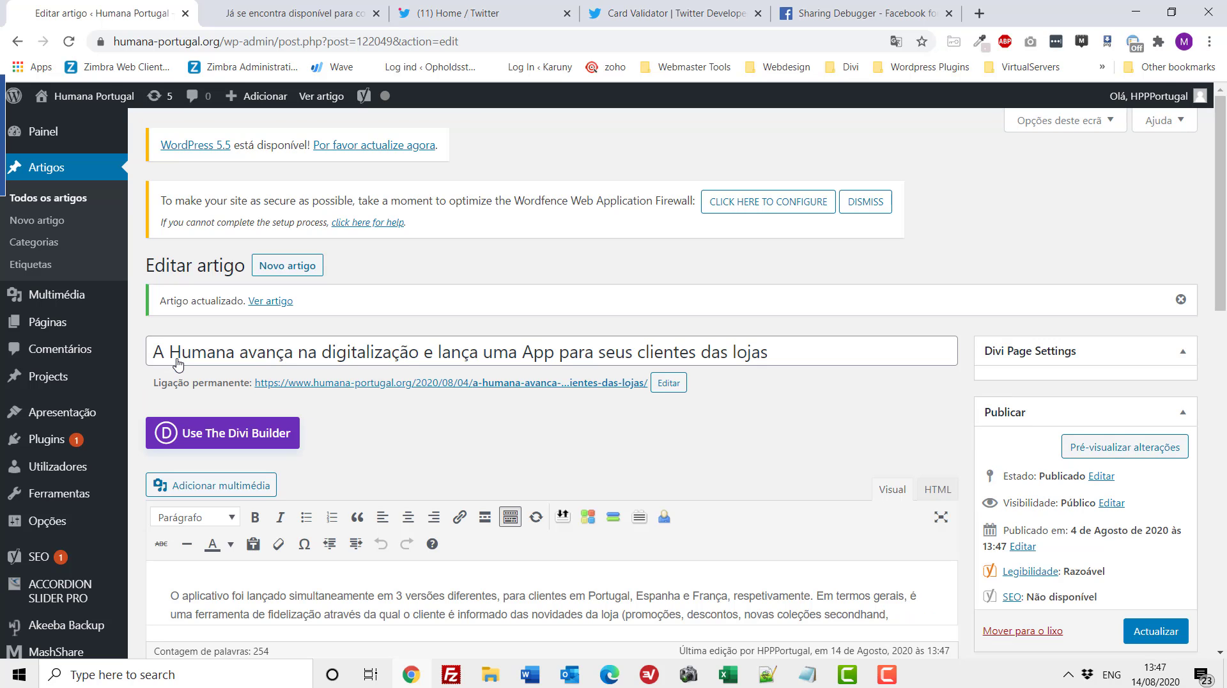
Go to the Humana Portugal home page and open the new app article from its Noticias section.
left_click(268, 13)
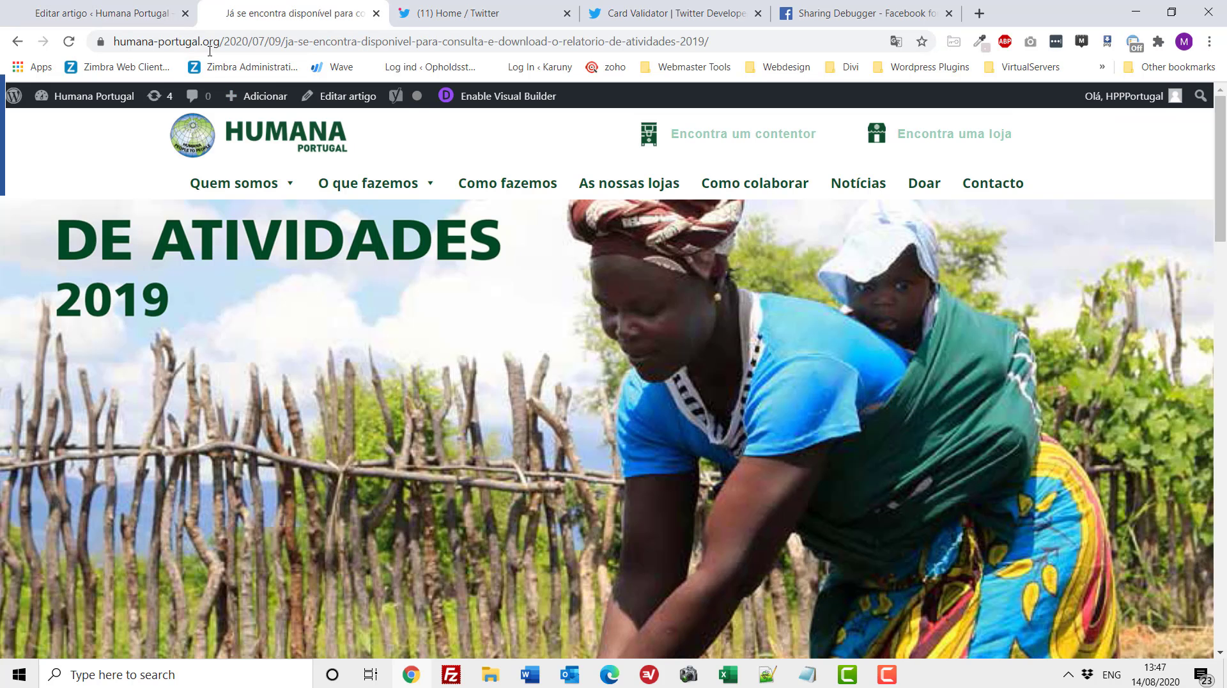
left_click(230, 147)
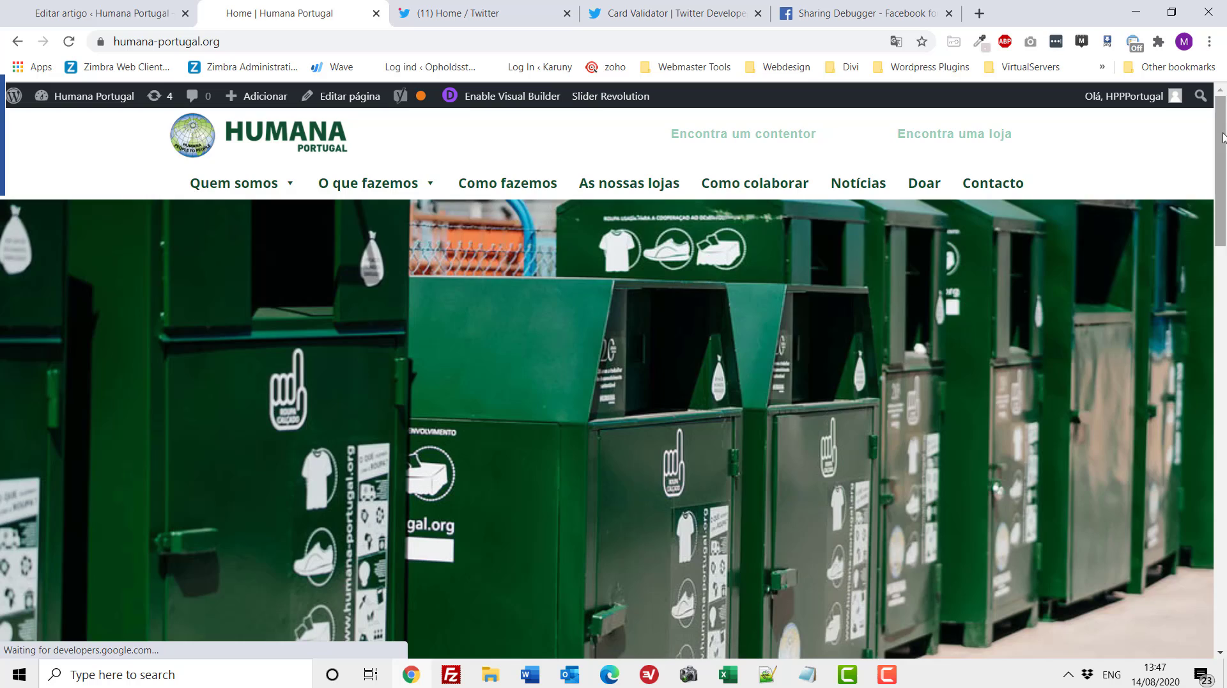
left_click_drag(1224, 141, 1224, 602)
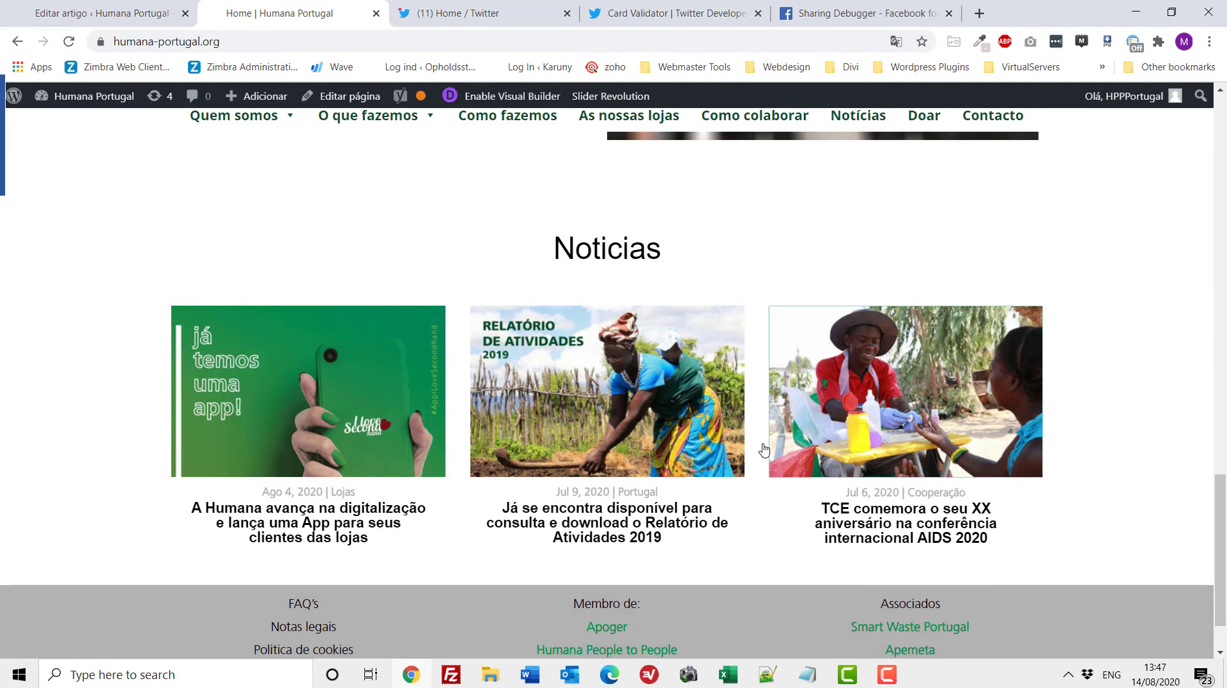
left_click(342, 522)
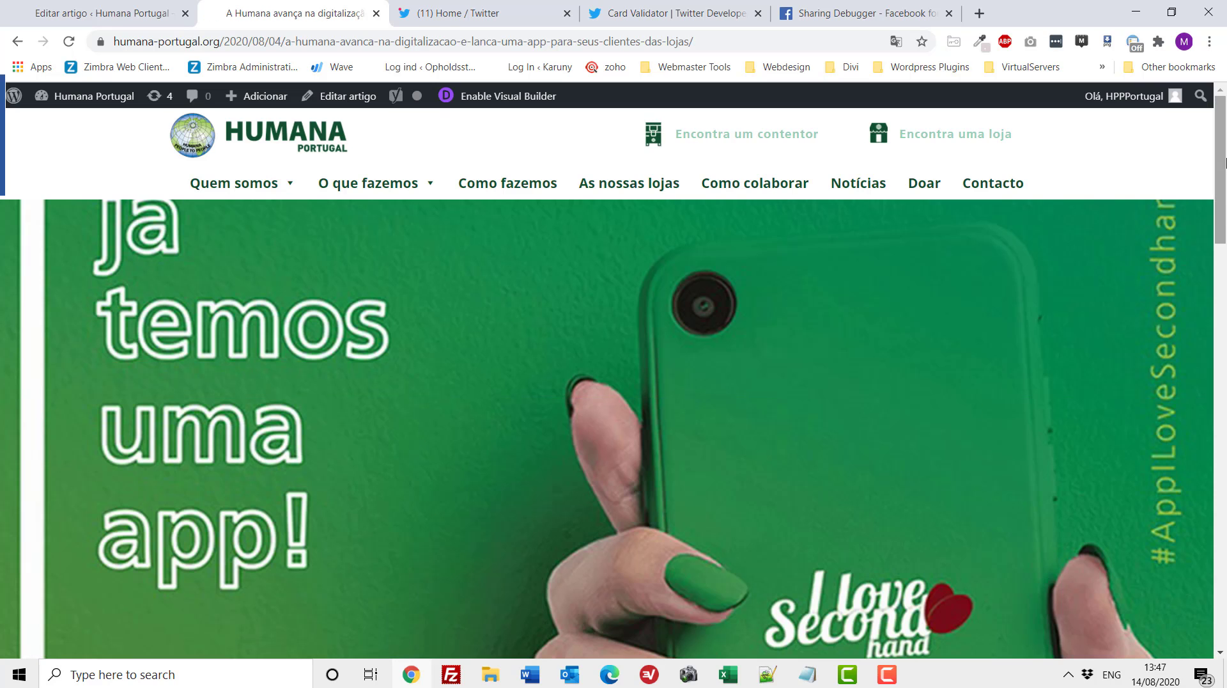
Read through the published article, checking its banner image, title, date, excerpt, body text, download link and share buttons.
scroll(1225, 163, "down", 3)
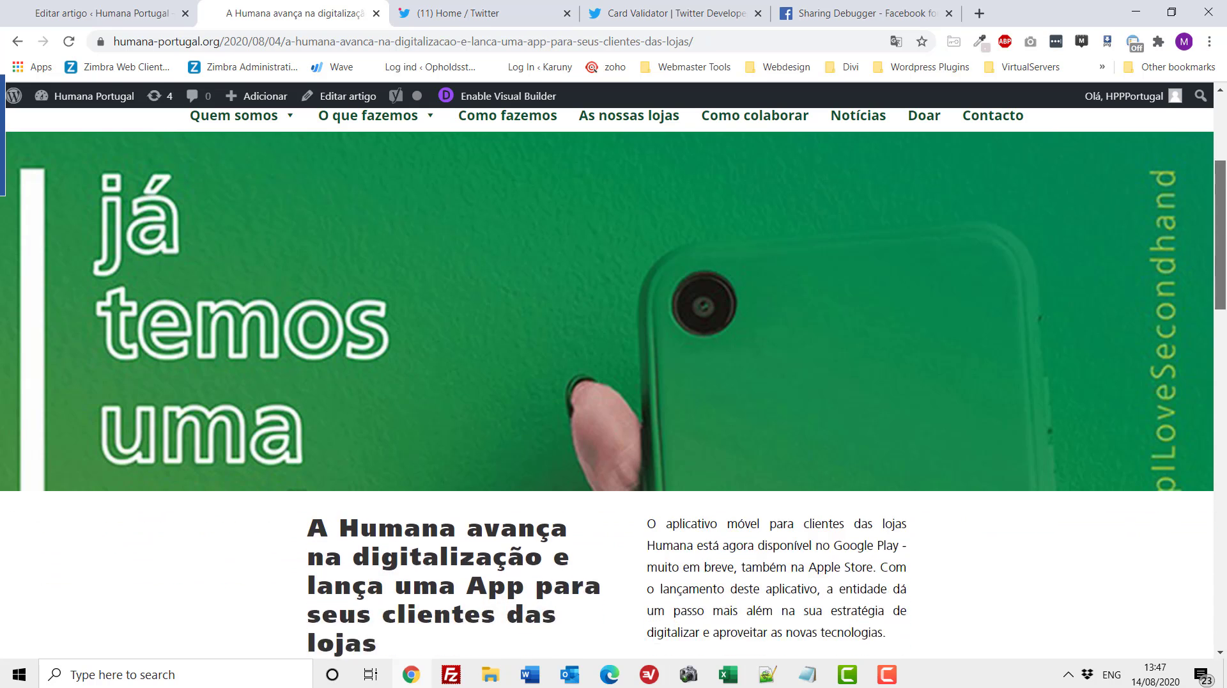
scroll(1226, 256, "down", 2)
scroll(1225, 255, "down", 3)
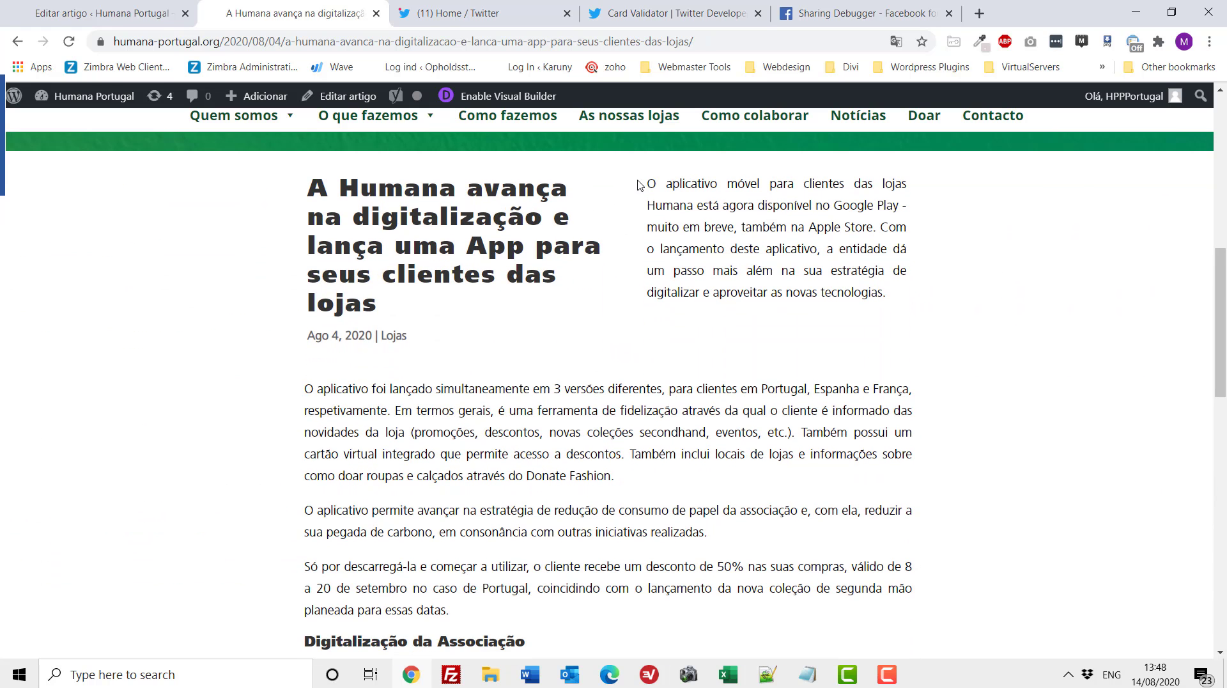
left_click_drag(650, 182, 885, 358)
scroll(496, 267, "down", 3)
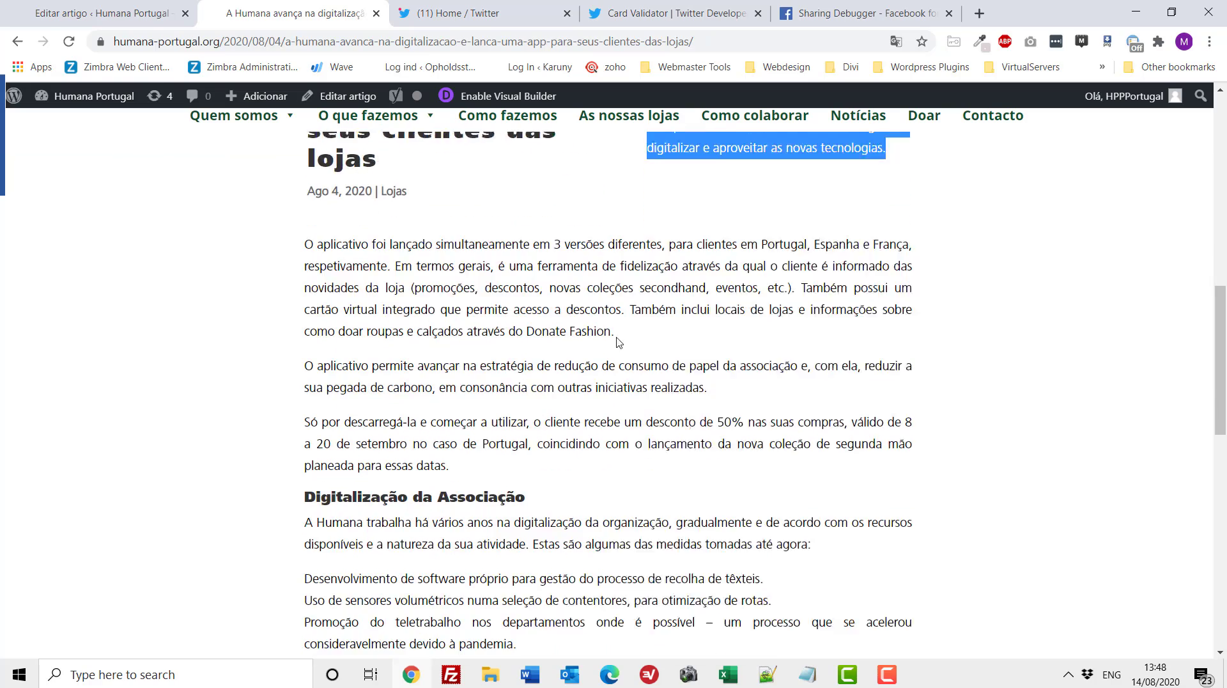
scroll(497, 267, "down", 5)
scroll(476, 328, "down", 1)
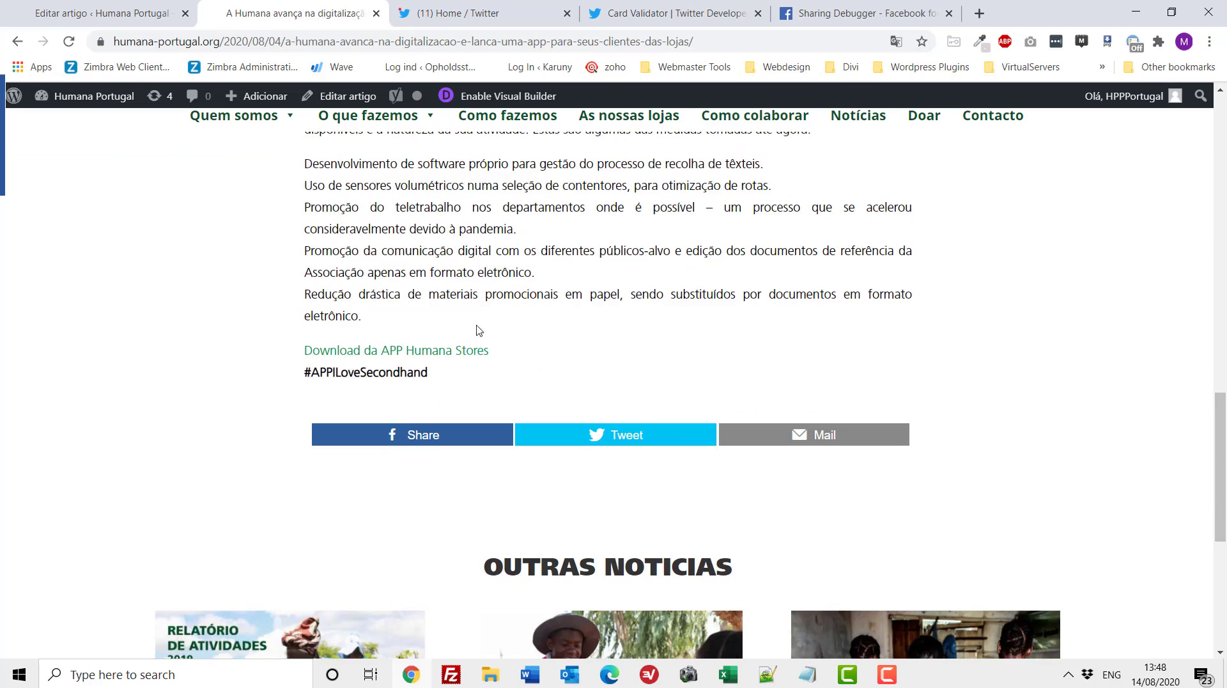
scroll(698, 285, "up", 12)
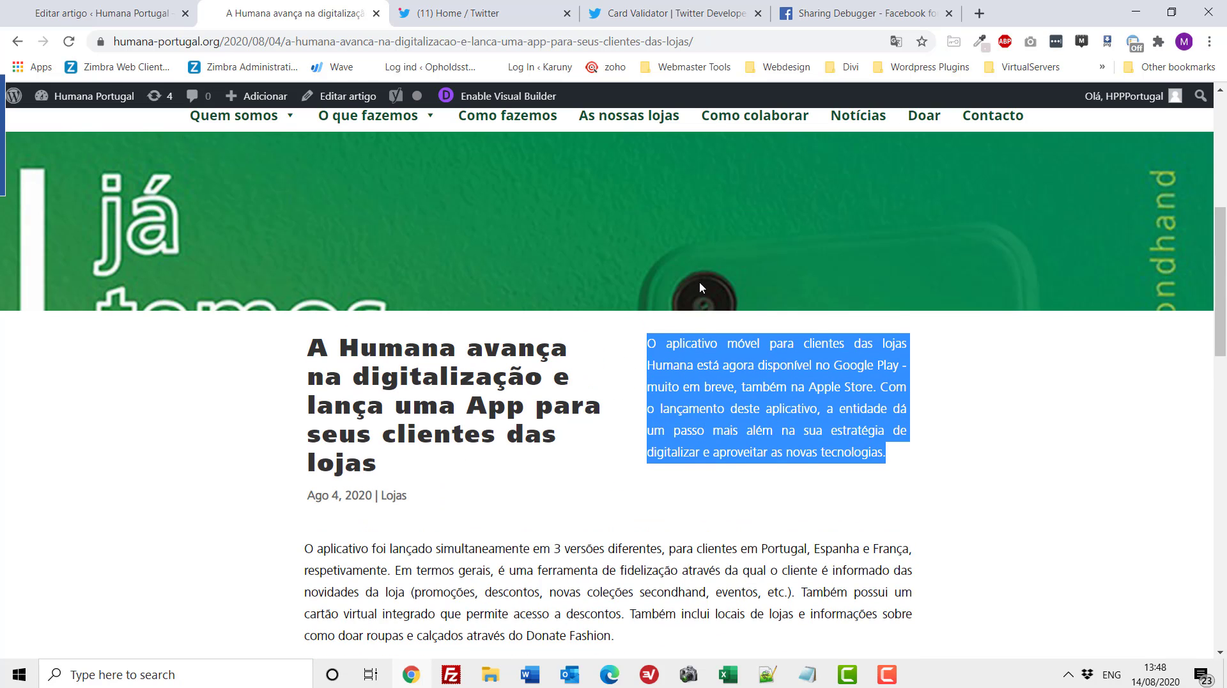
scroll(702, 287, "down", 1)
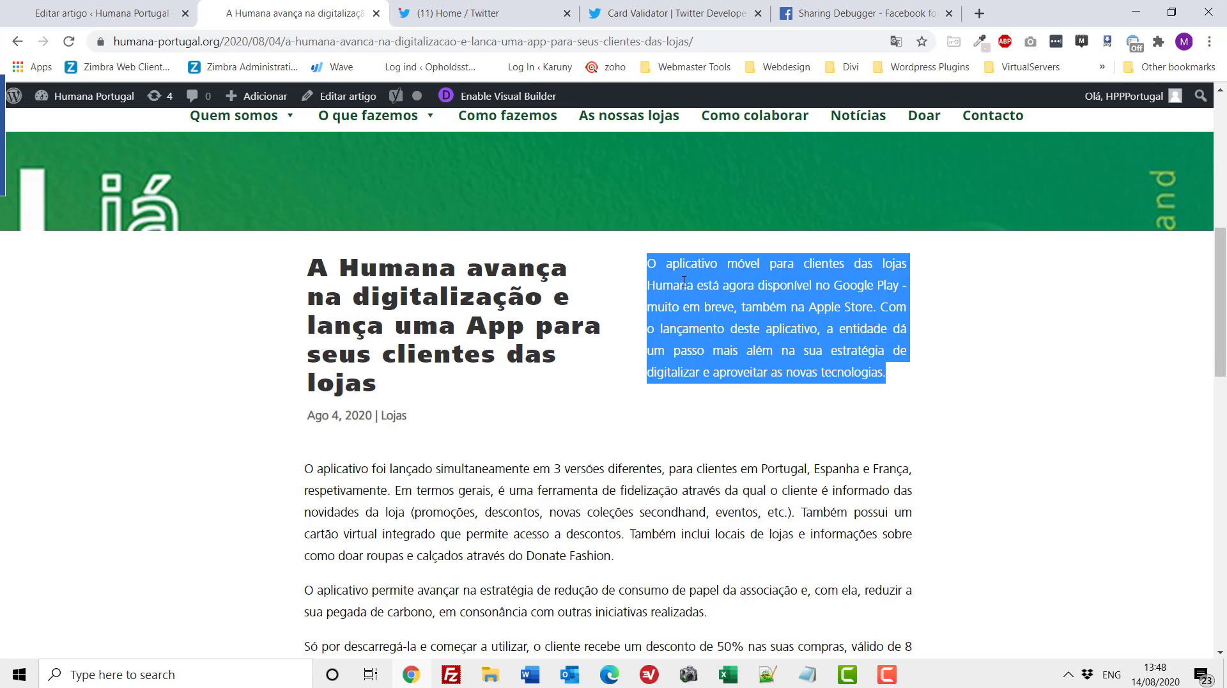
Review the article's body, category, featured image and excerpt in the editor, and the share buttons on its published page.
left_click(96, 14)
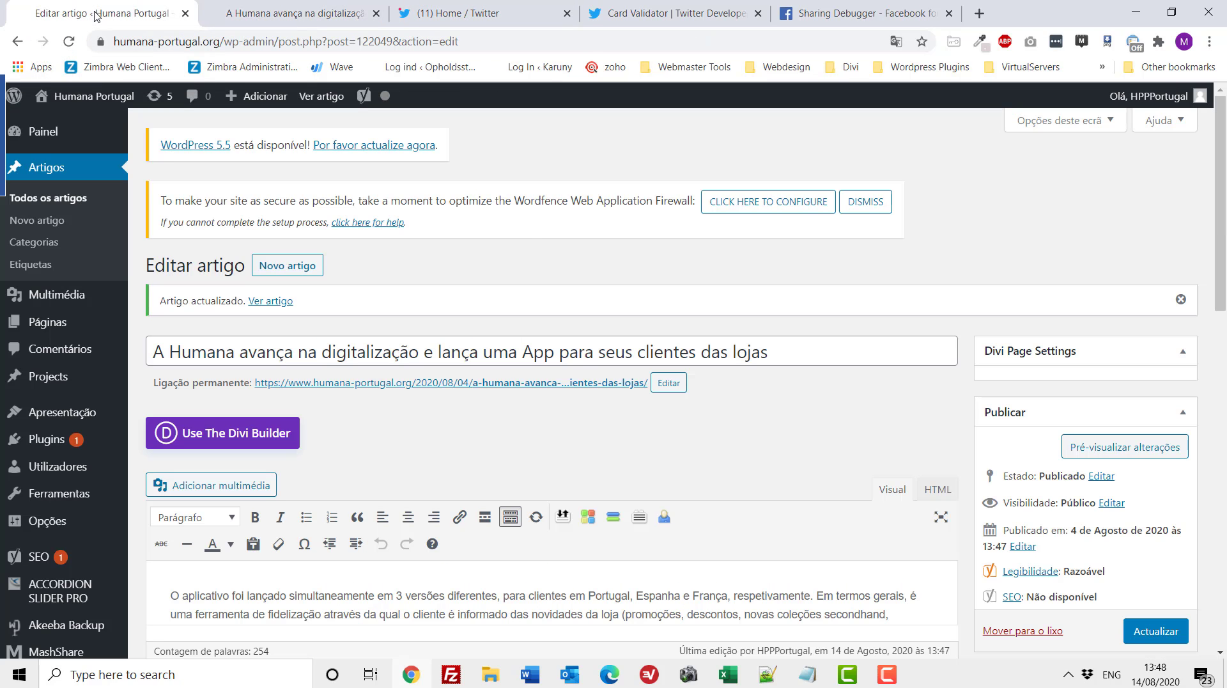
scroll(836, 412, "down", 5)
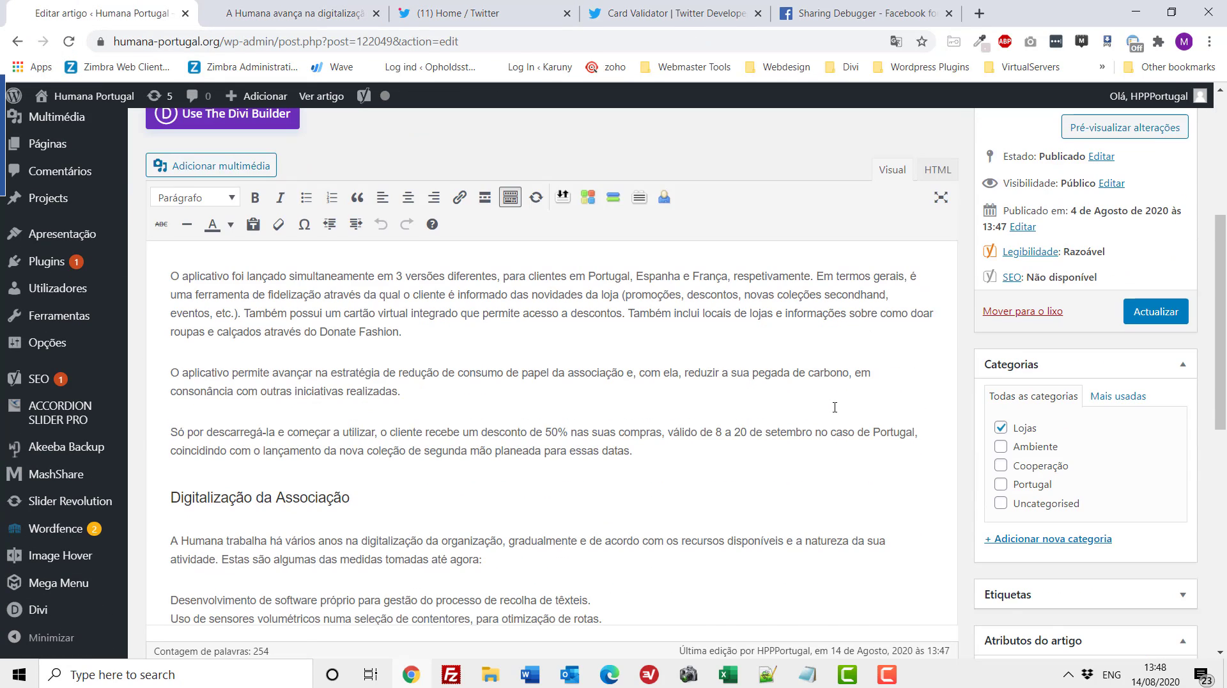
scroll(835, 407, "down", 6)
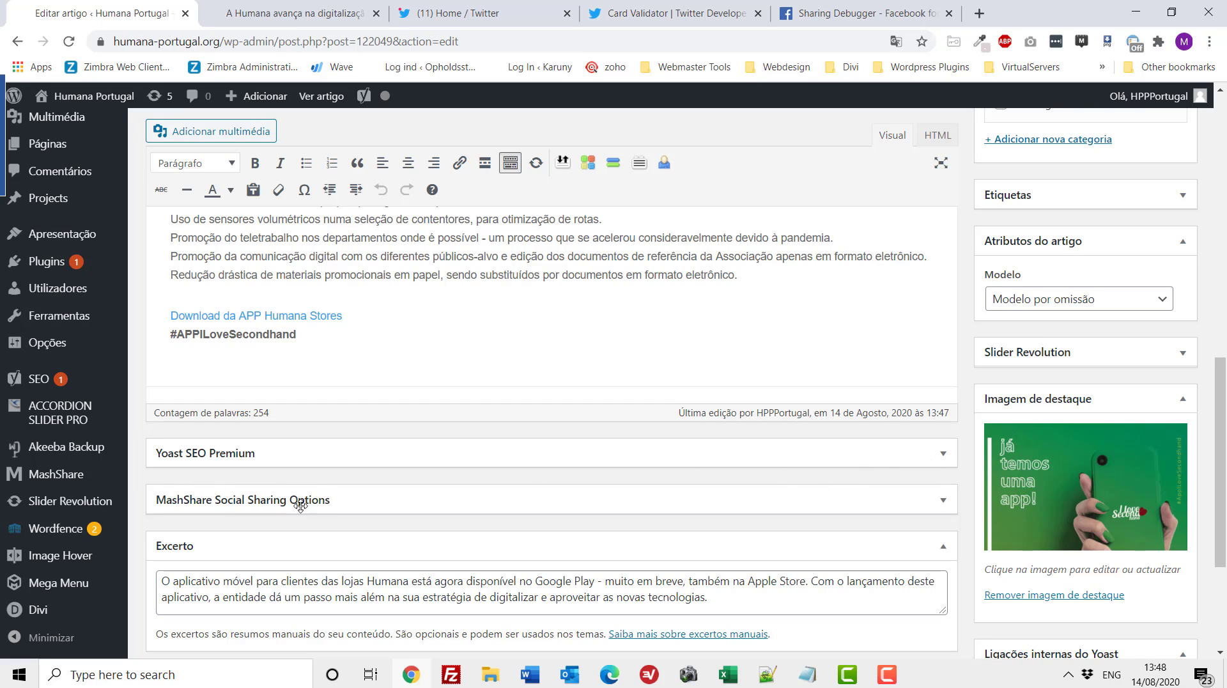
left_click(273, 15)
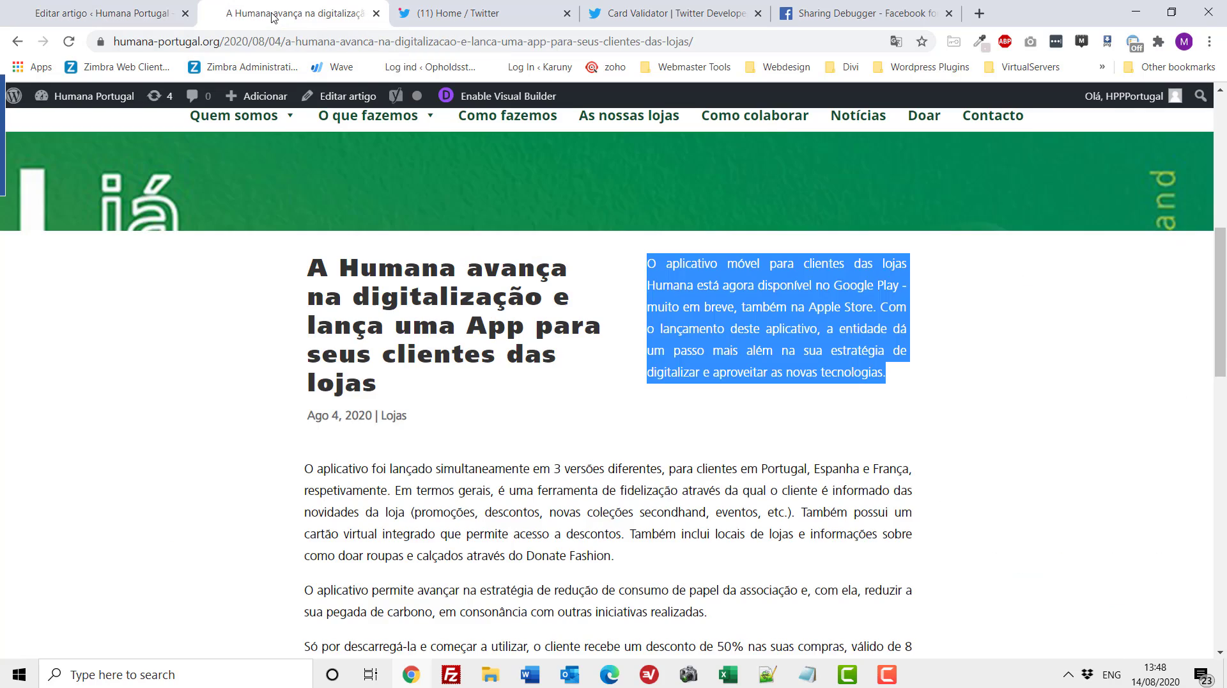
scroll(776, 356, "down", 13)
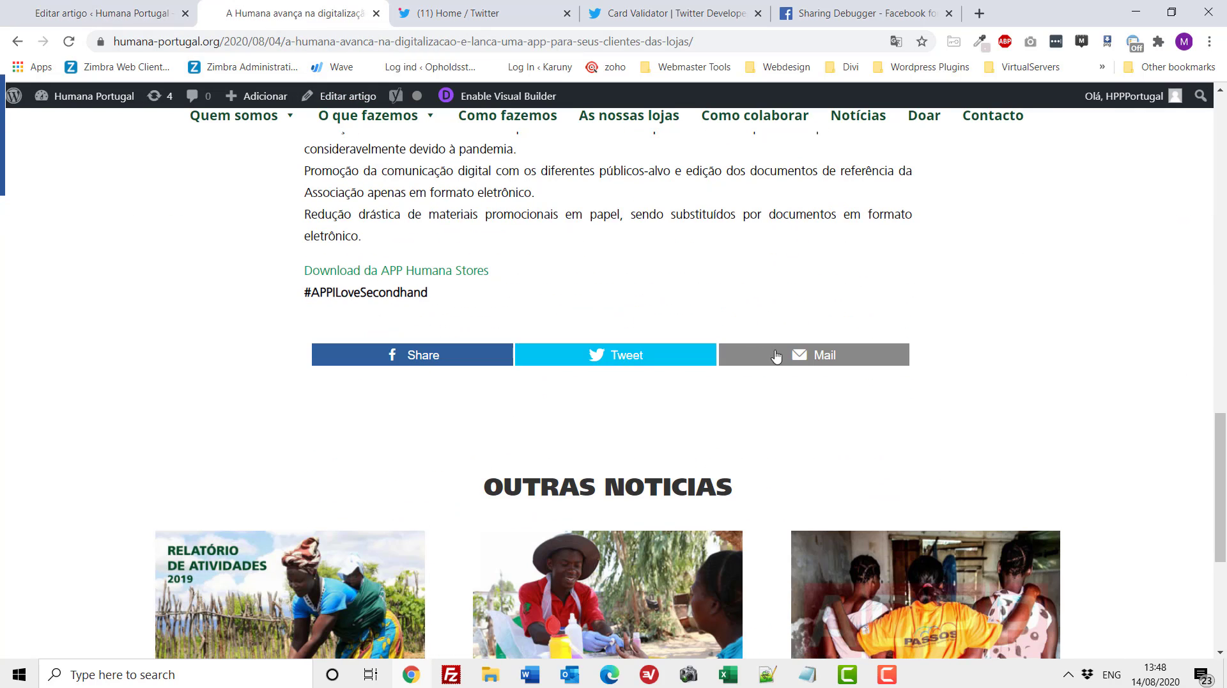
Expand the article's Yoast SEO Premium settings and examine the Google preview with its SEO title, slug and description fields.
left_click(114, 13)
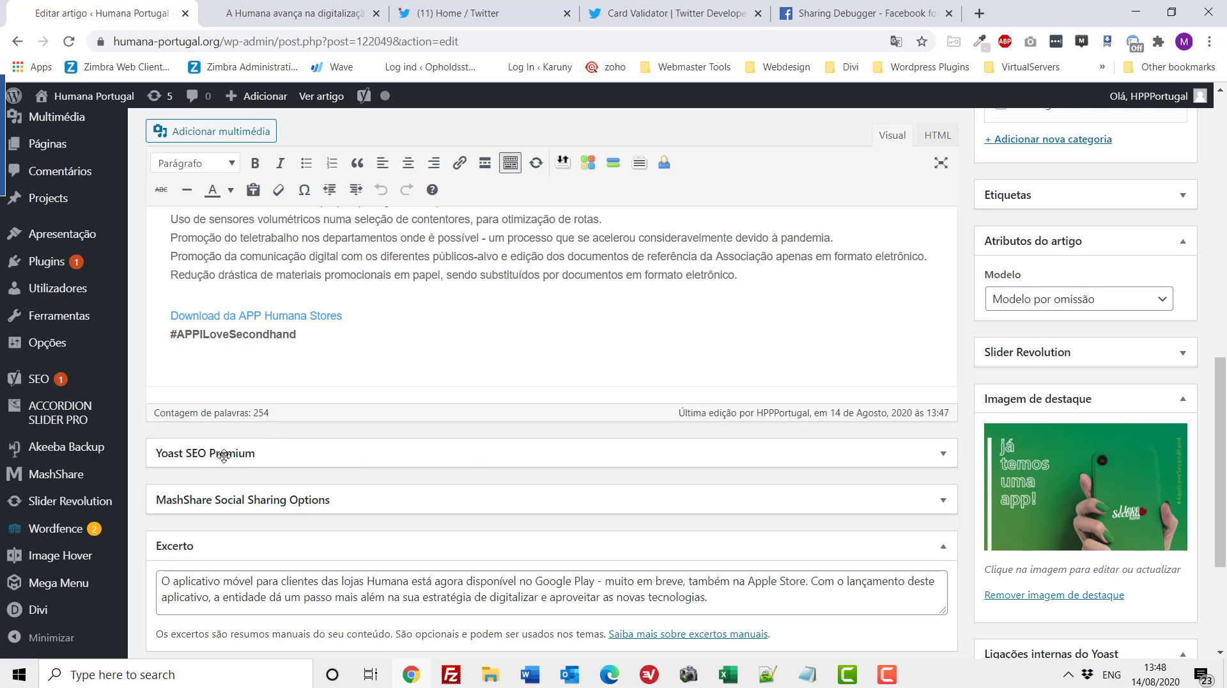
left_click(943, 454)
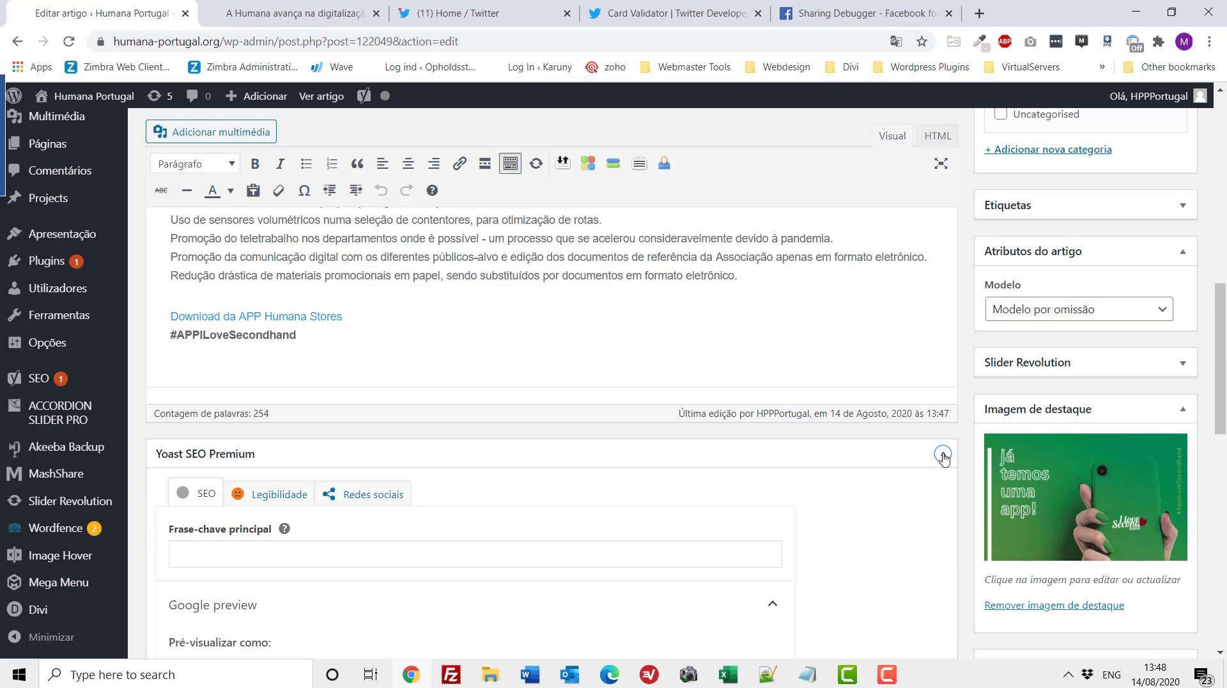
scroll(660, 487, "down", 2)
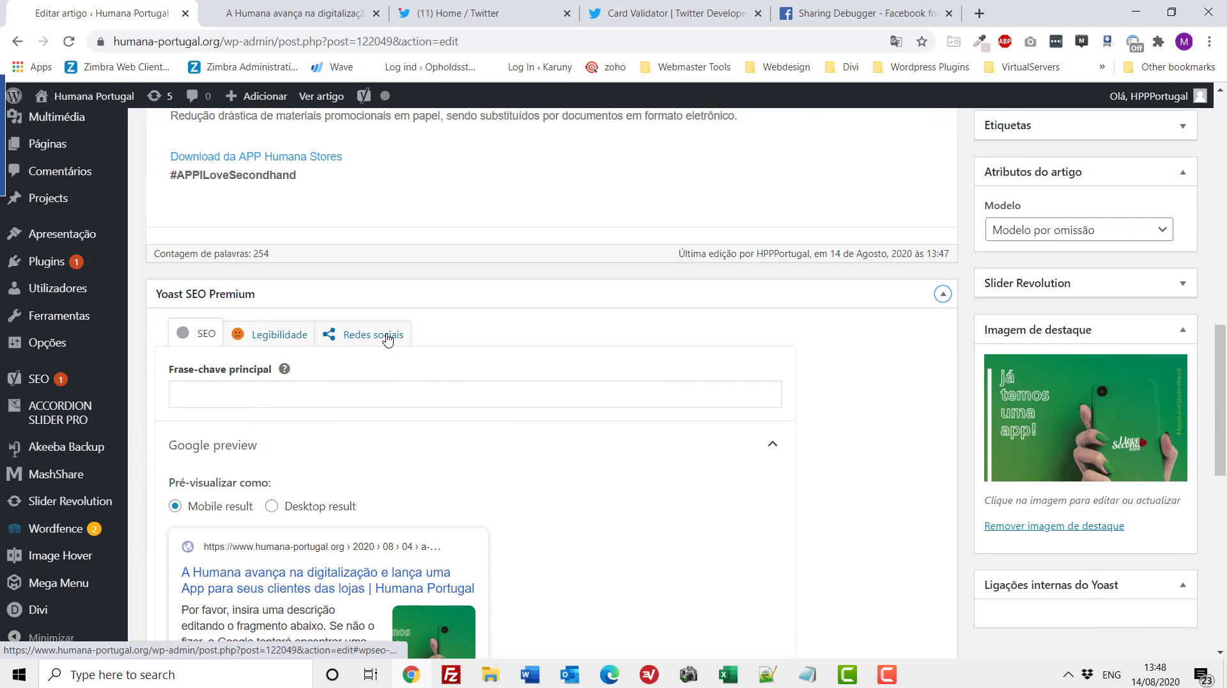
scroll(499, 430, "down", 2)
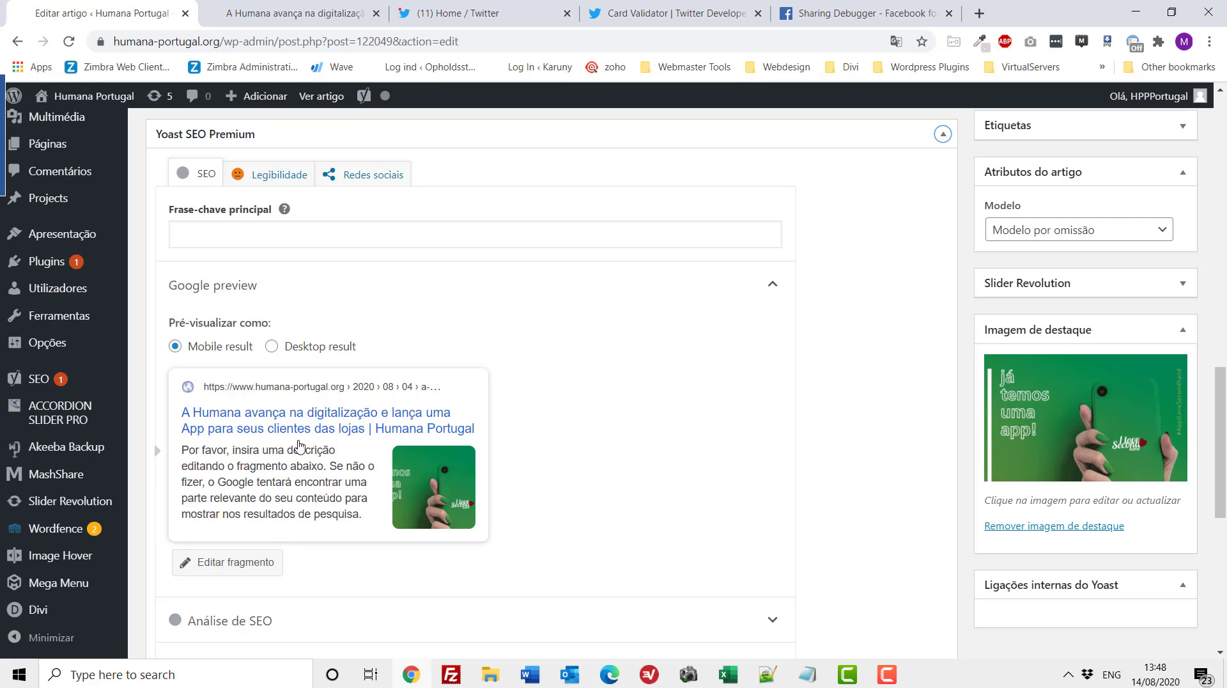
left_click(236, 567)
scroll(236, 568, "down", 3)
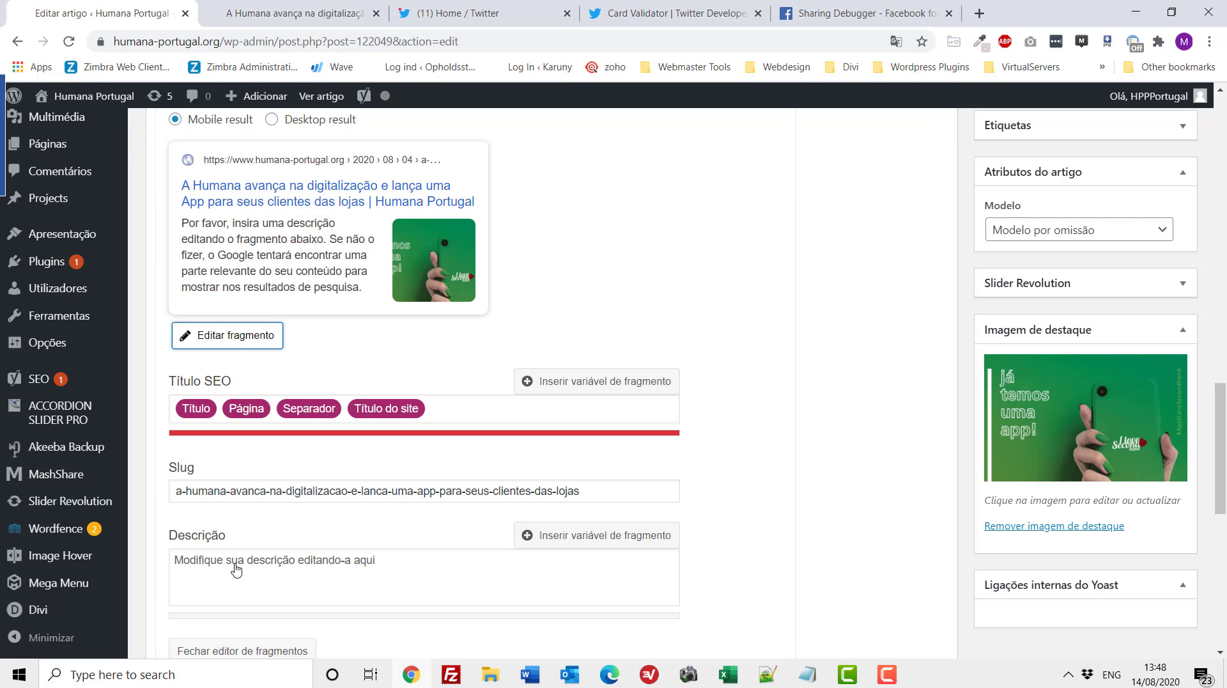
scroll(384, 384, "up", 1)
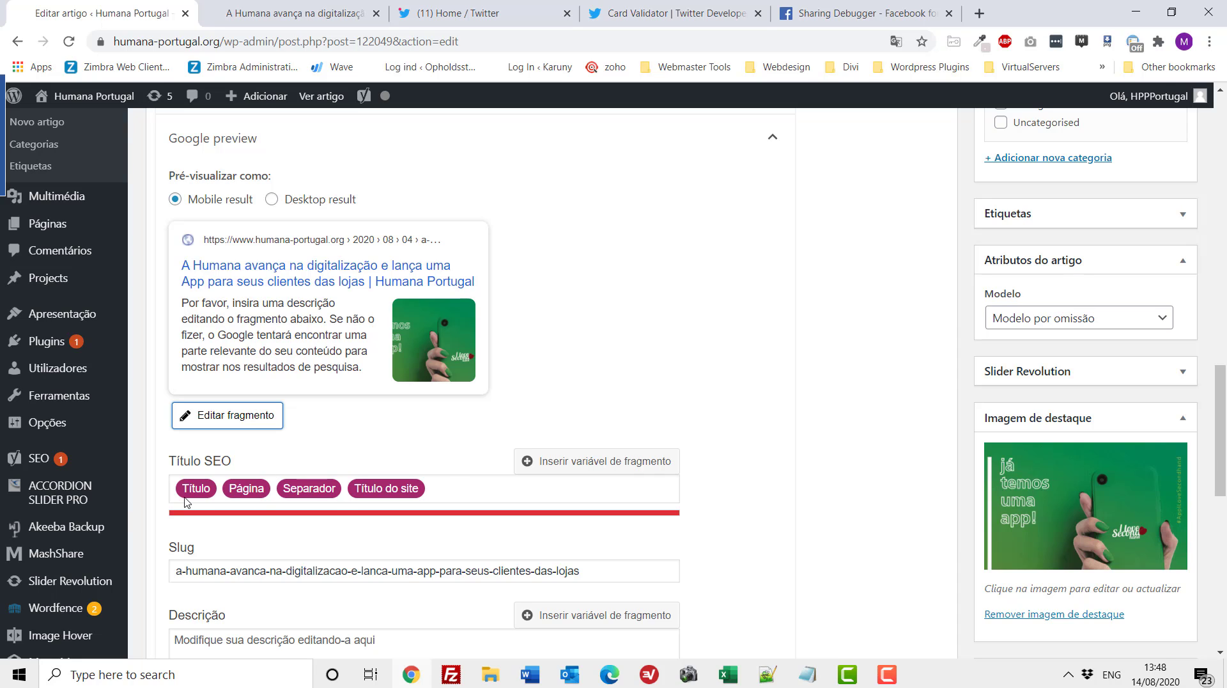
left_click(222, 489)
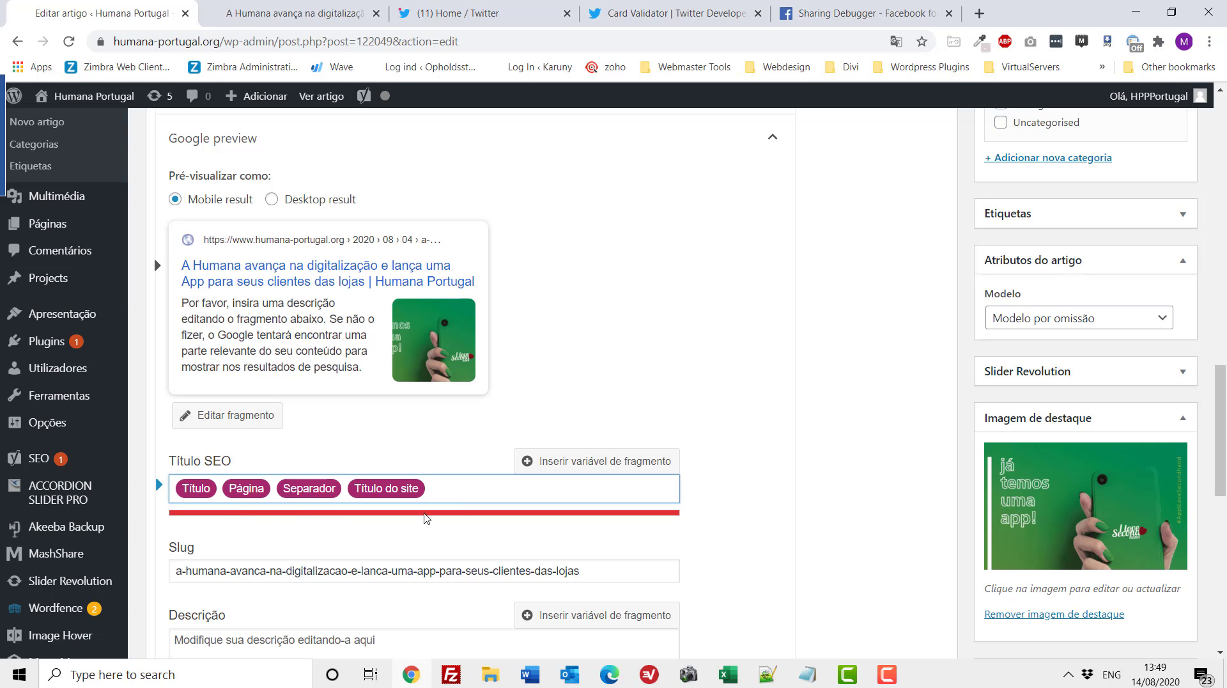
scroll(283, 571, "down", 2)
left_click(354, 487)
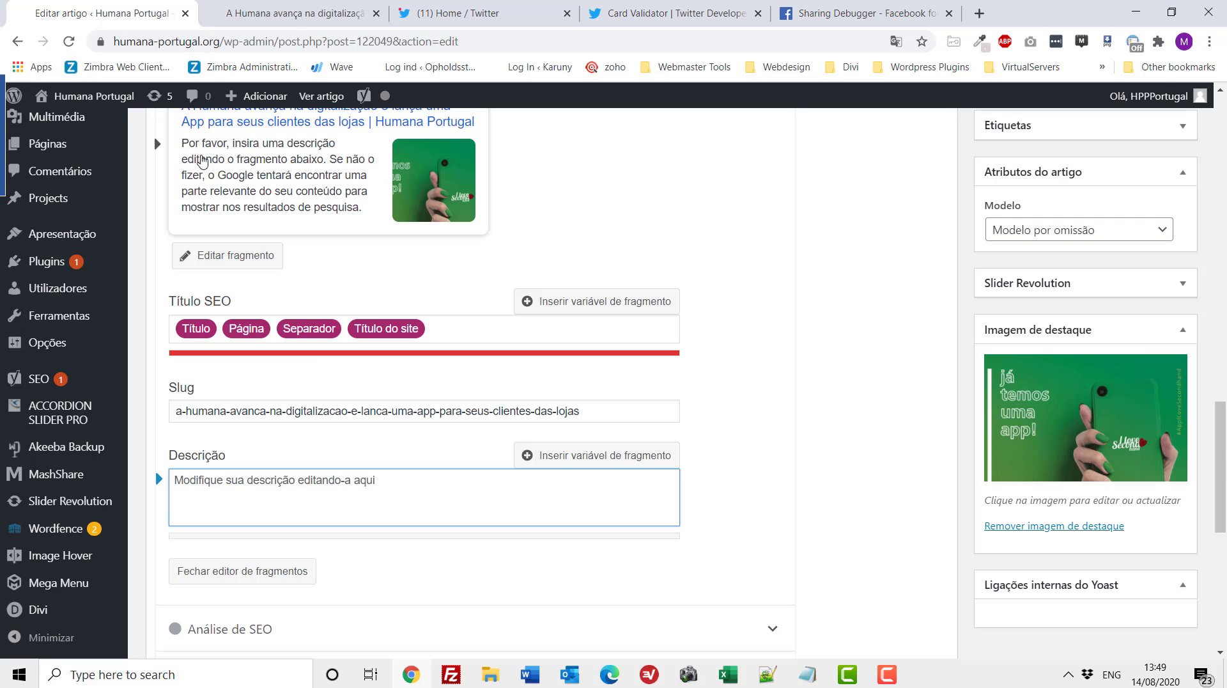
scroll(390, 561, "up", 3)
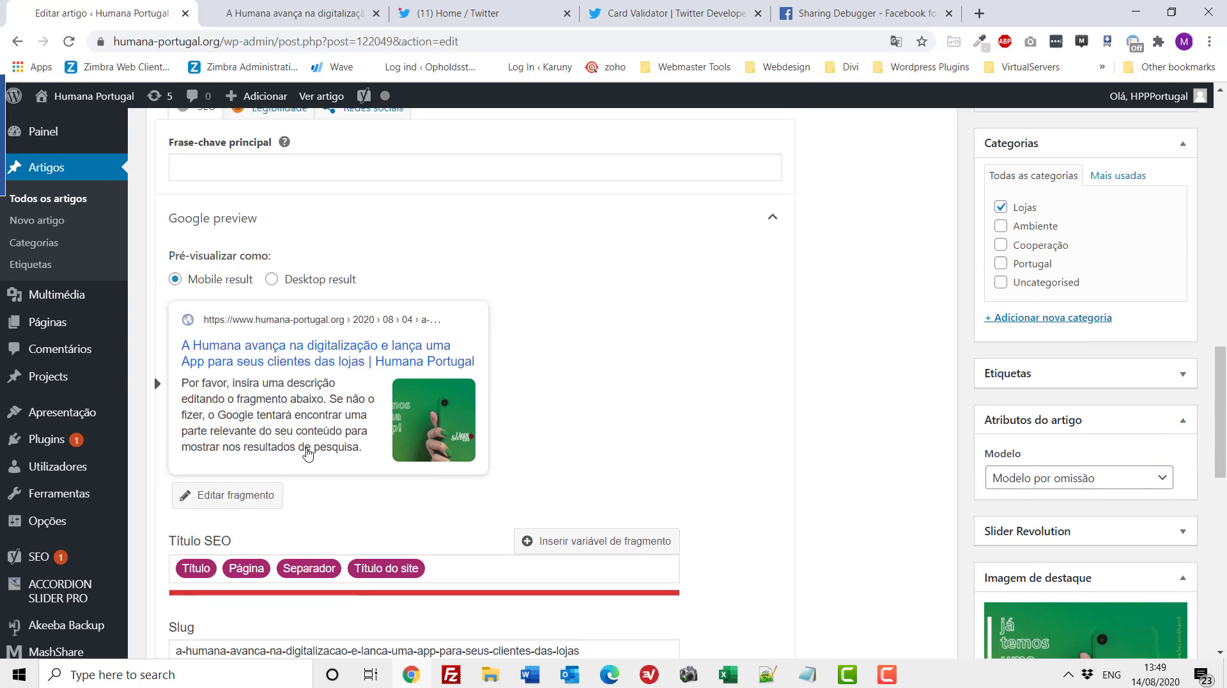
scroll(306, 451, "up", 1)
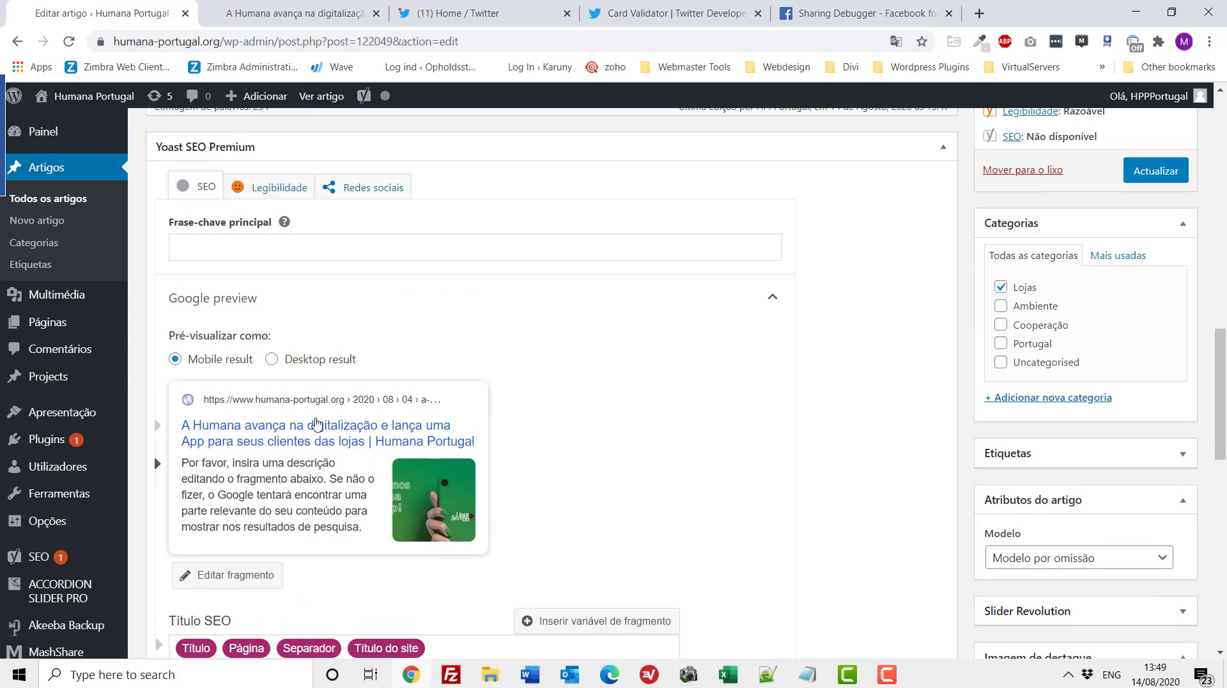
Set SoMe-app.jpg from the media library as the article's Facebook image in the Yoast social settings.
left_click(376, 189)
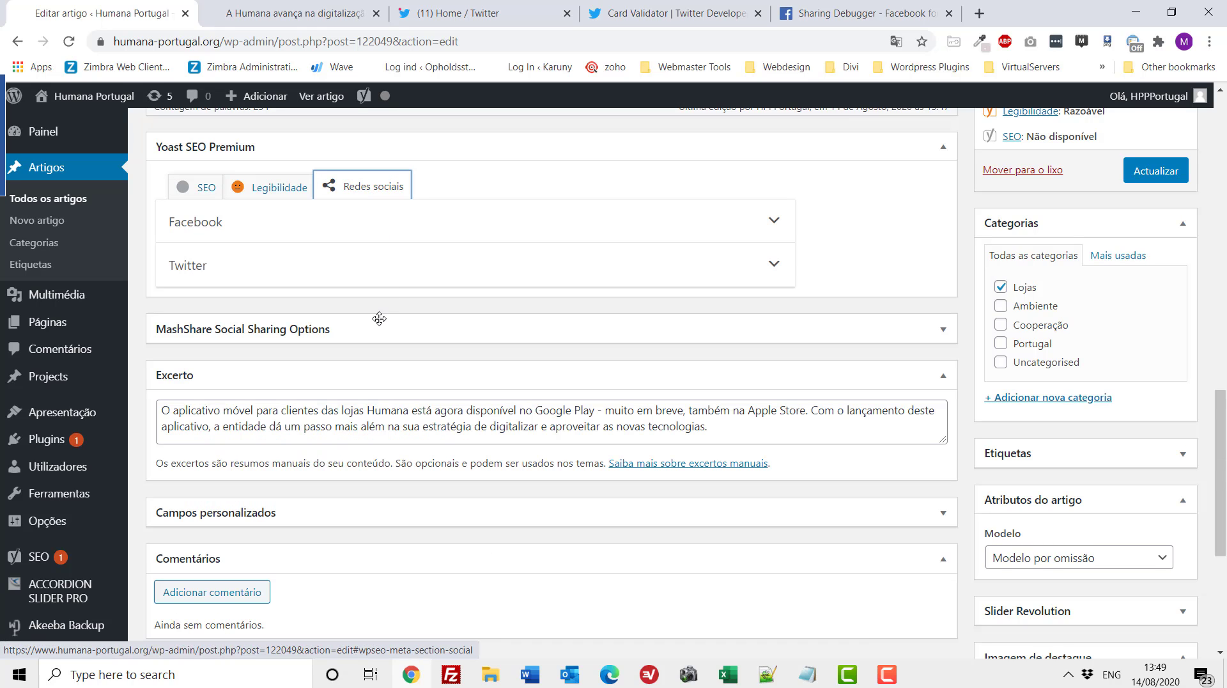
left_click(775, 222)
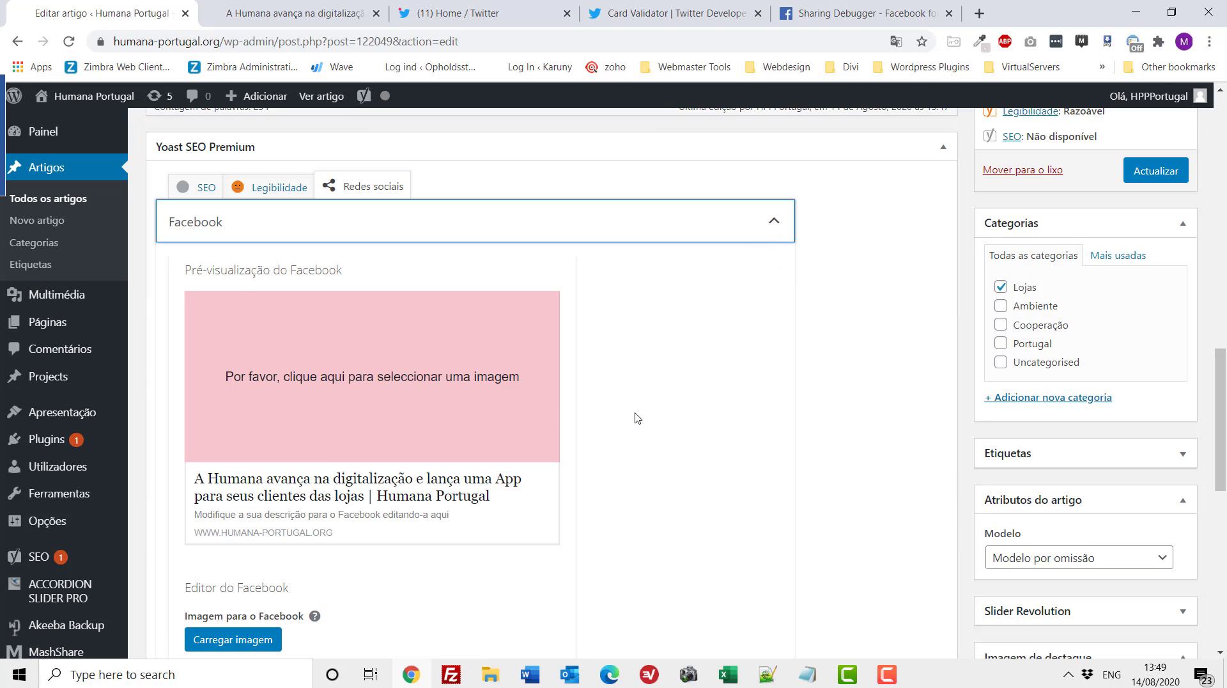
left_click(365, 387)
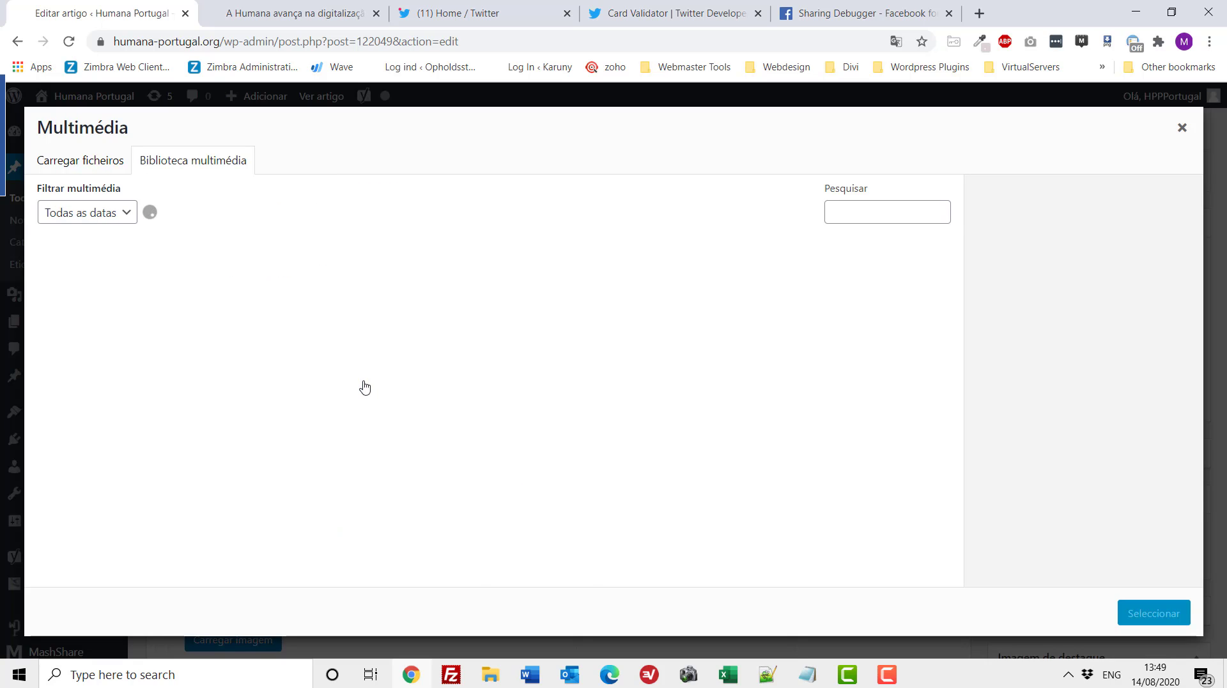
left_click(110, 281)
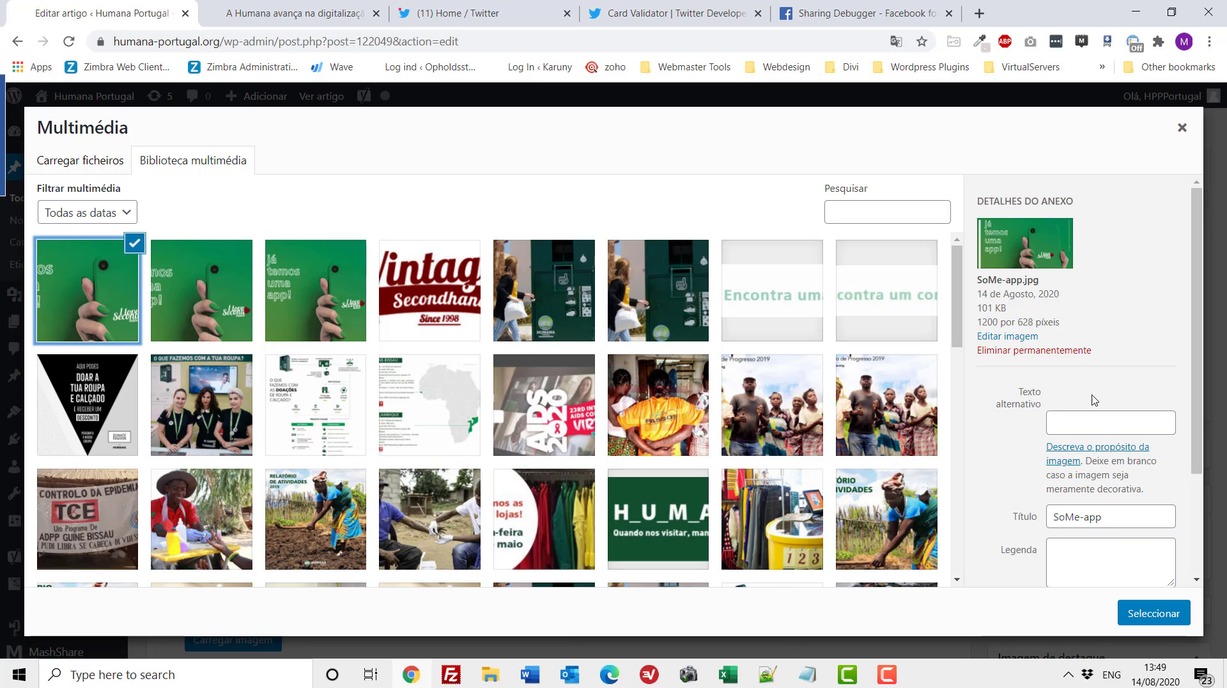
left_click(1155, 611)
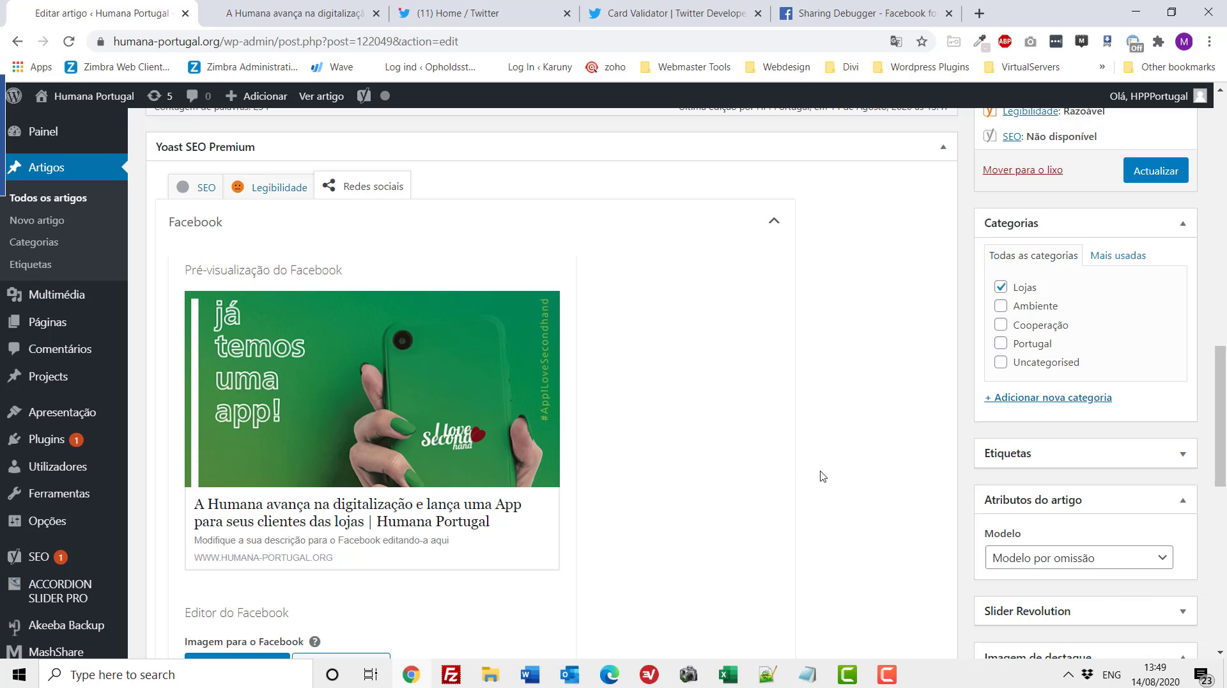
Set the Facebook title to the article's headline, "A Humana avança na digitalização e lança uma App para seus clientes das lojas".
scroll(780, 446, "down", 1)
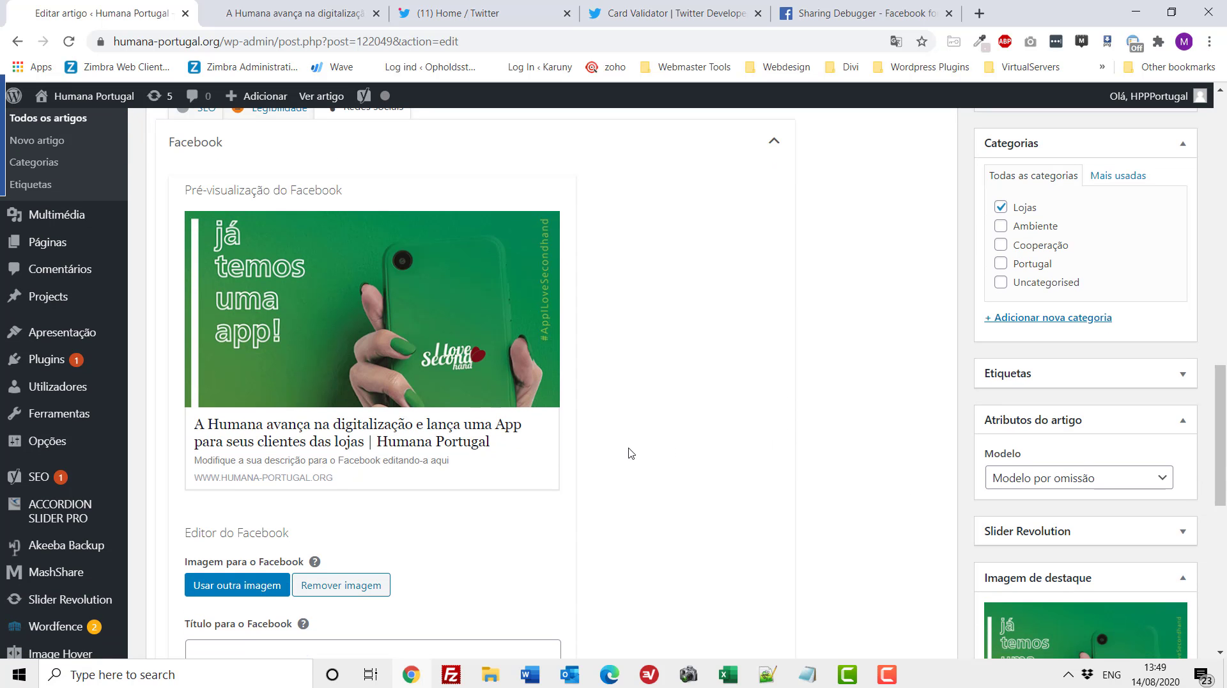
scroll(309, 439, "down", 2)
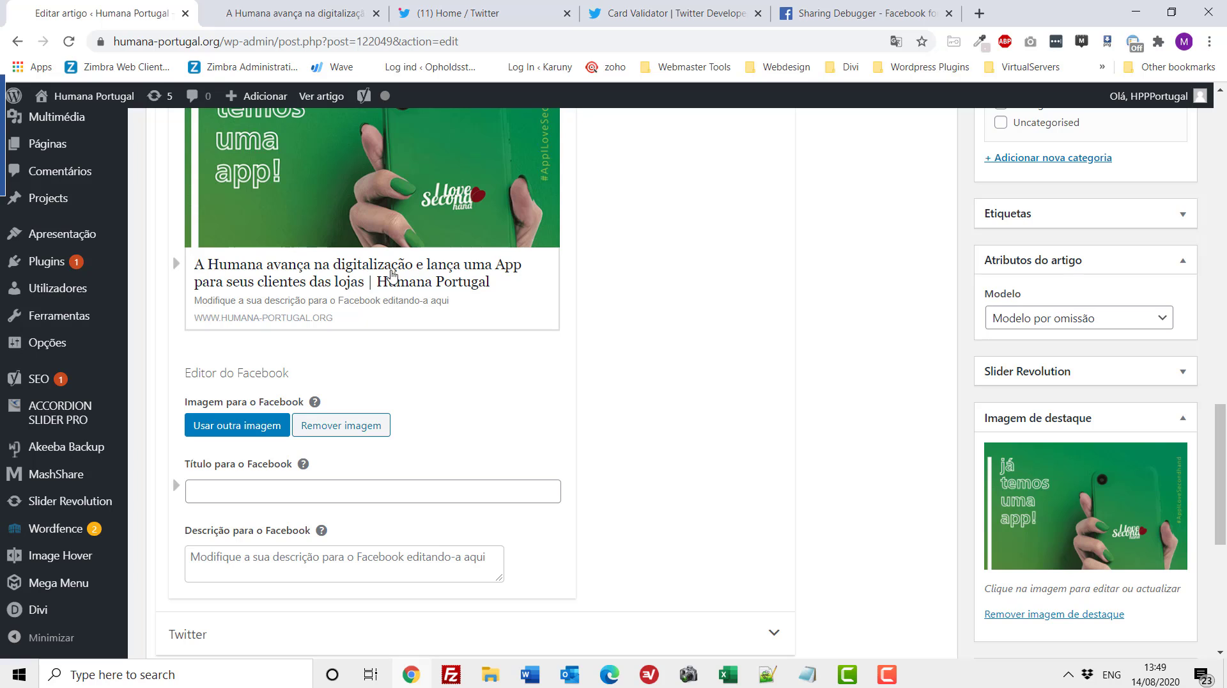
left_click(274, 14)
scroll(338, 215, "up", 15)
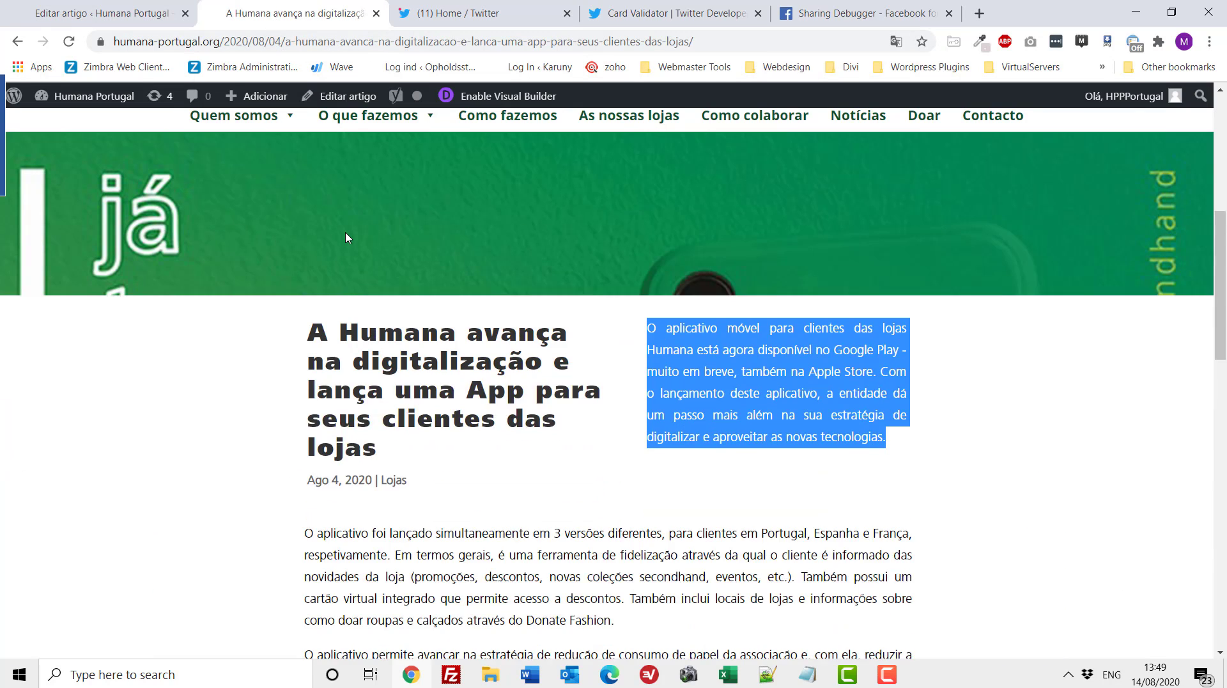
scroll(347, 238, "down", 1)
left_click_drag(312, 261, 456, 382)
key("ctrl+c")
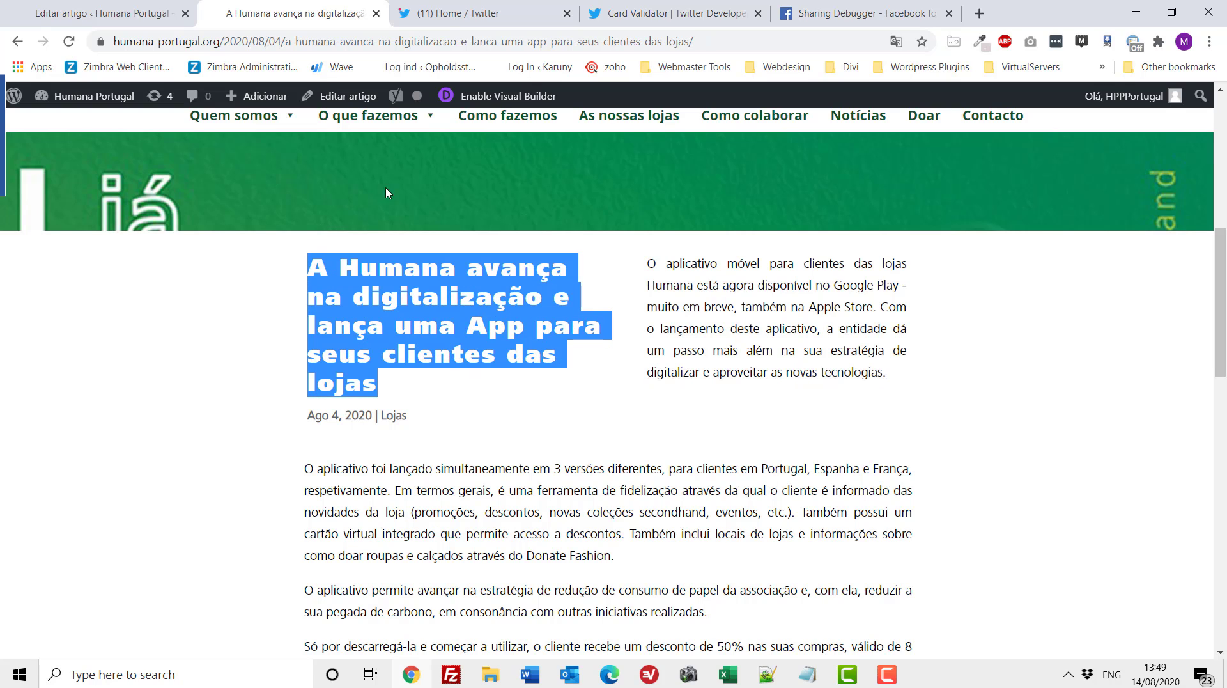
left_click(120, 14)
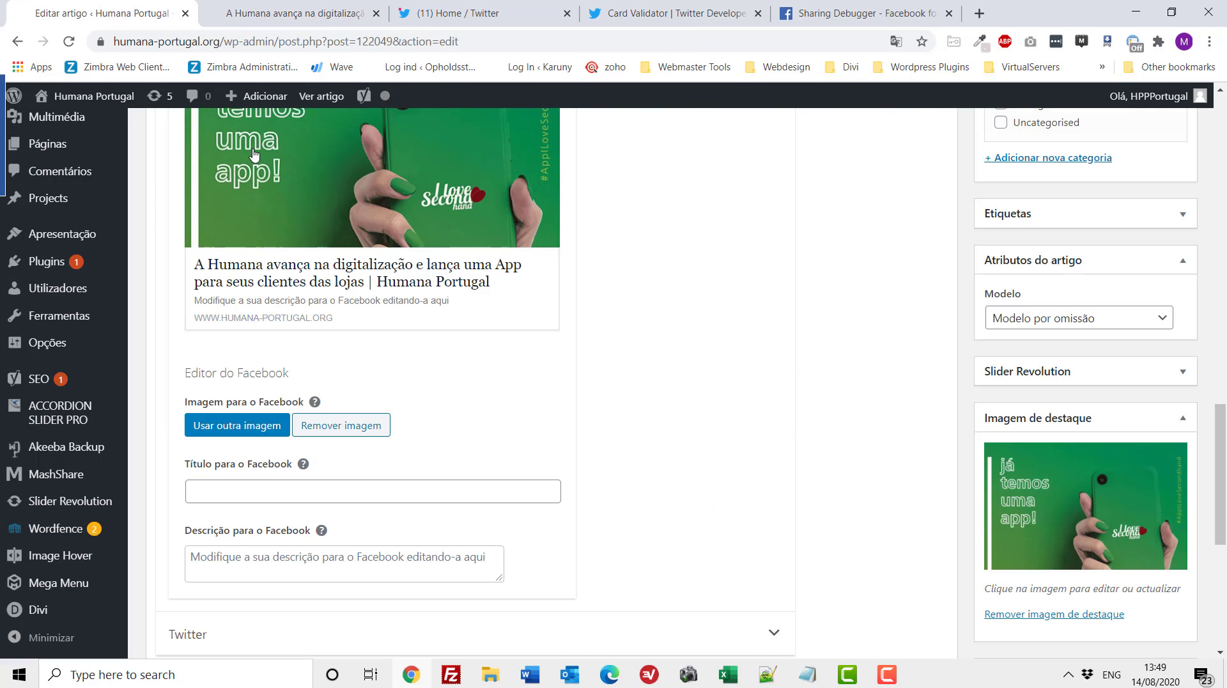
left_click(309, 491)
key("ctrl+v")
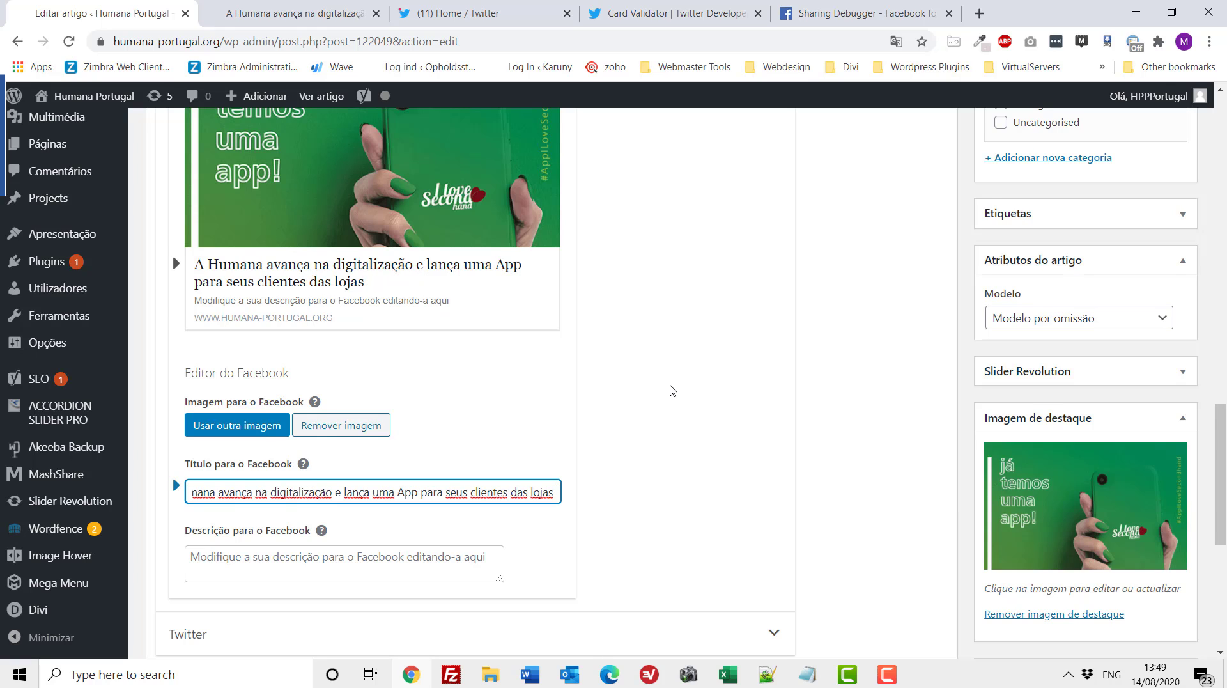
Set the Facebook description to "O aplicativo foi lançado simultaneamente em 3 versões diferentes, para clientes em Portugal, Espanha e França, respetivamente", copied from the article body.
scroll(533, 441, "down", 1)
left_click(381, 481)
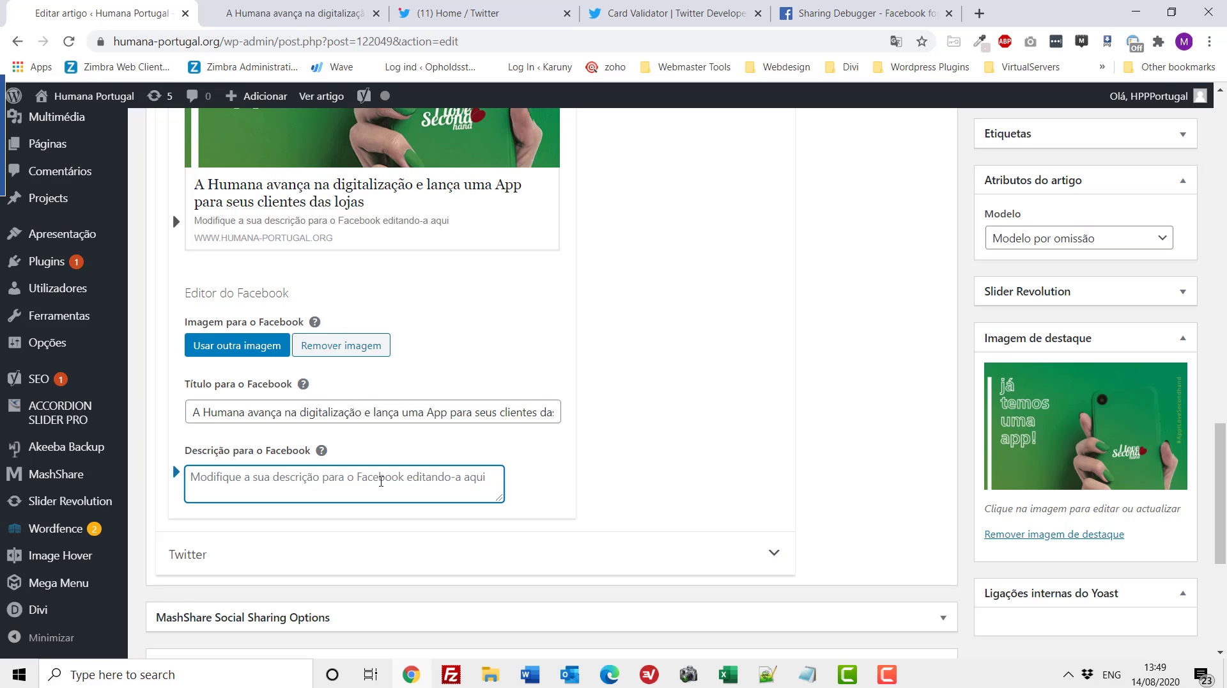
left_click(286, 14)
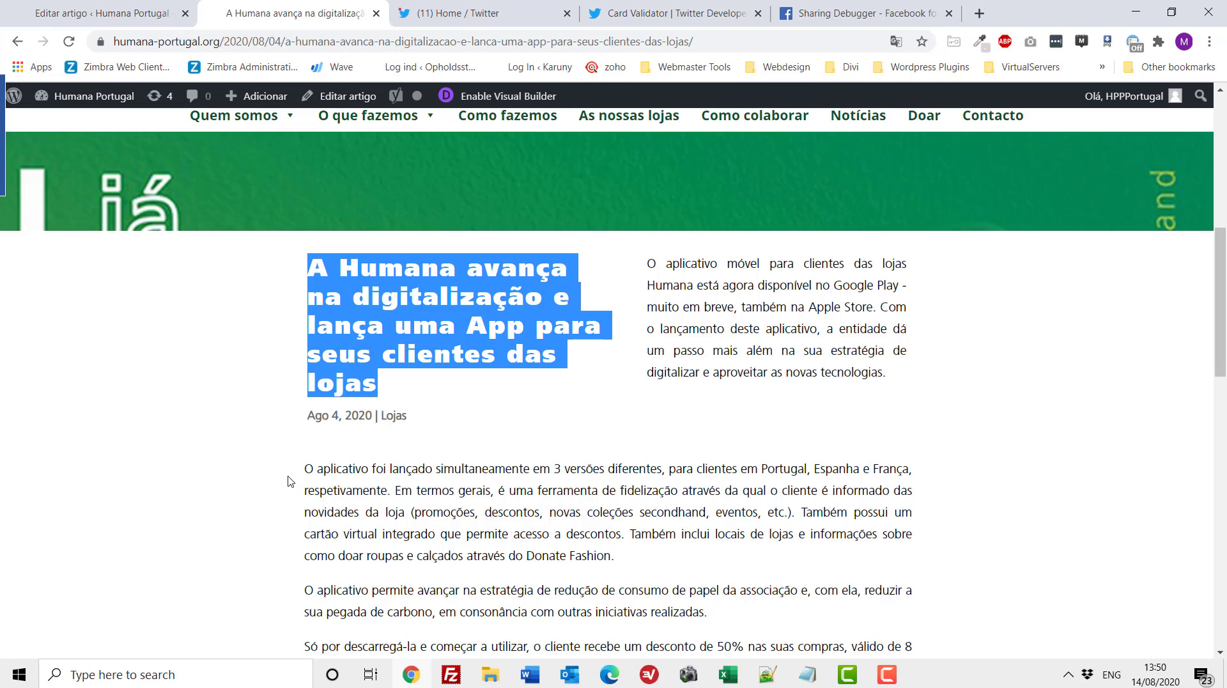
left_click_drag(306, 471, 910, 467)
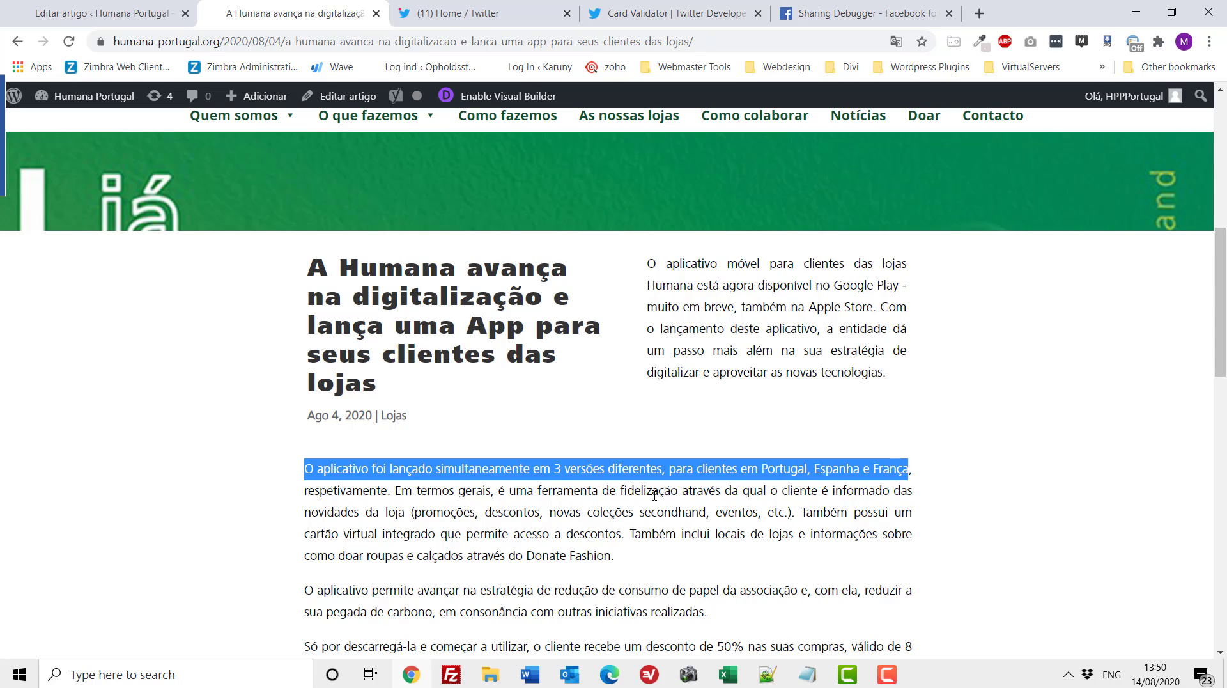
left_click_drag(384, 492, 299, 477)
key("ctrl+c")
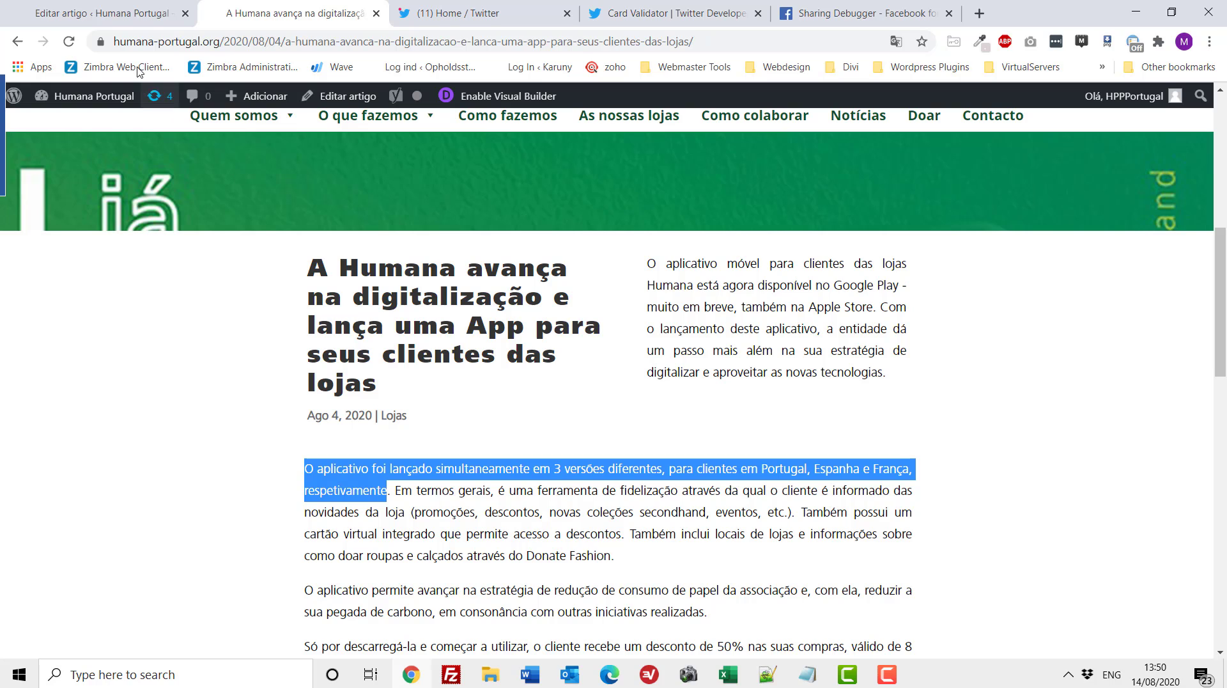
left_click(106, 19)
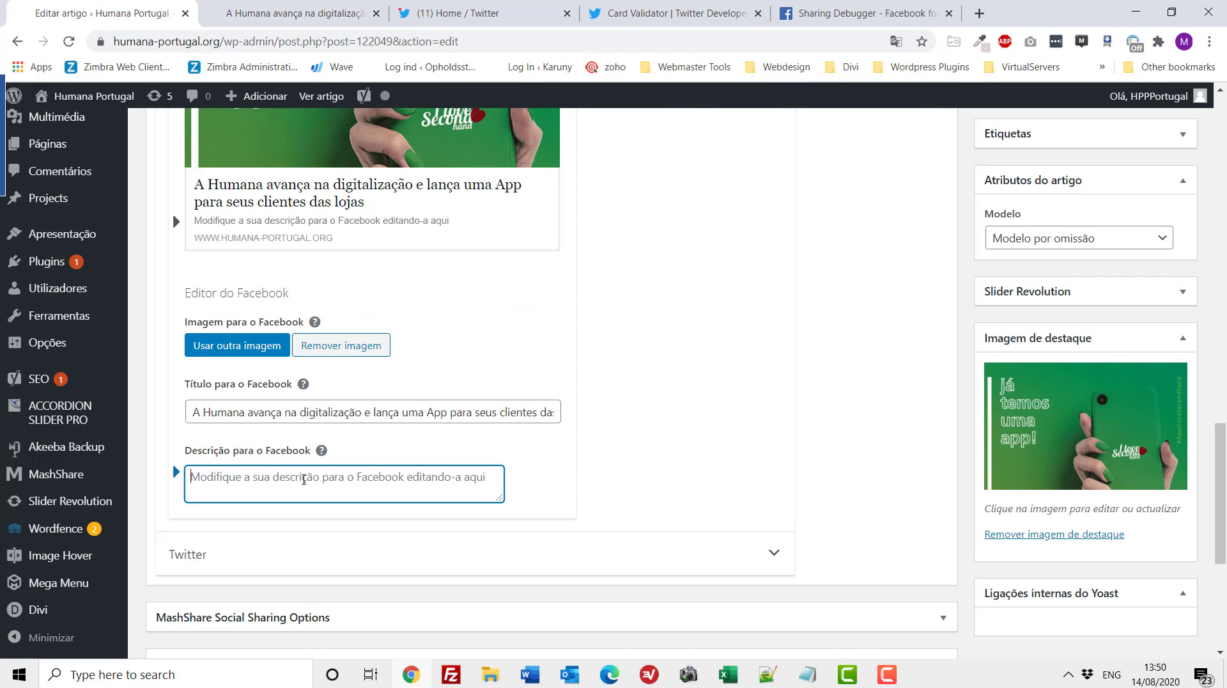
key("ctrl+v")
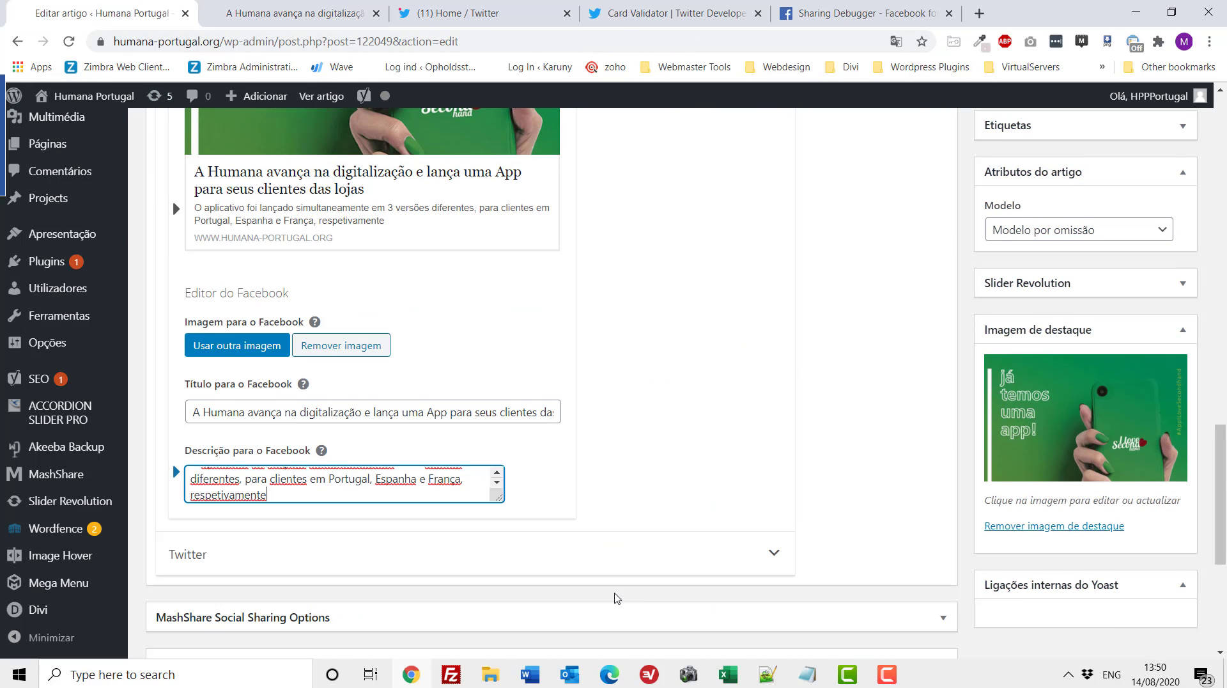
scroll(668, 545, "up", 2)
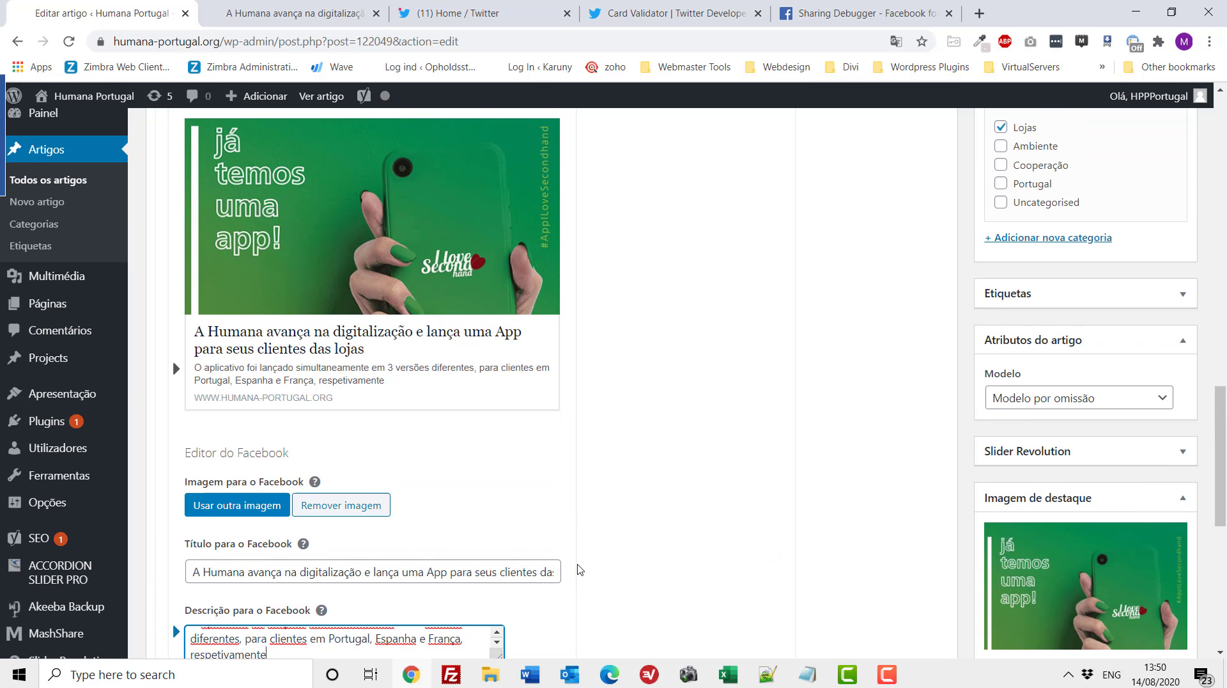
scroll(580, 568, "down", 3)
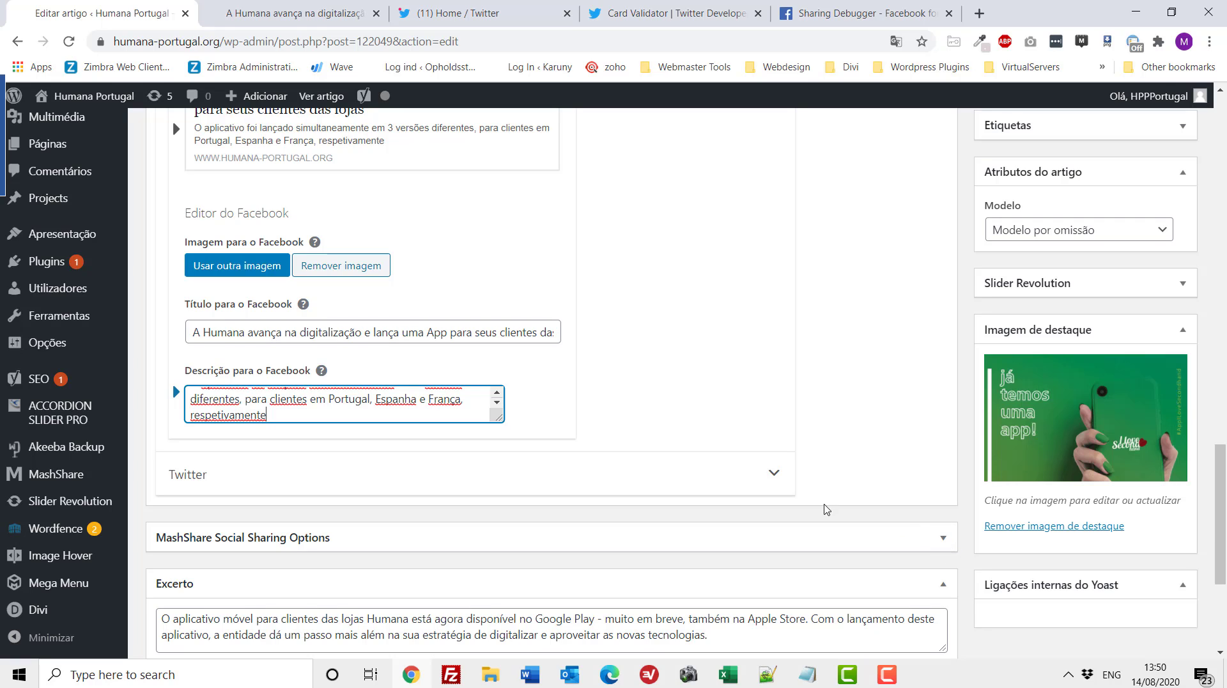
Expand the Twitter settings, compare the preview with Facebook's, and set SoMe-app.jpg from the media library as the Twitter image.
left_click(774, 473)
scroll(697, 502, "down", 4)
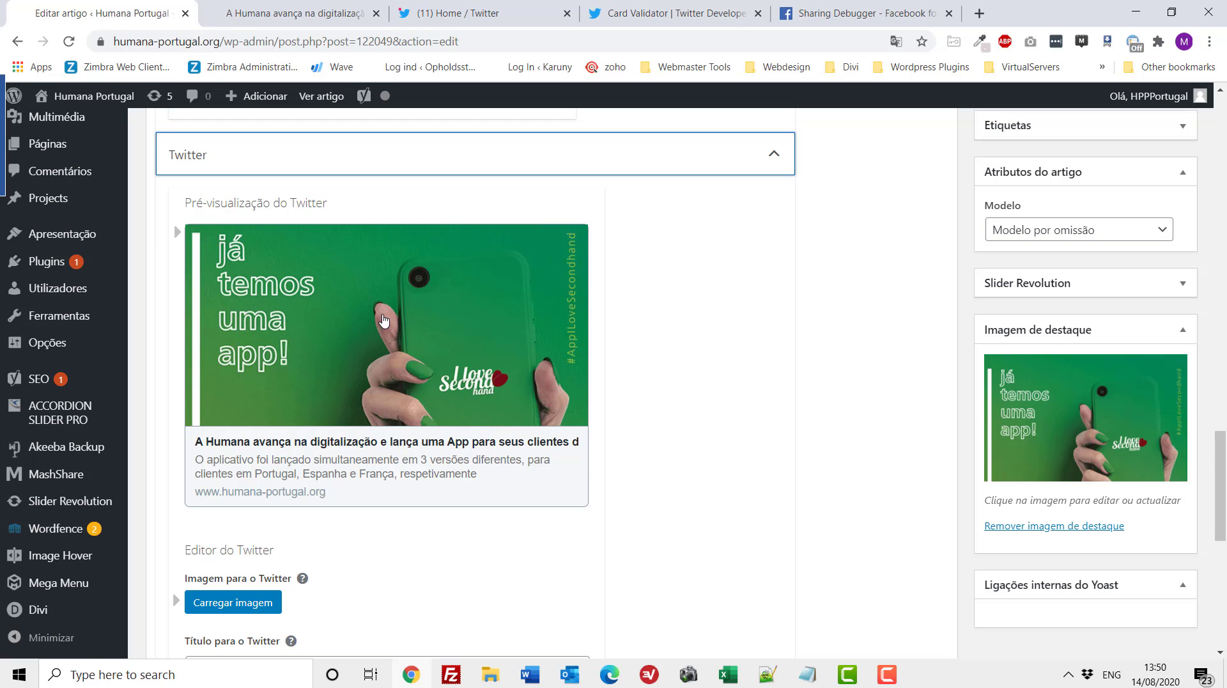
scroll(393, 409, "up", 10)
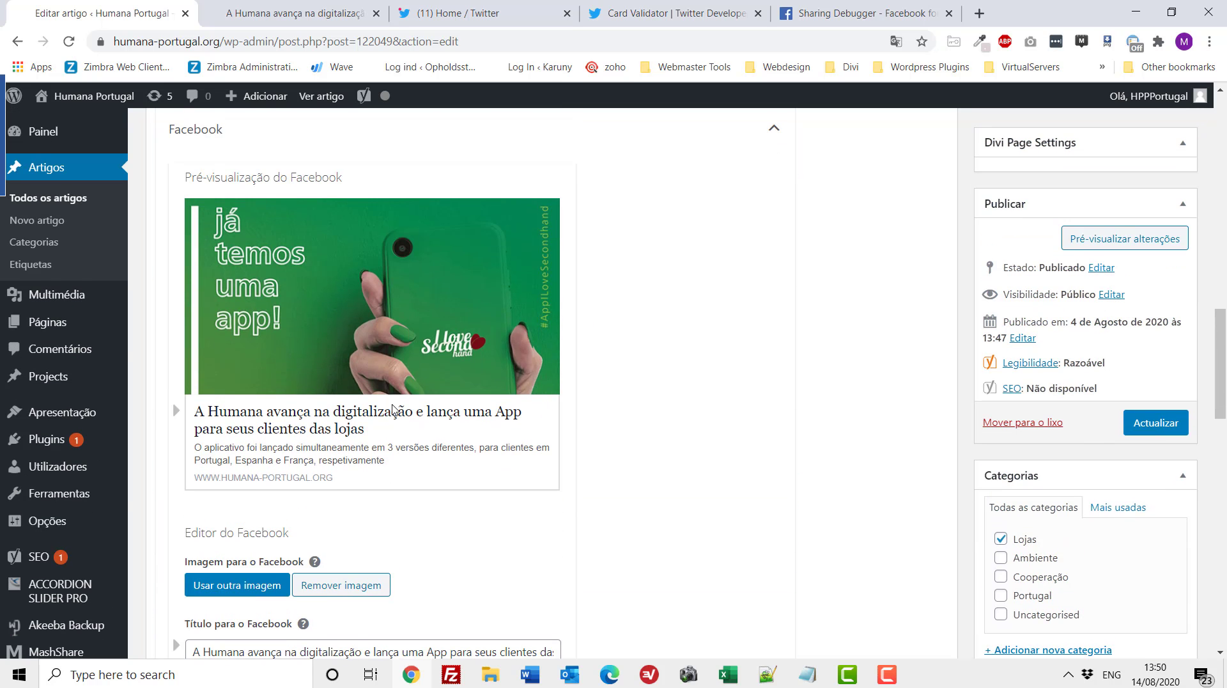
scroll(393, 409, "down", 8)
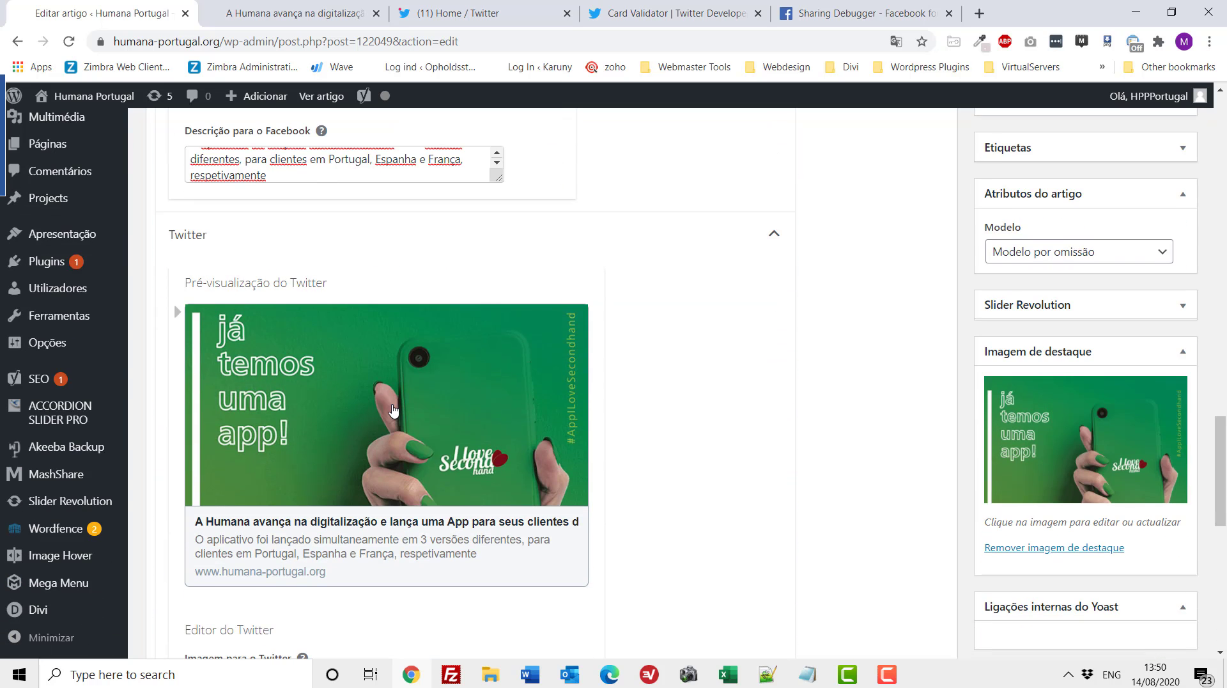
left_click(393, 409)
left_click(97, 296)
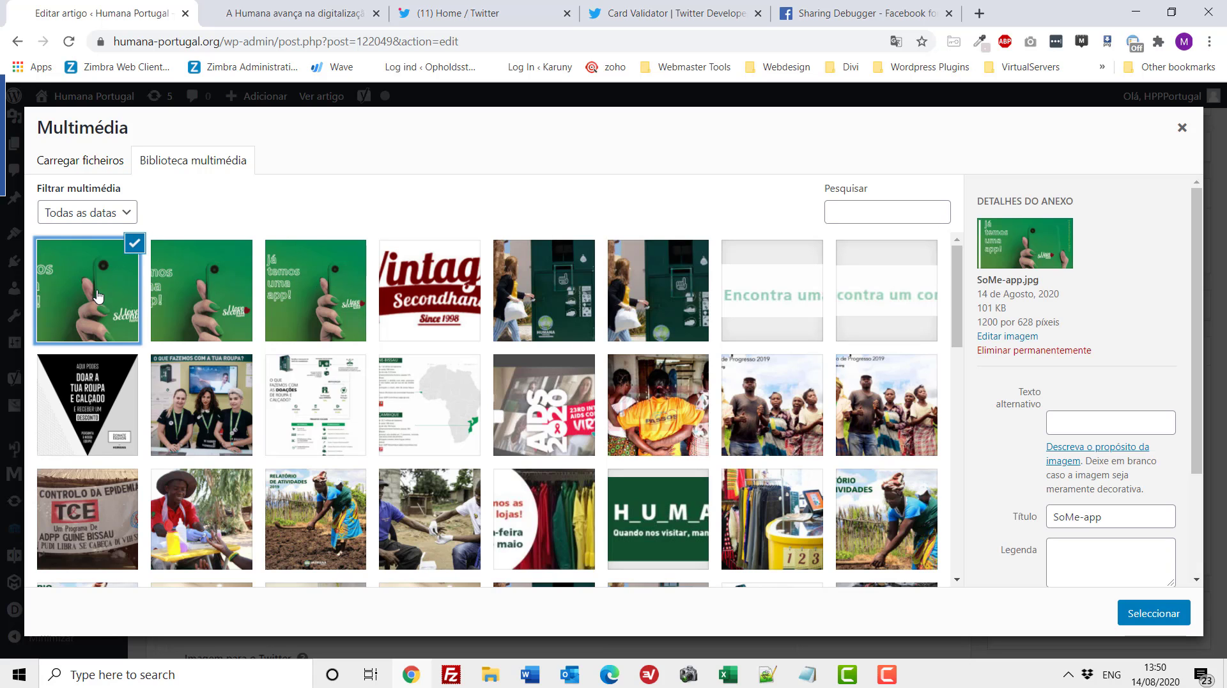
left_click(1138, 615)
scroll(575, 494, "down", 2)
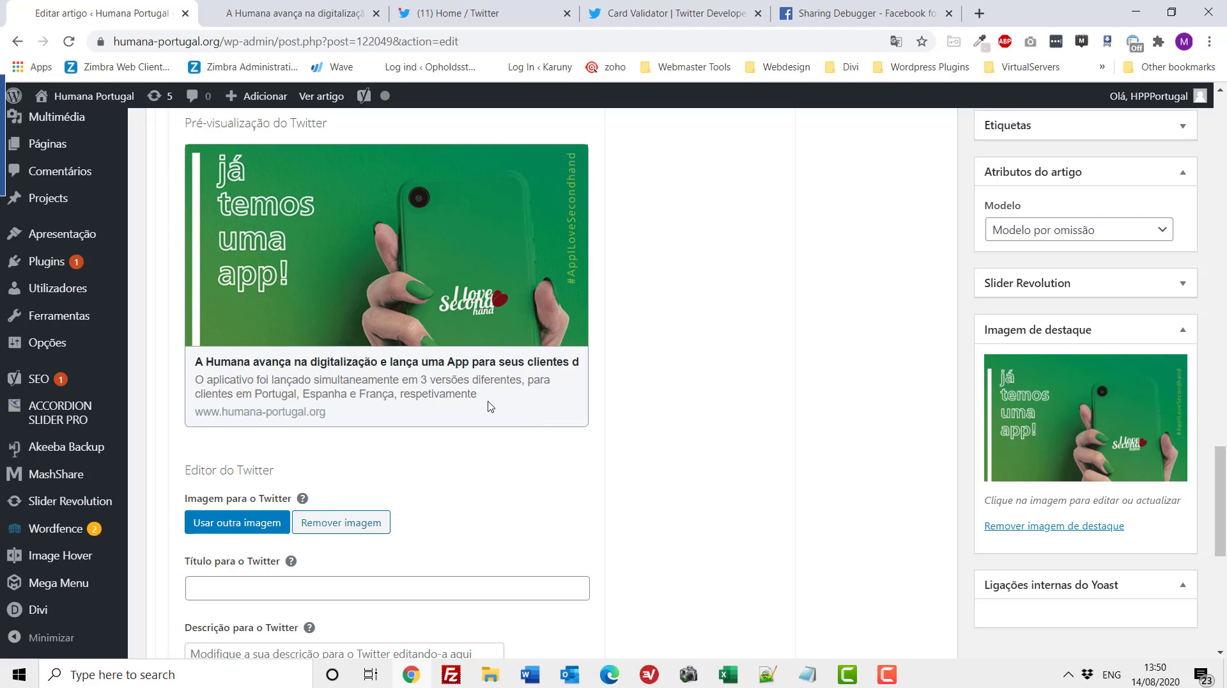
Look over the Twitter title and description fields and update the article with its social sharing settings.
scroll(490, 408, "down", 1)
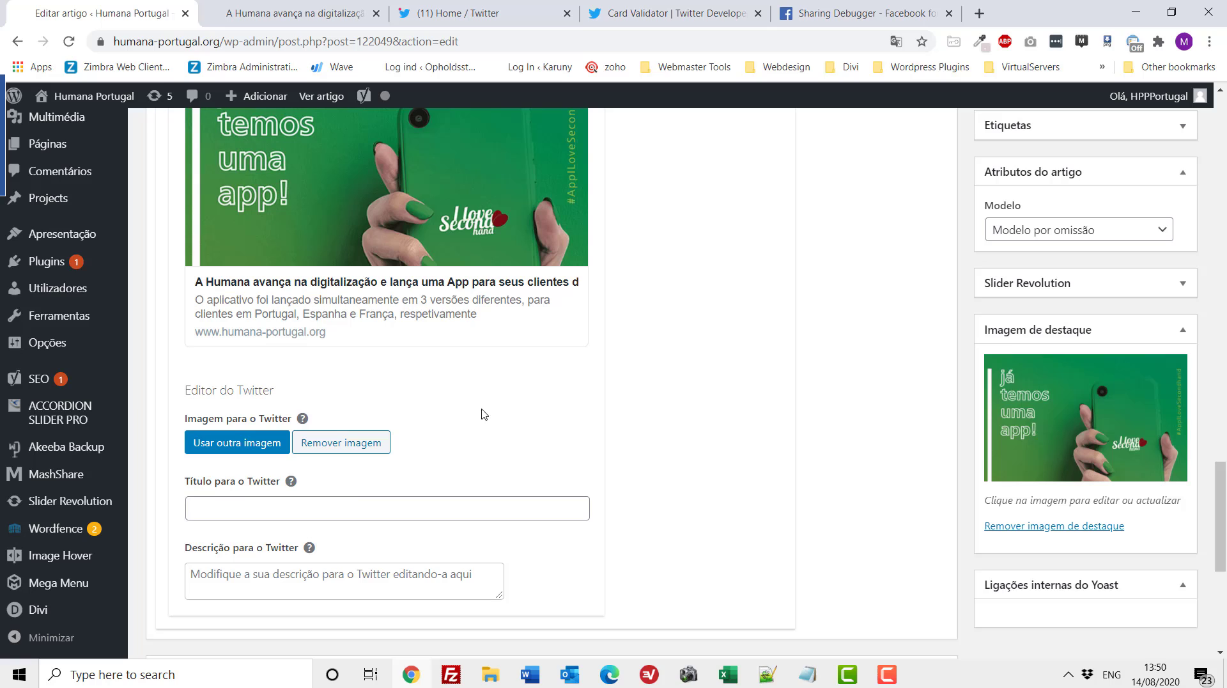
left_click(353, 505)
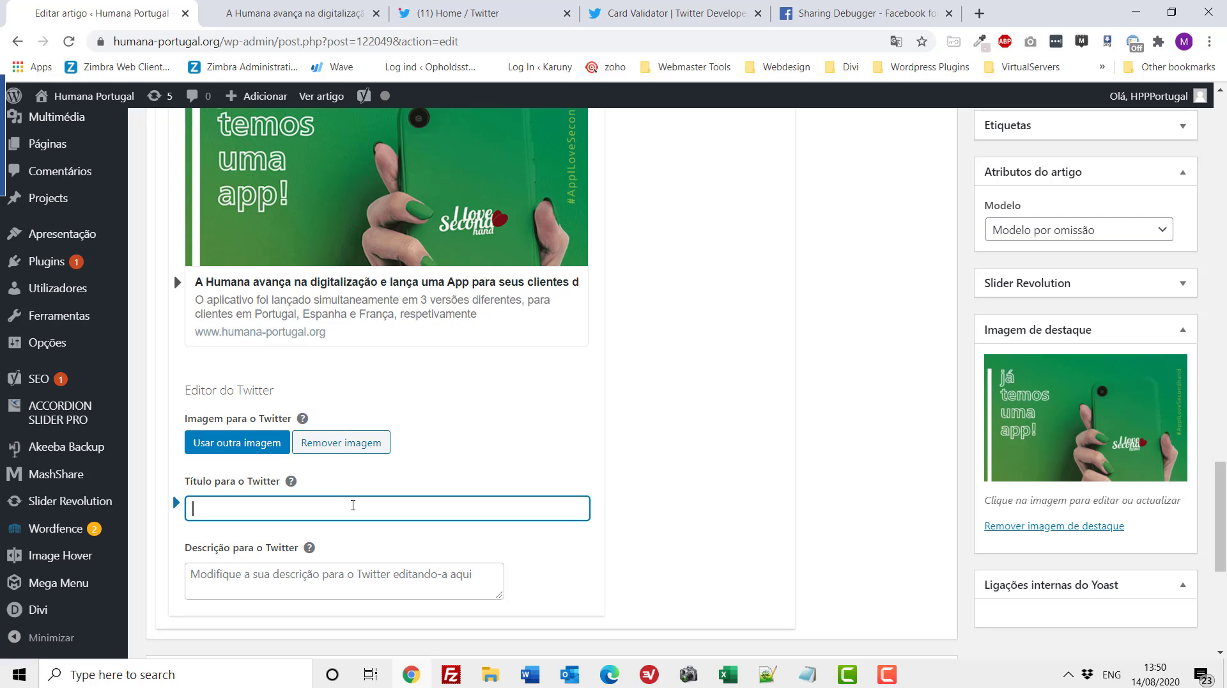
left_click(348, 581)
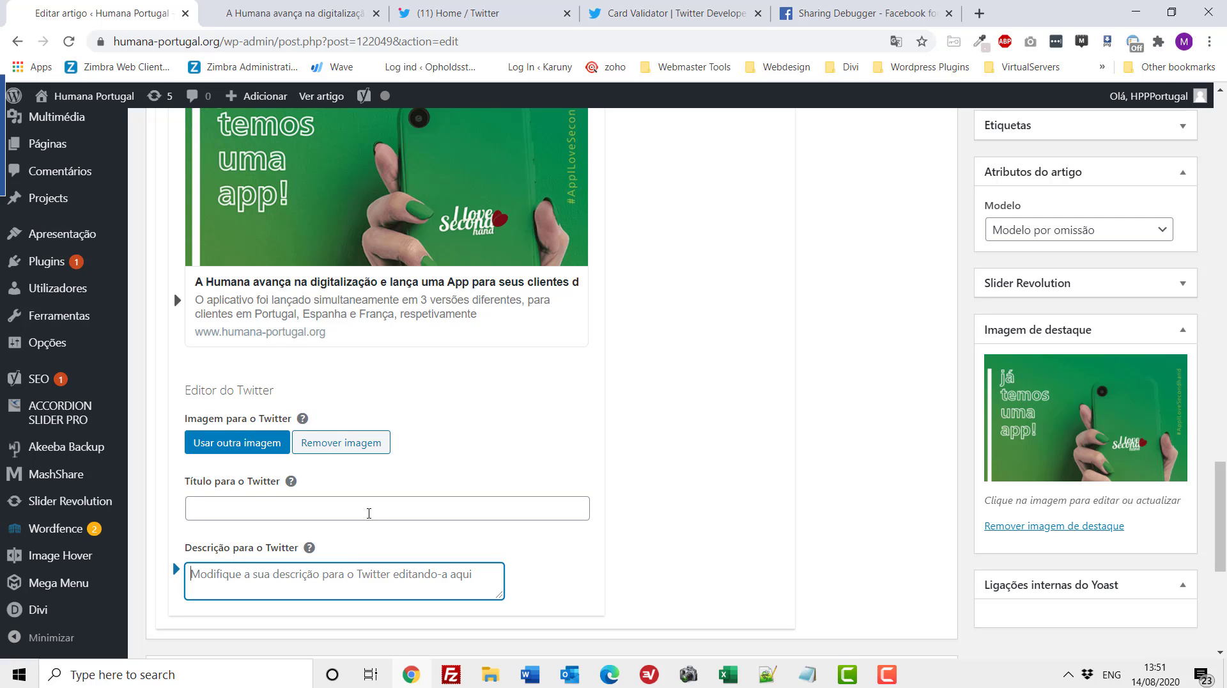
left_click(363, 502)
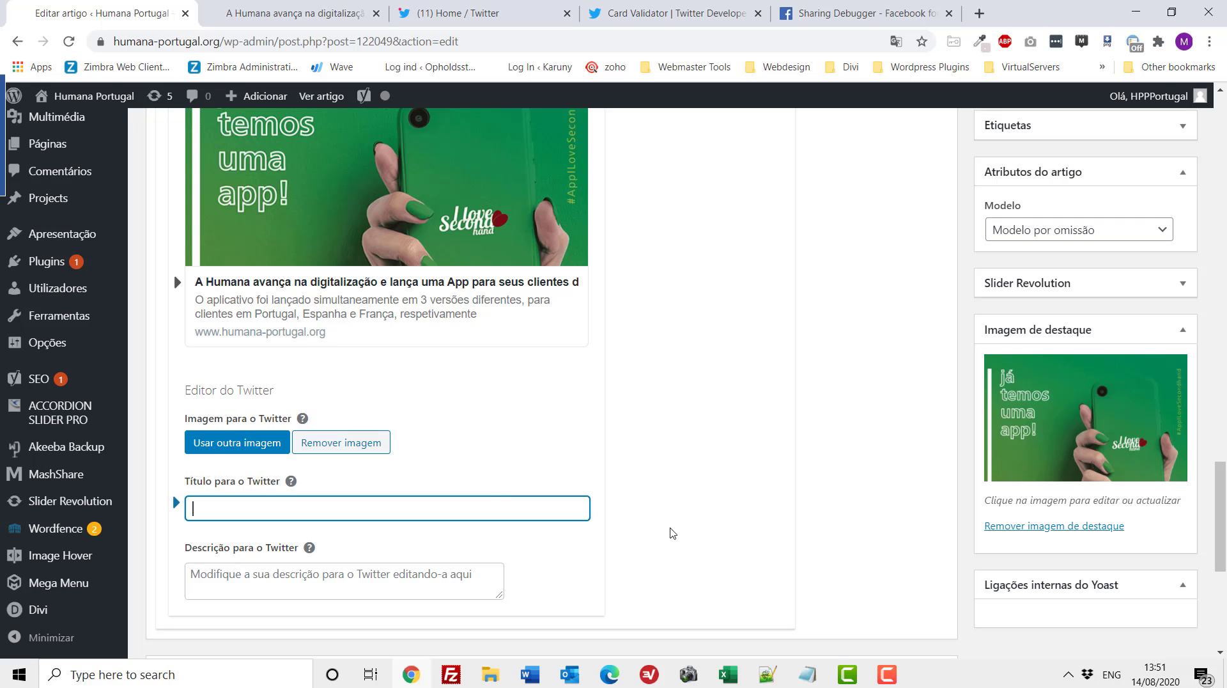
scroll(701, 545, "up", 5)
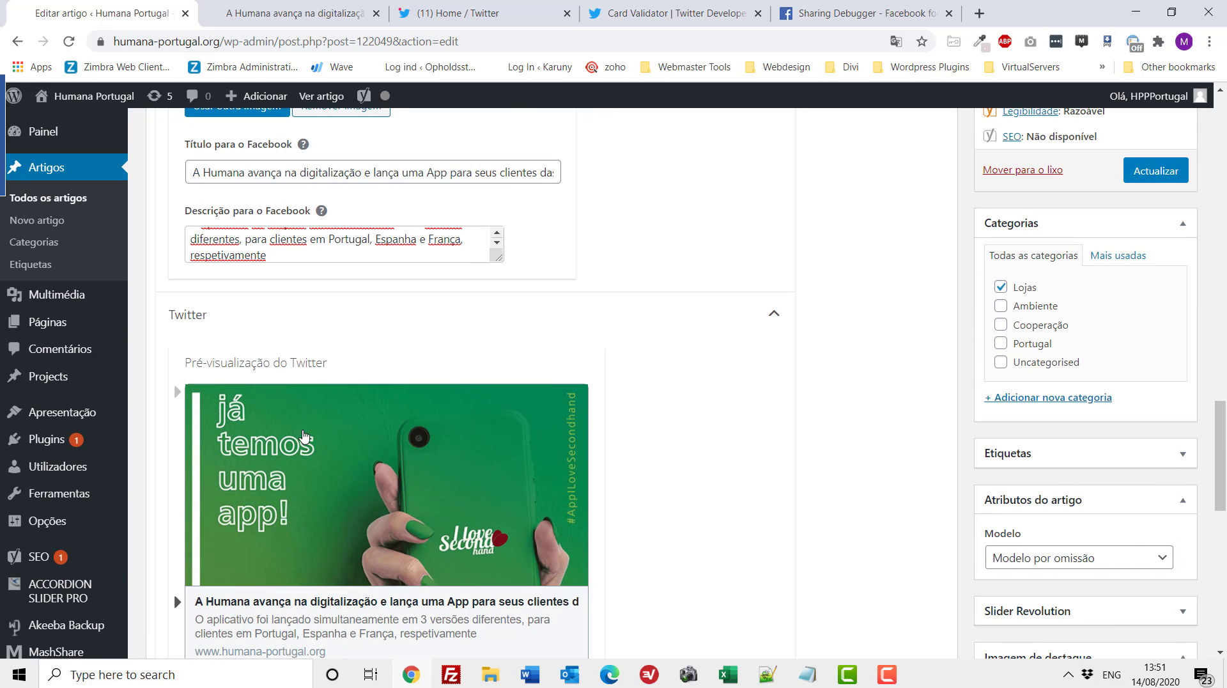
scroll(225, 198, "up", 7)
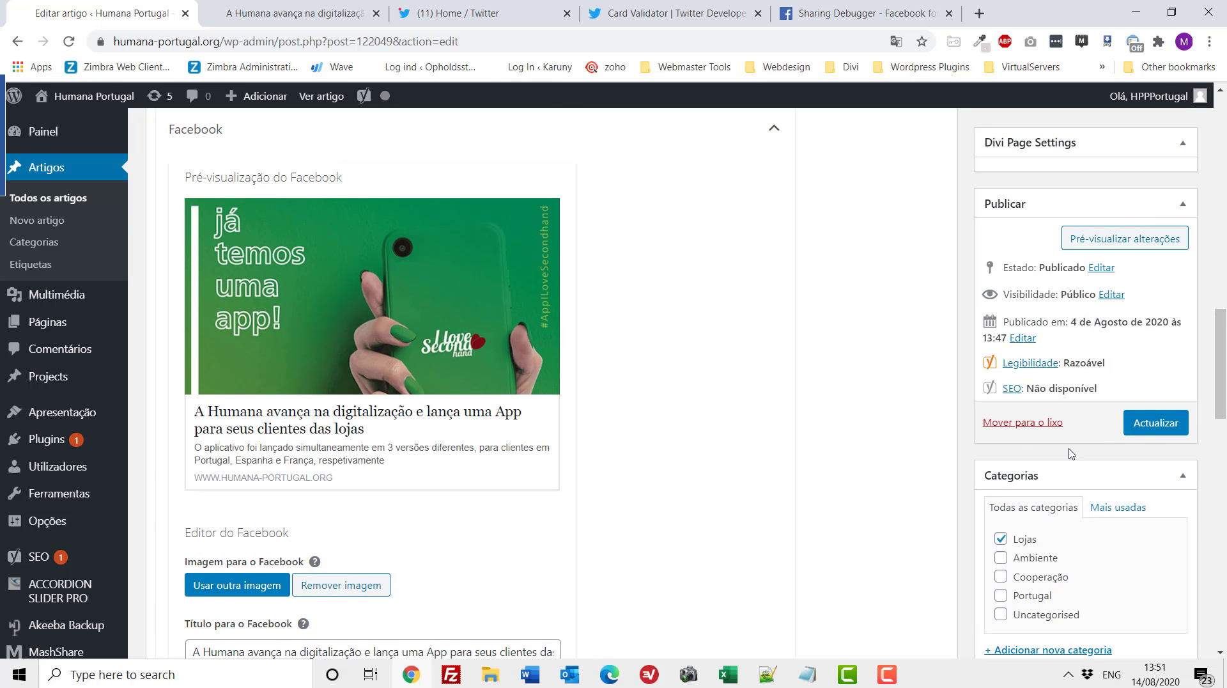
left_click(1149, 428)
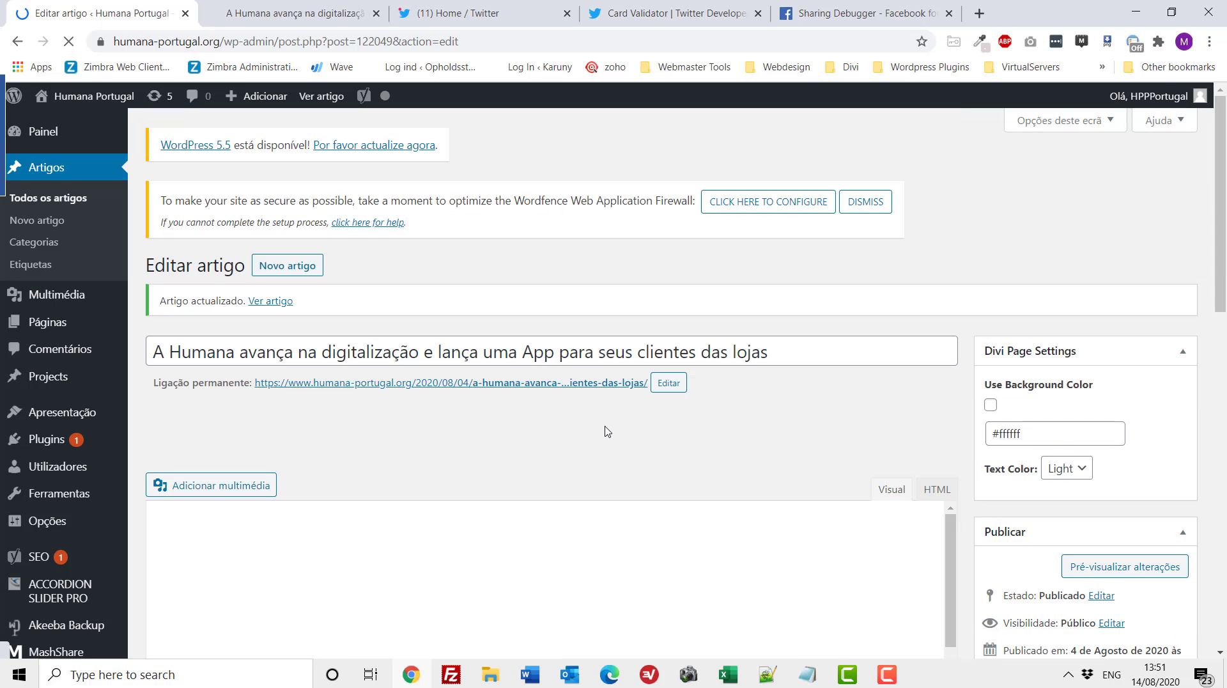
Reload the published article and preview its URL in the Twitter Card validator.
left_click(262, 12)
scroll(345, 293, "up", 5)
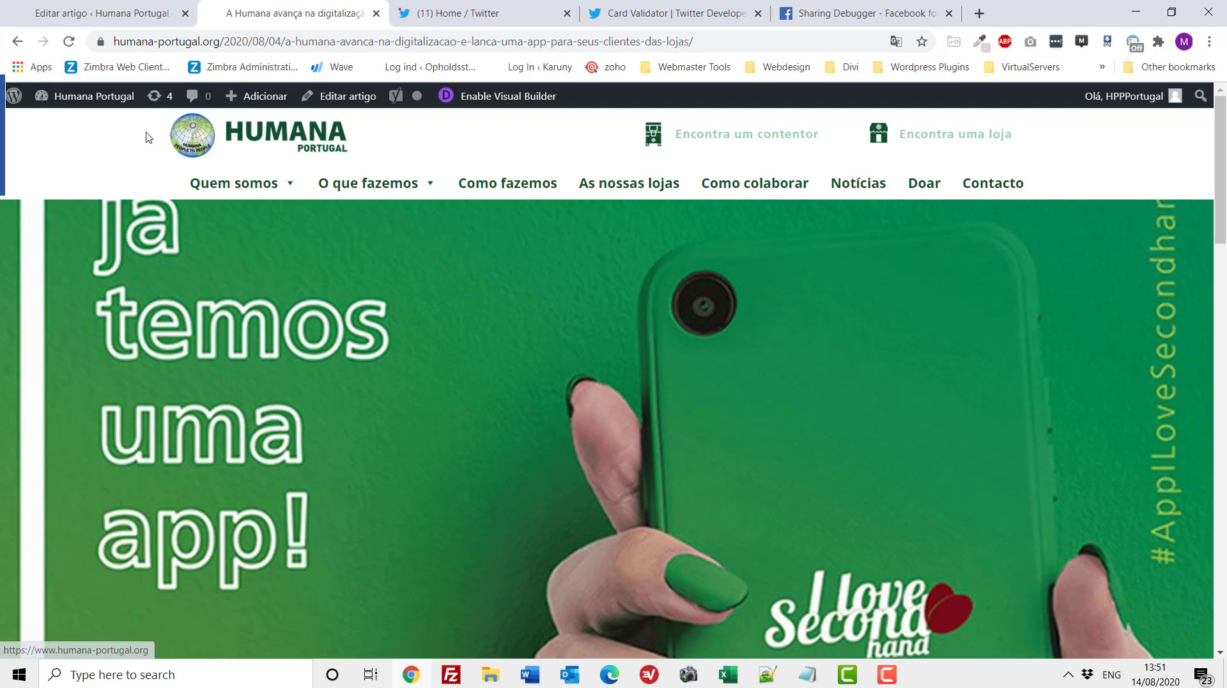
left_click(68, 42)
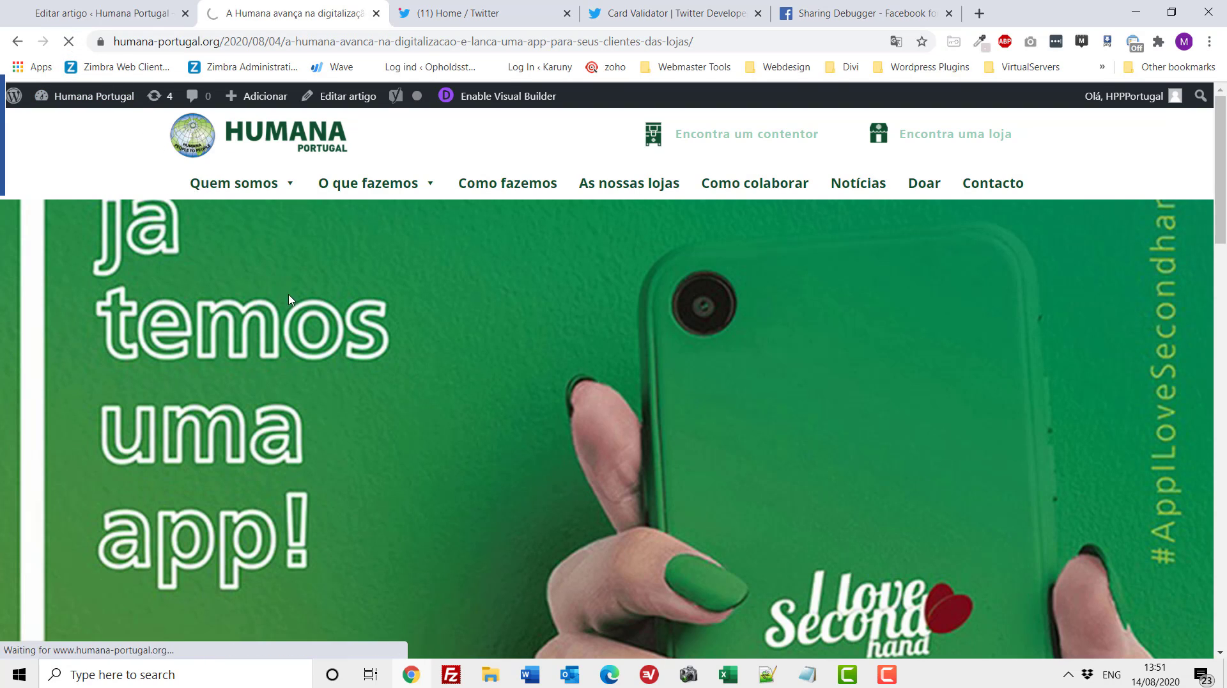
left_click(398, 42)
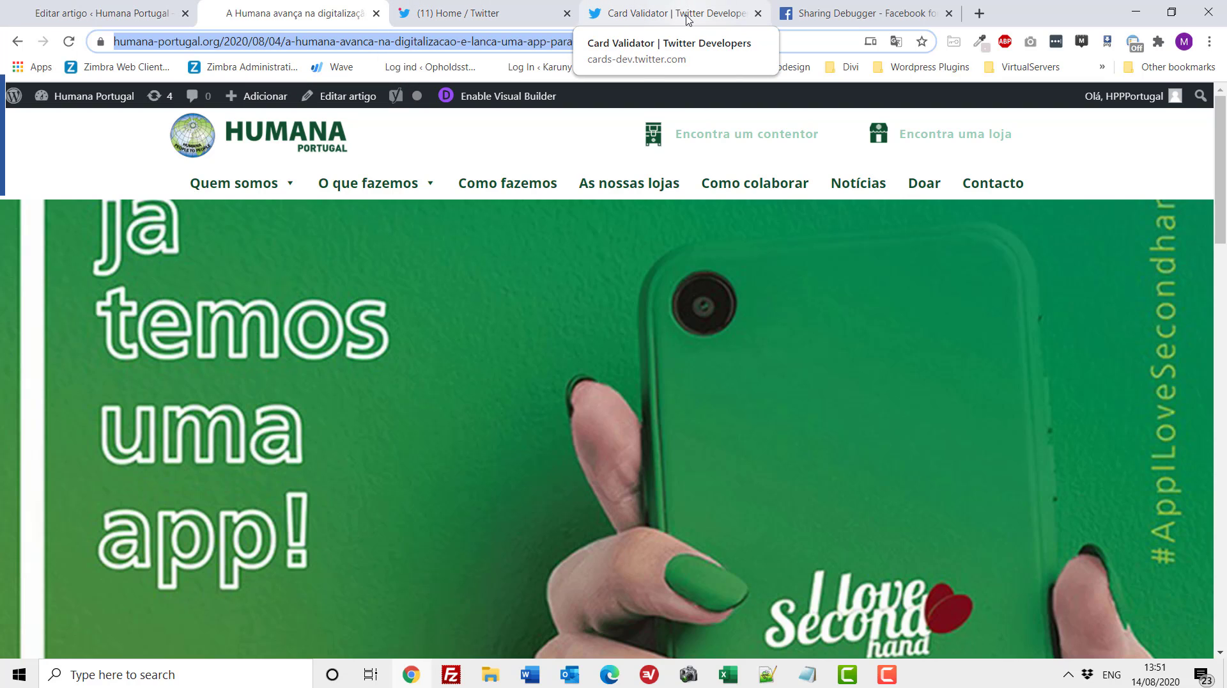
left_click(652, 17)
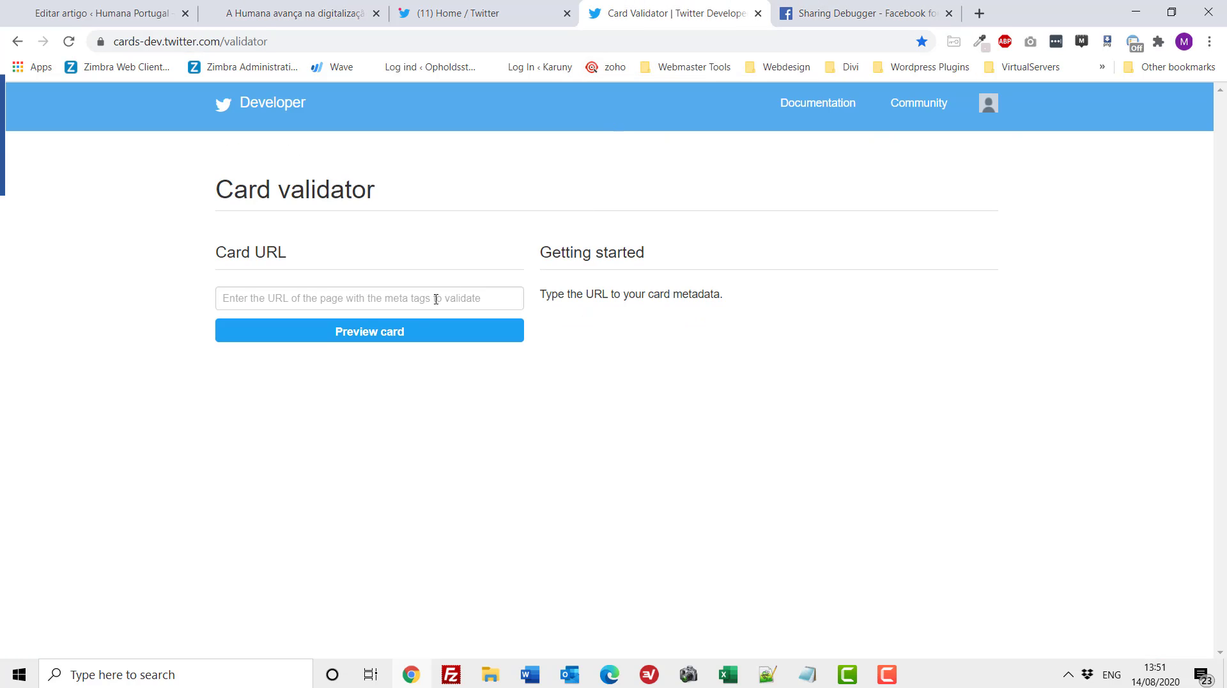
left_click(352, 298)
key("ctrl+v")
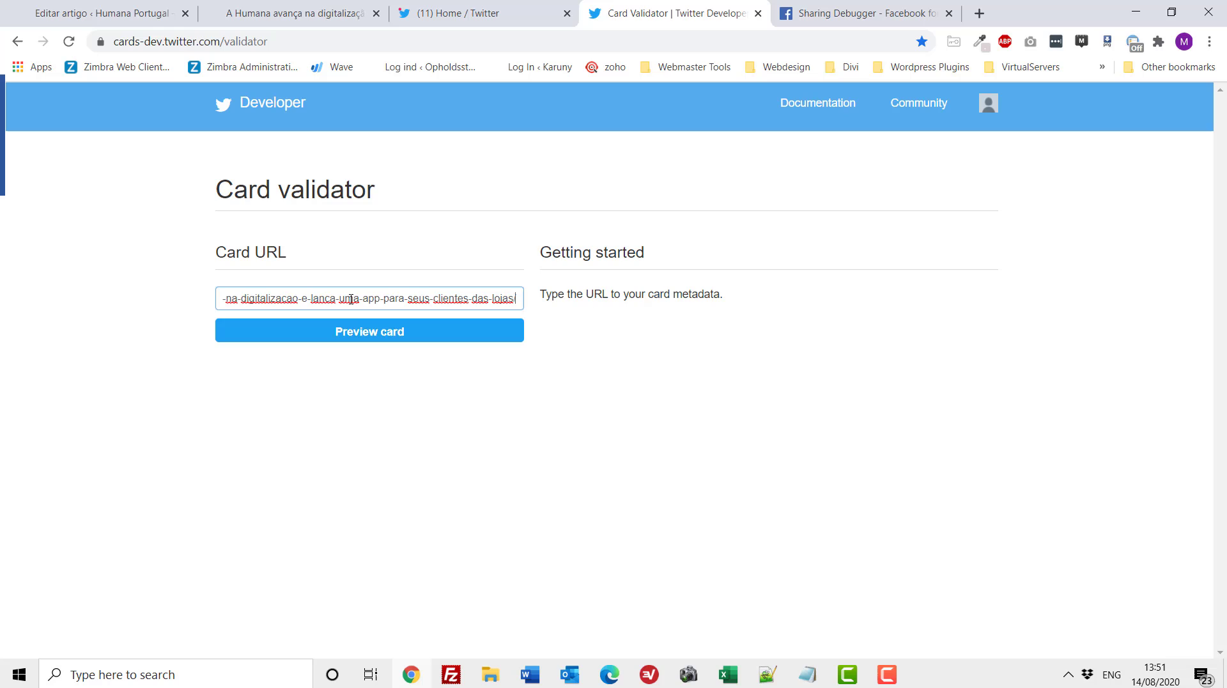
left_click(365, 337)
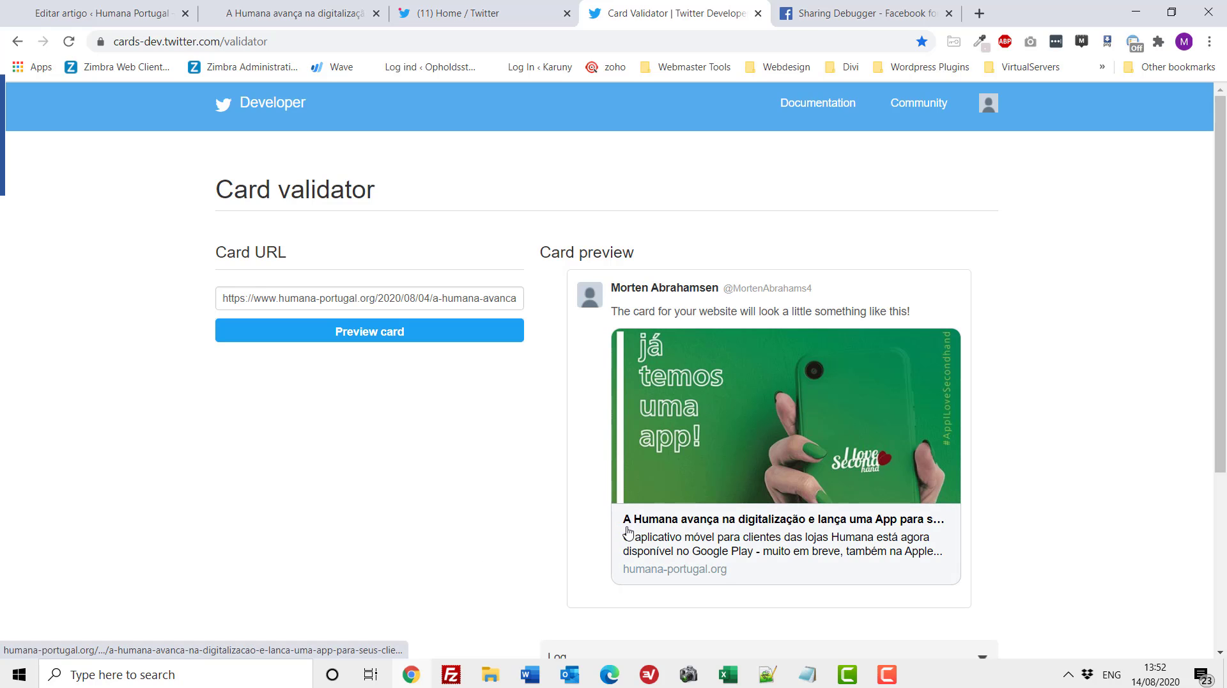
Expand the article's Twitter settings under Yoast's social networks section and compare the preview with the Card Validator's card.
left_click(71, 12)
scroll(341, 424, "down", 10)
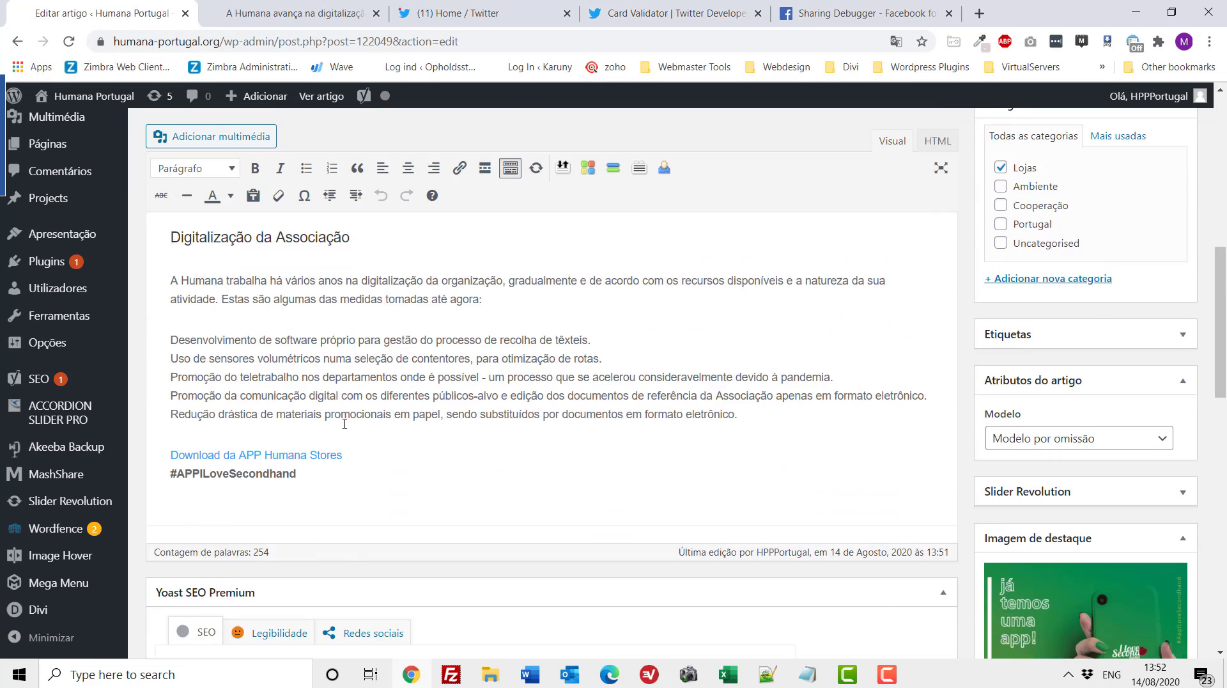
scroll(339, 420, "down", 4)
scroll(345, 409, "up", 4)
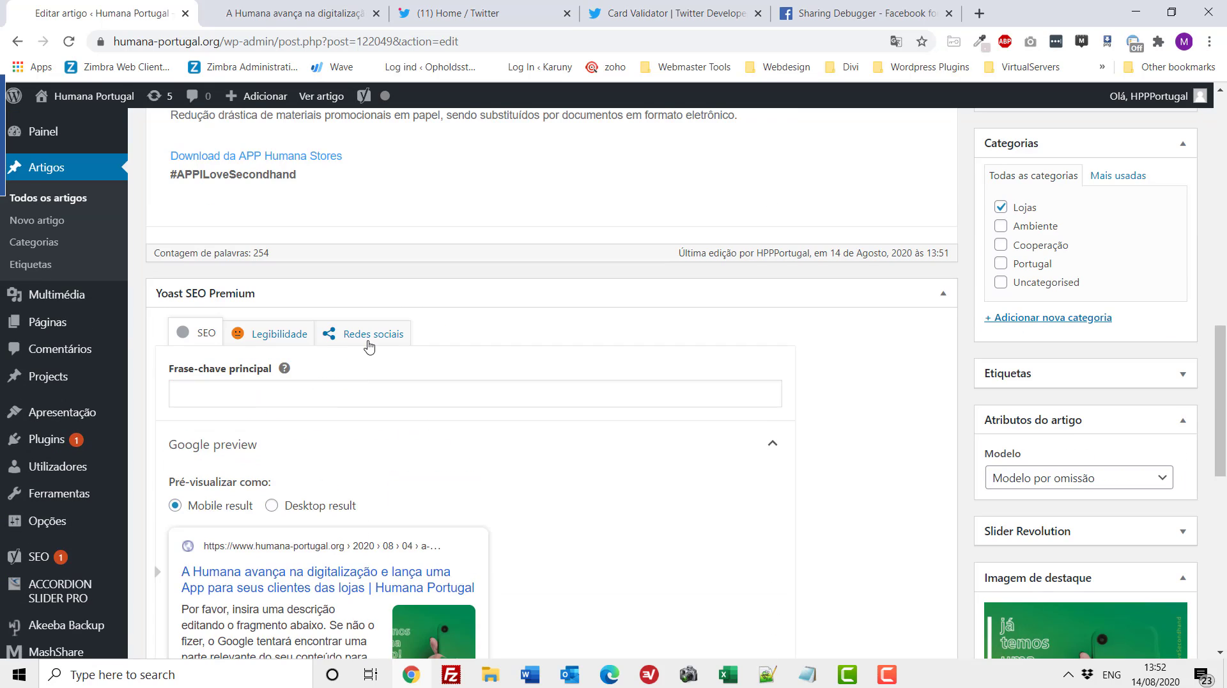
left_click(374, 335)
scroll(438, 471, "down", 4)
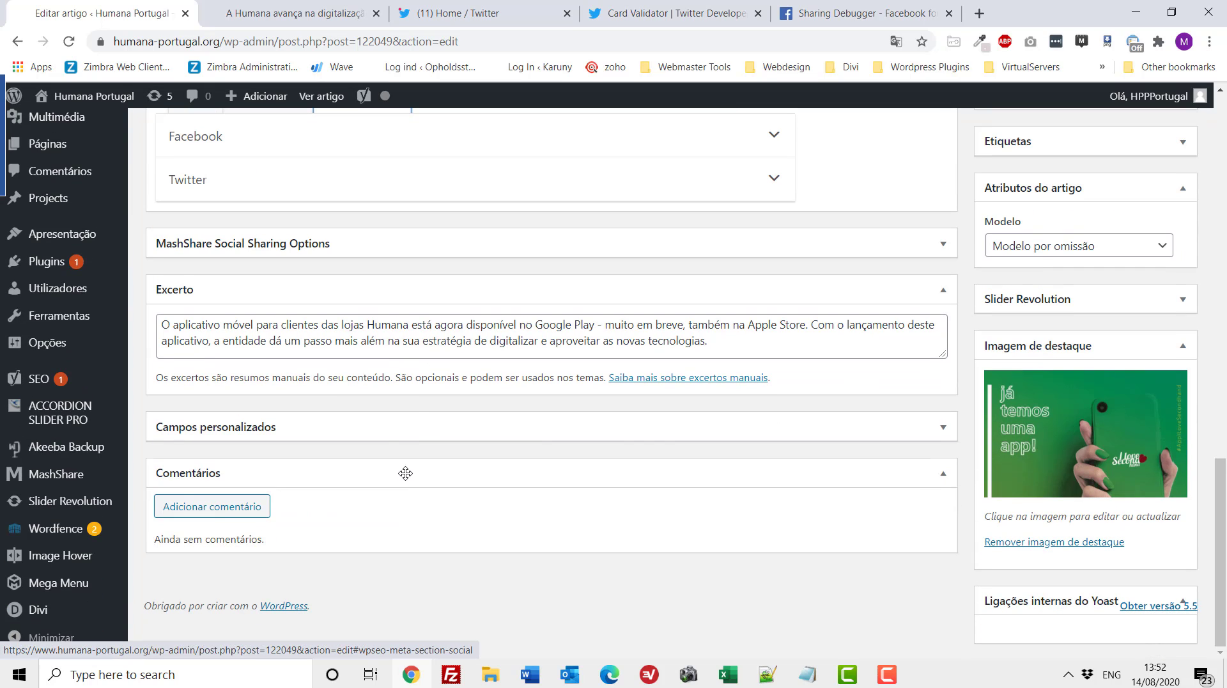
scroll(283, 344, "up", 3)
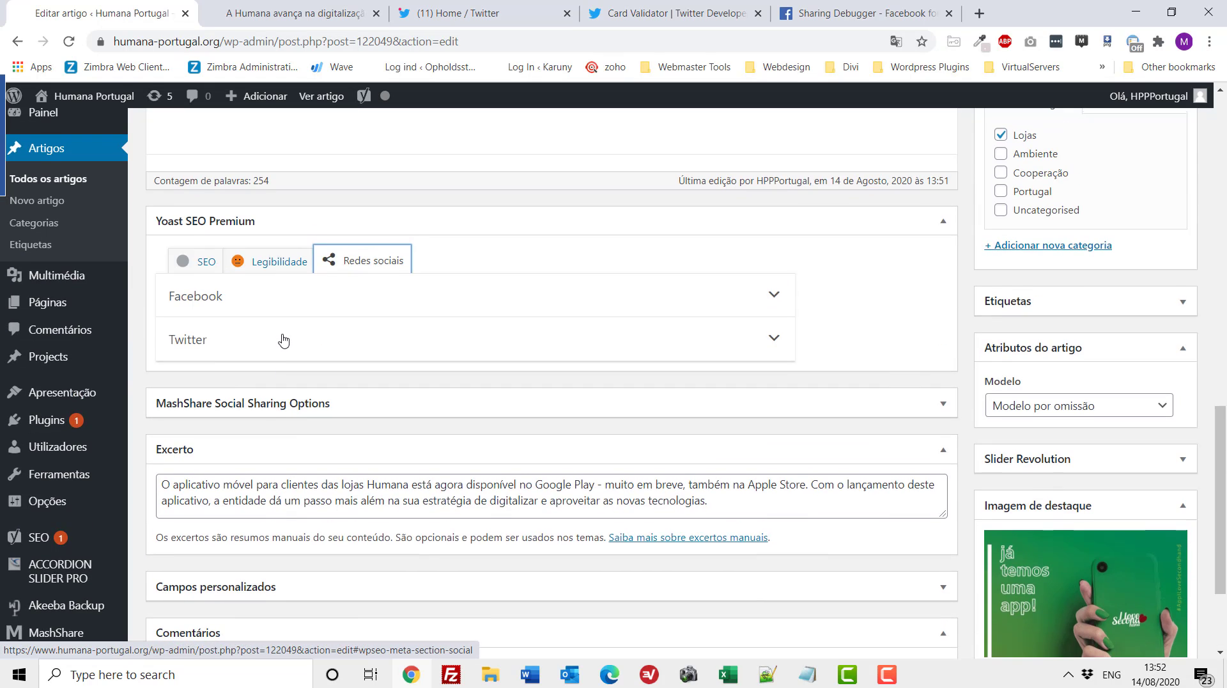
left_click(284, 343)
scroll(316, 397, "down", 3)
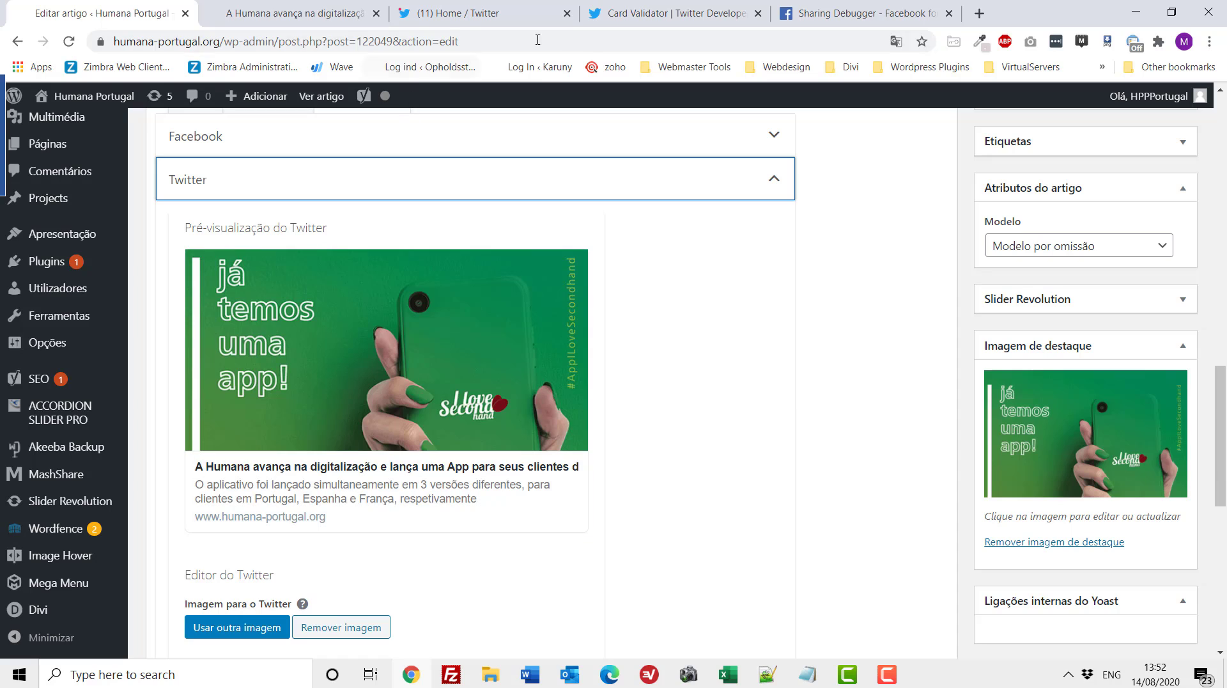
left_click(627, 22)
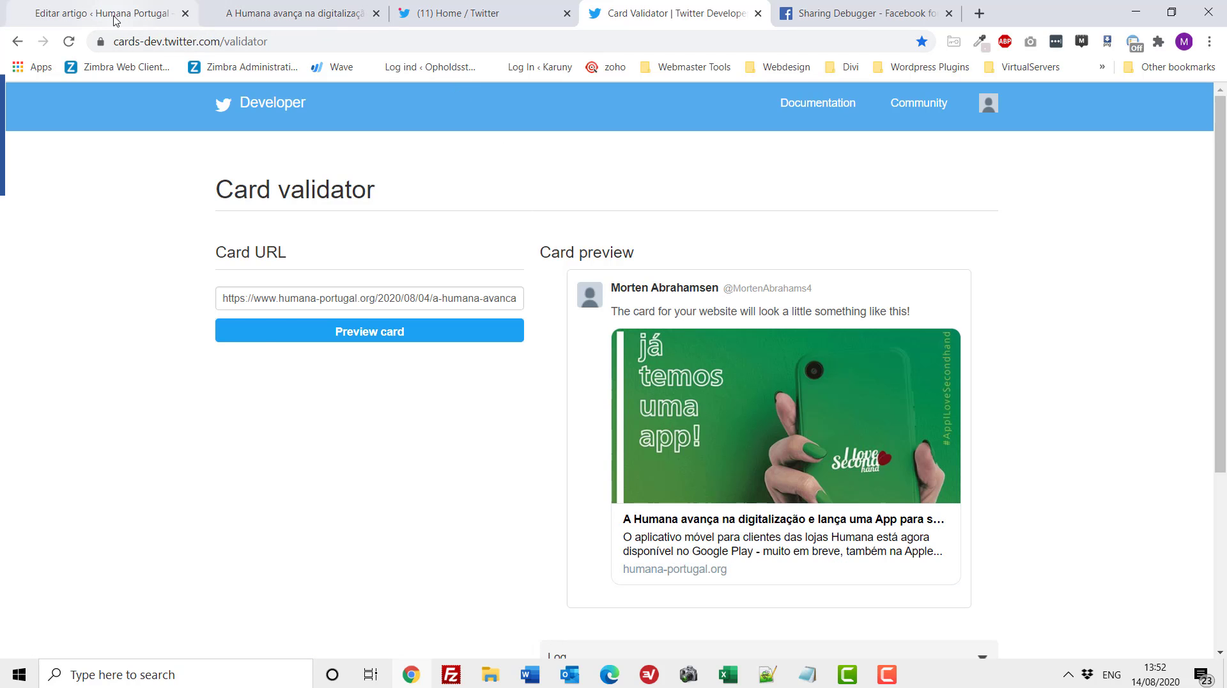
left_click(133, 18)
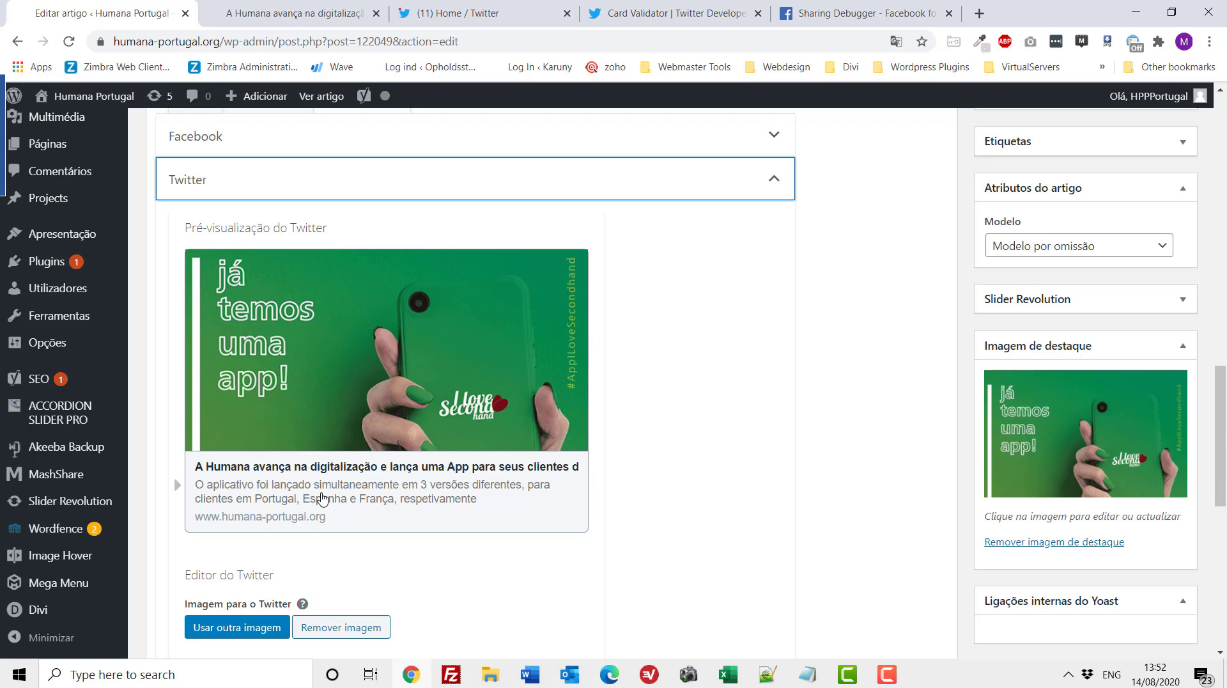
scroll(335, 614, "down", 3)
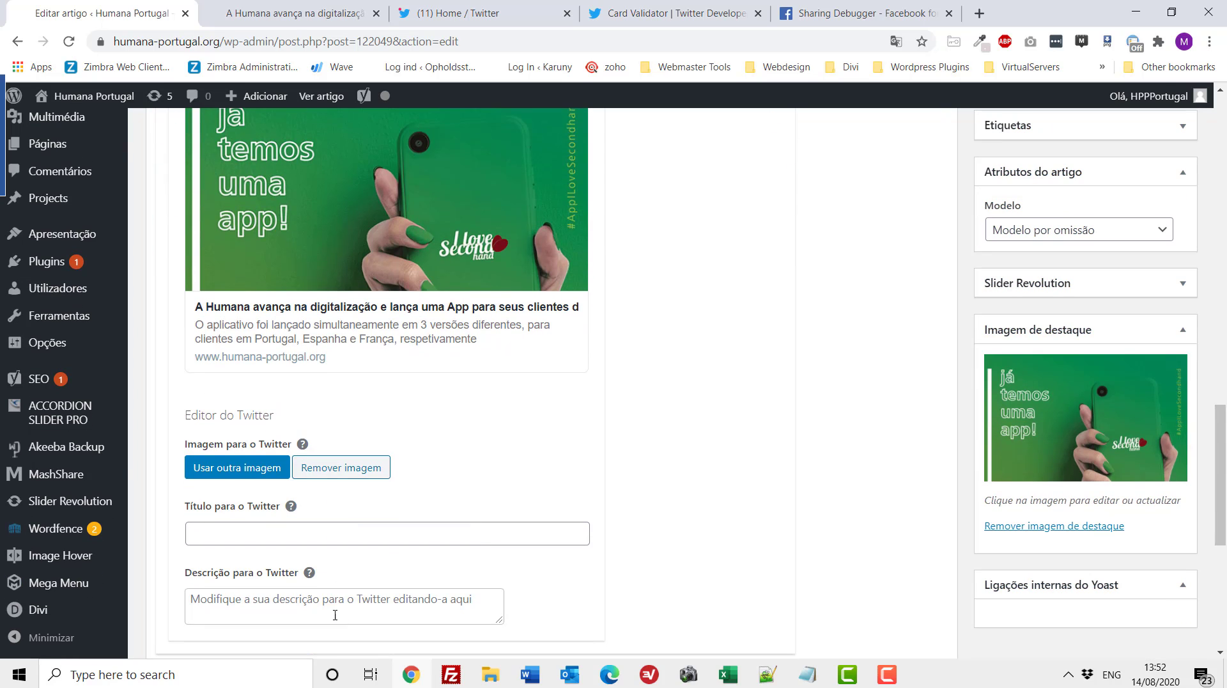
left_click(328, 607)
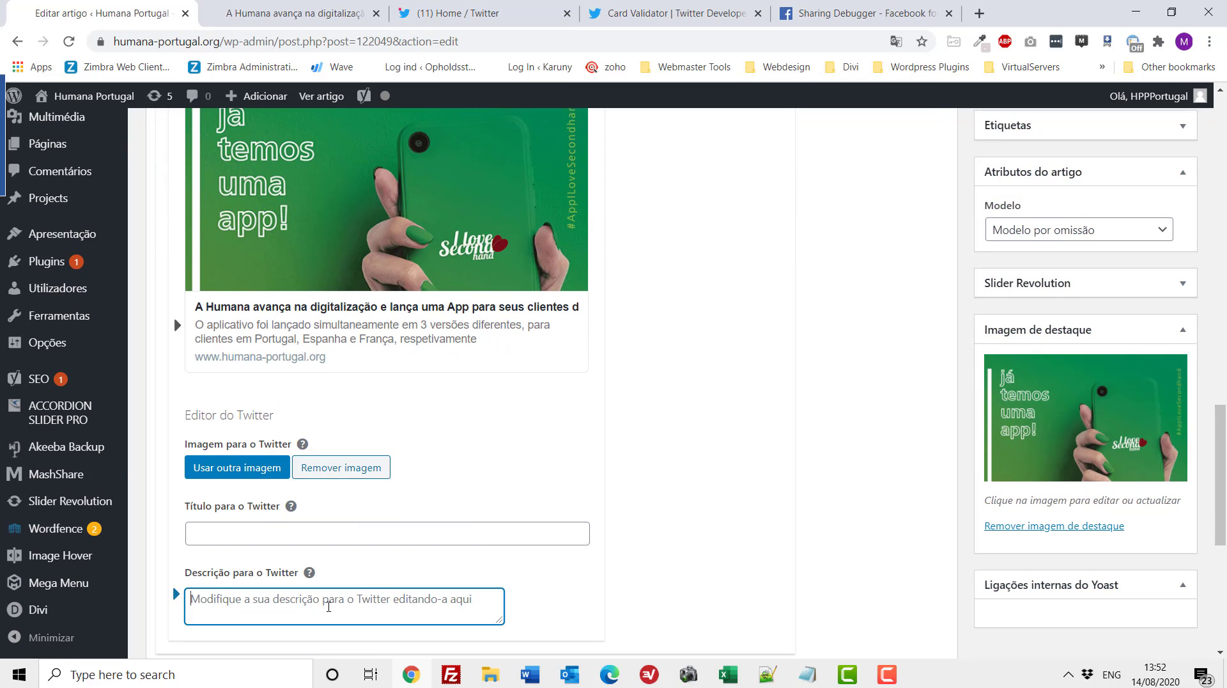
type("https://www.humana-portugal.org/2020/08/04/a-humana-avanca-na-digitalizacao-e-lanca-uma-app-para-seus-clientes-das-lojas/")
left_click_drag(321, 622, 148, 576)
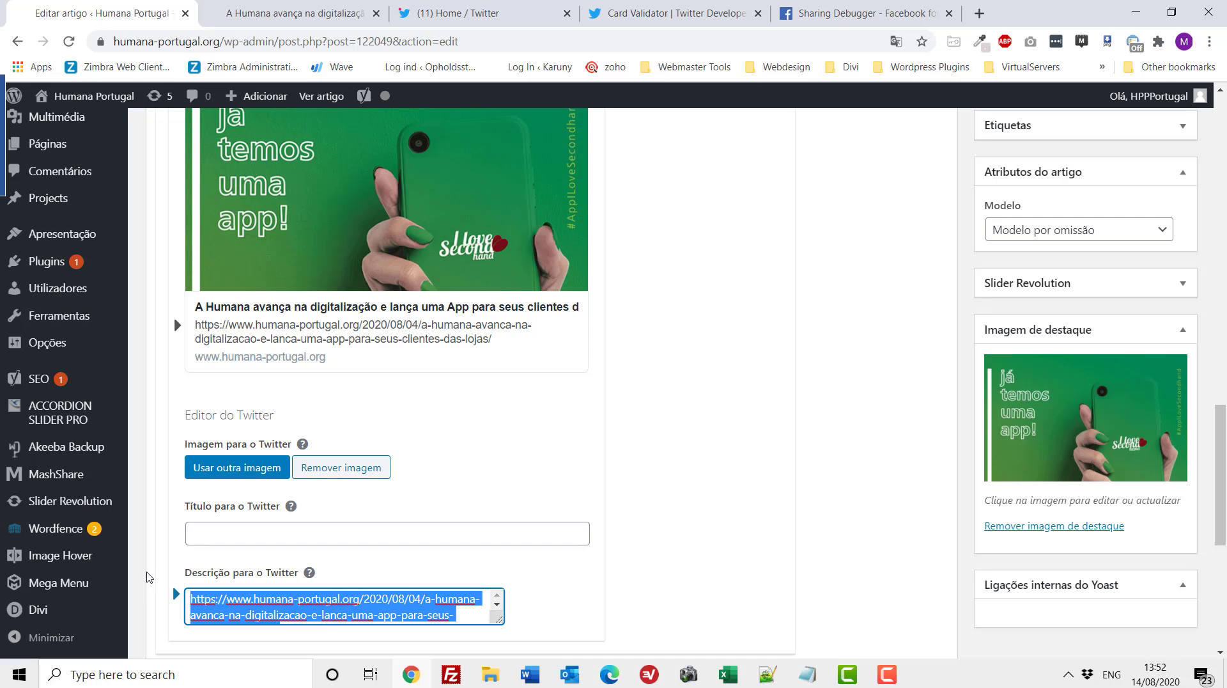
key("BackSpace")
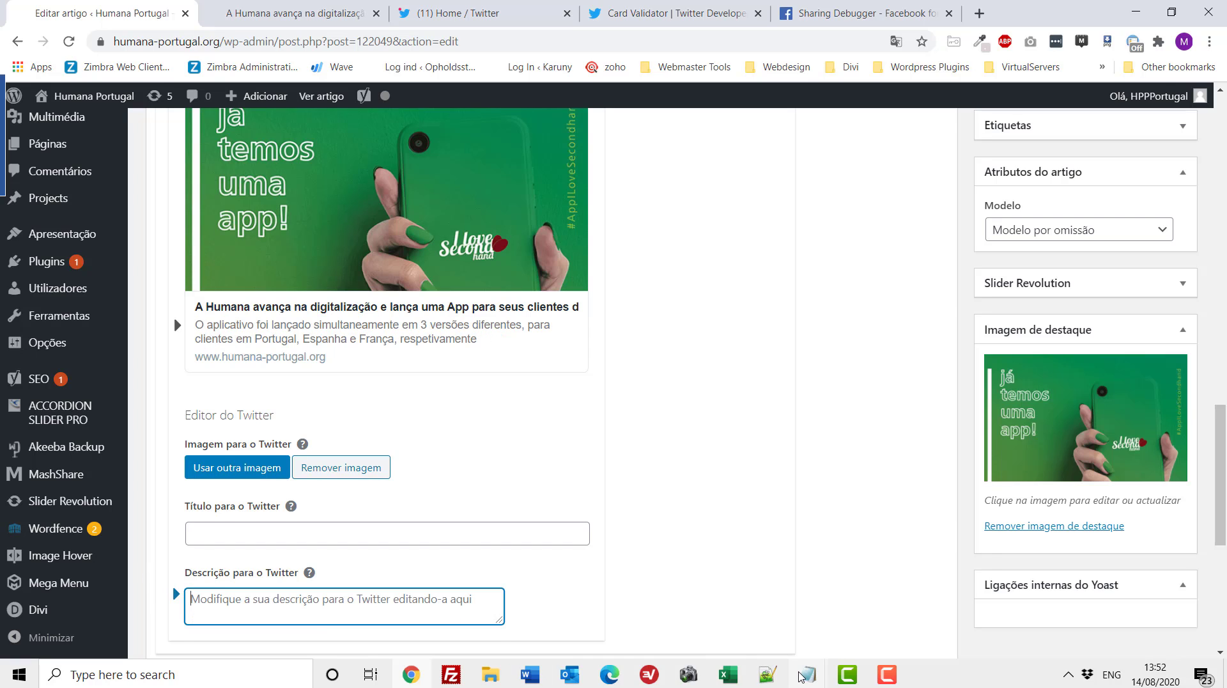
Copy the line "Download da APP Humana Stores" from the unsaved app file in Notepad and set it as the Twitter description.
mouse_move(800, 676)
mouse_move(815, 607)
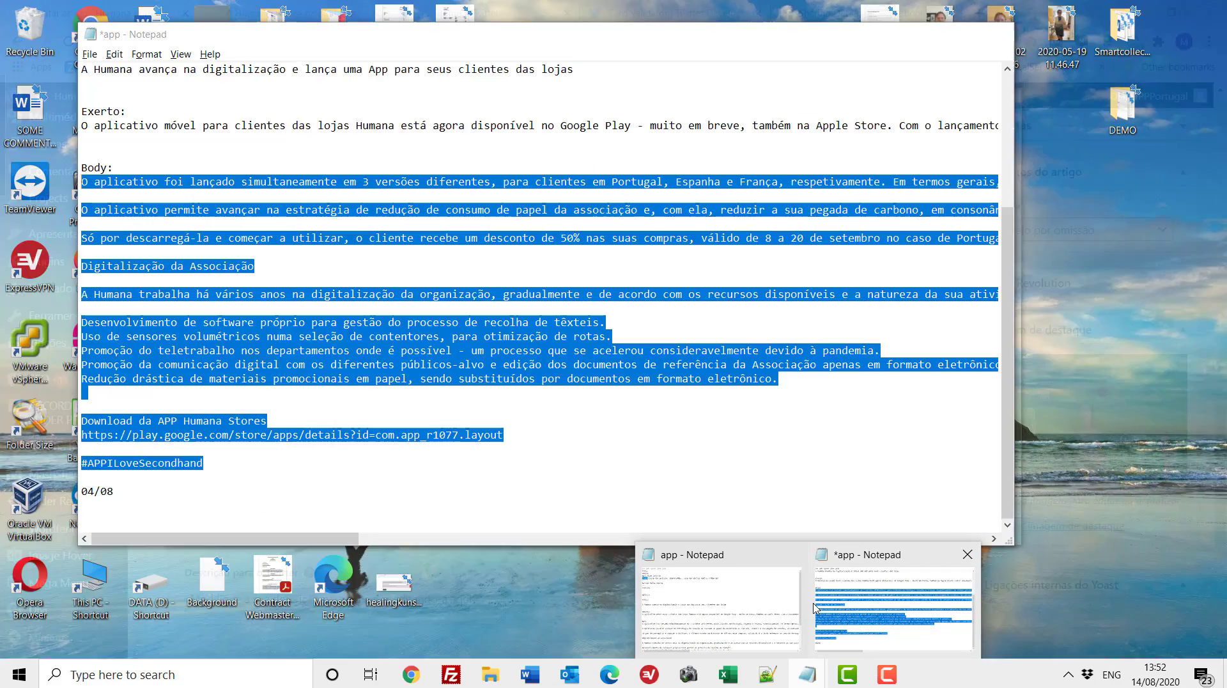
left_click(892, 608)
key("Right")
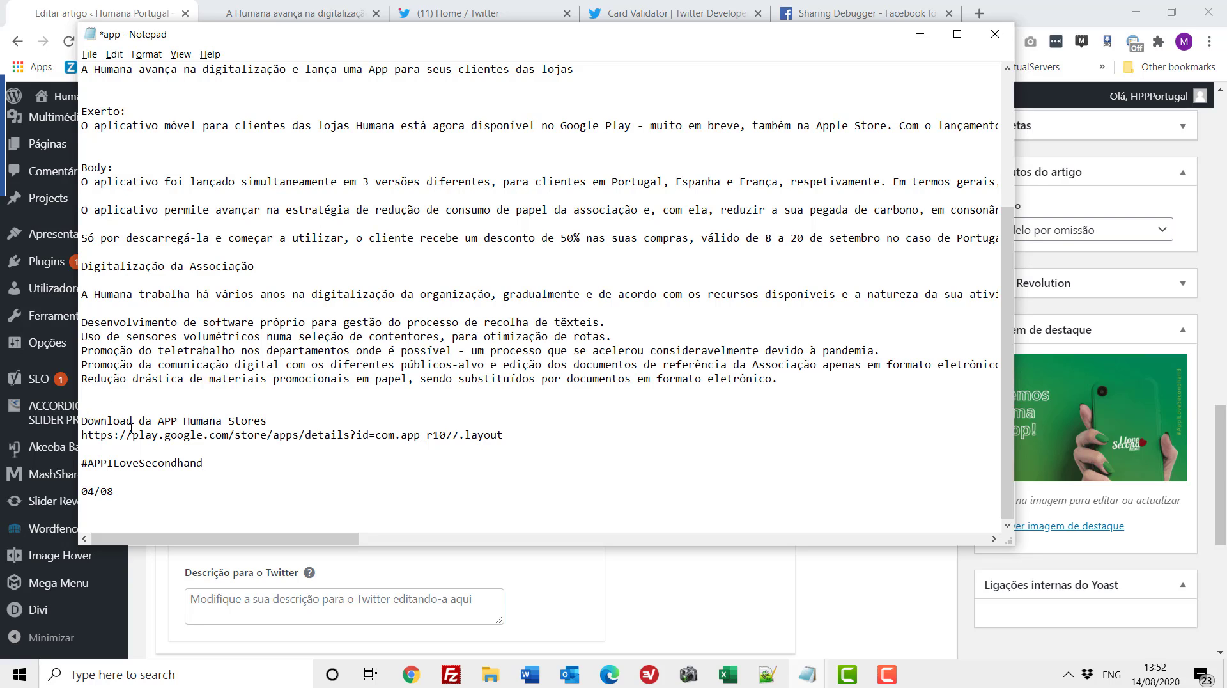
left_click_drag(269, 420, 83, 427)
key("ctrl+c")
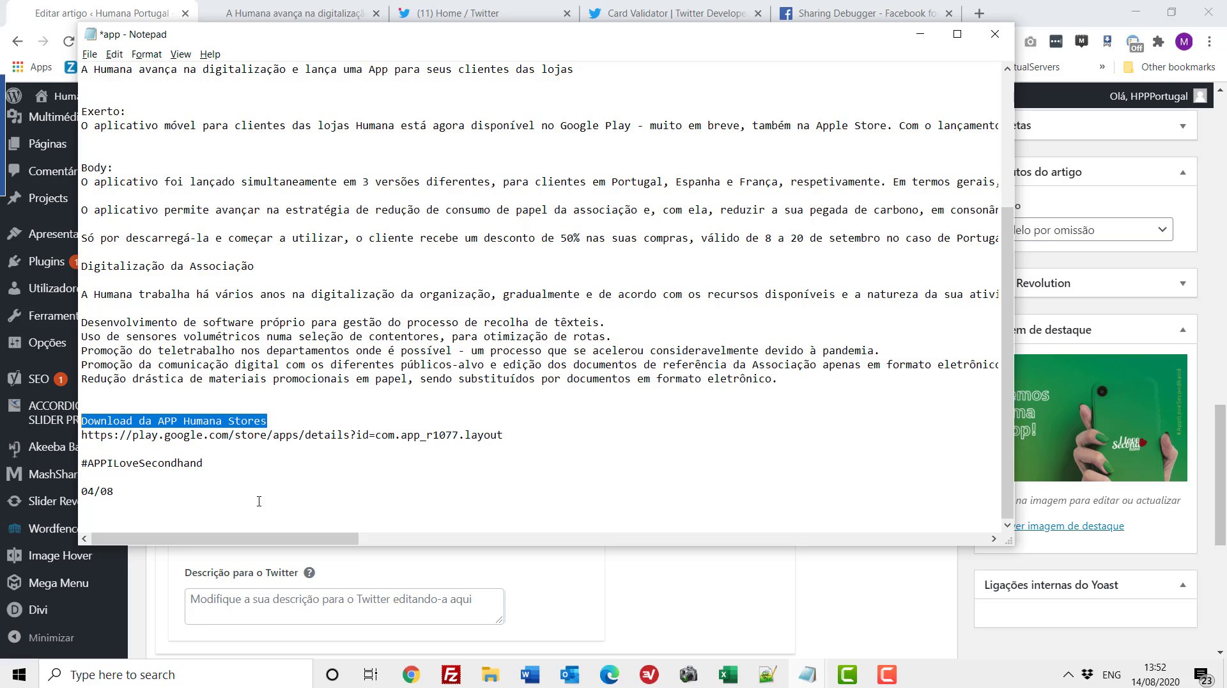
left_click(921, 35)
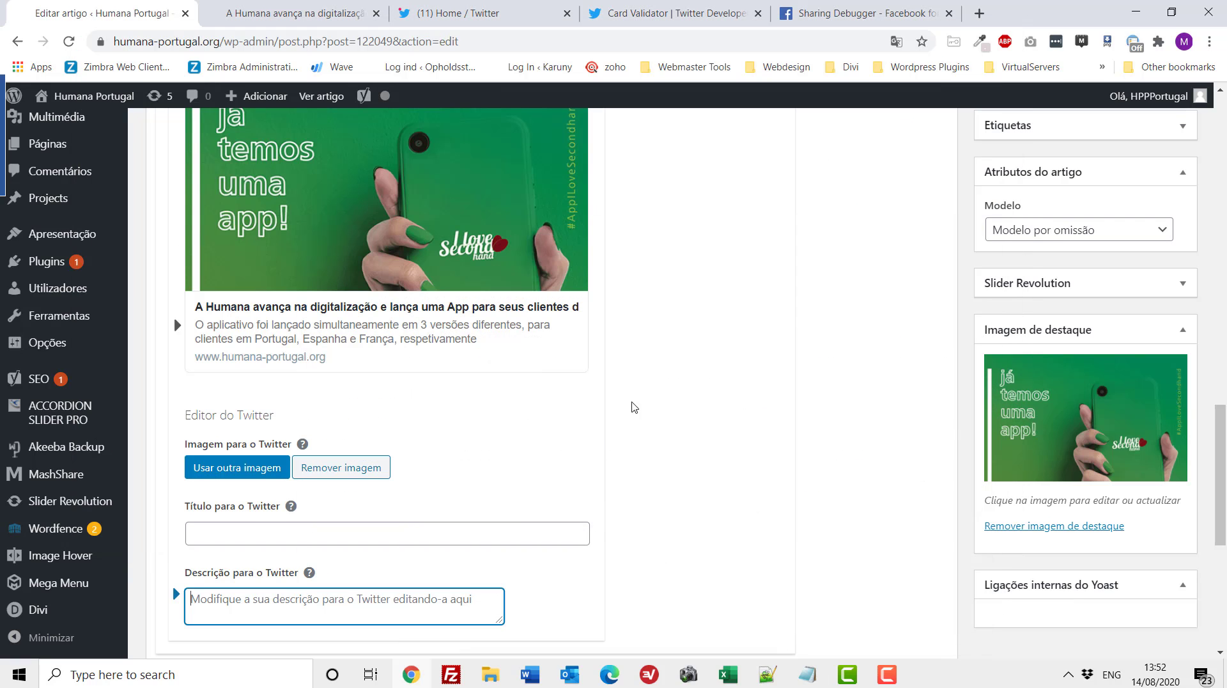
key("ctrl+v")
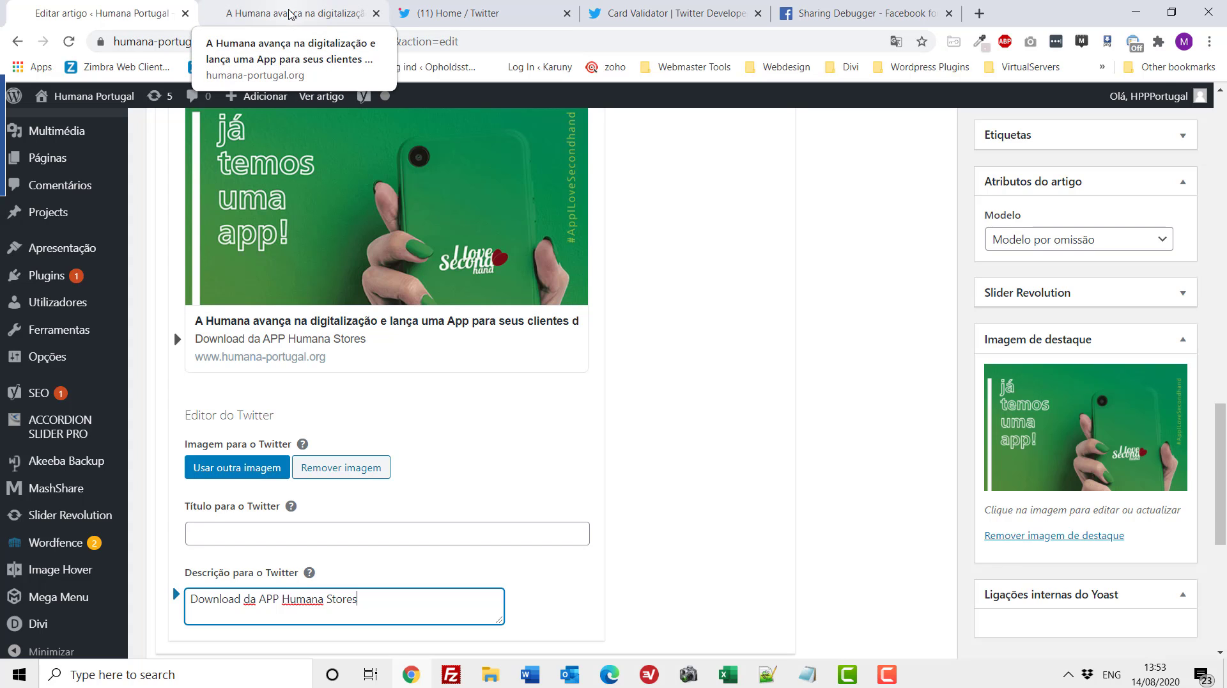
Set the Twitter title to "A Humana avança na digitalização e lança uma App para seus clientes das lojas", copied from the published article's headline.
left_click(291, 14)
scroll(345, 471, "down", 5)
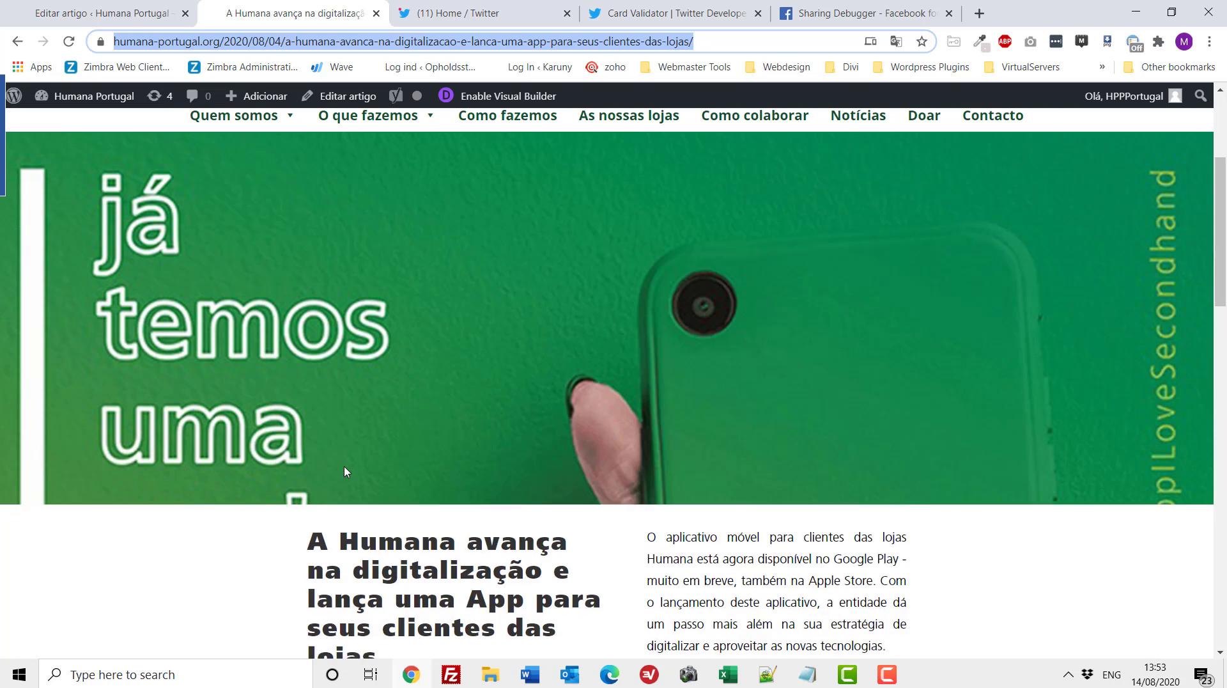
left_click_drag(309, 382, 405, 491)
key("ctrl+c")
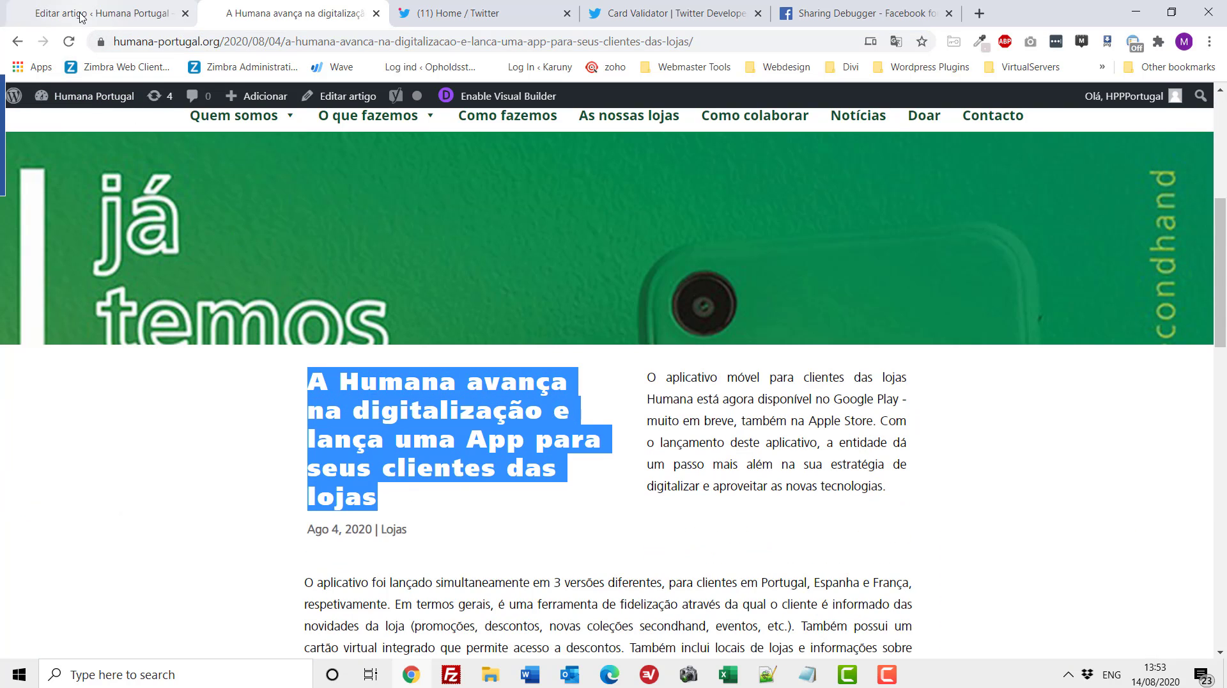
left_click(102, 13)
left_click(296, 535)
key("ctrl+v")
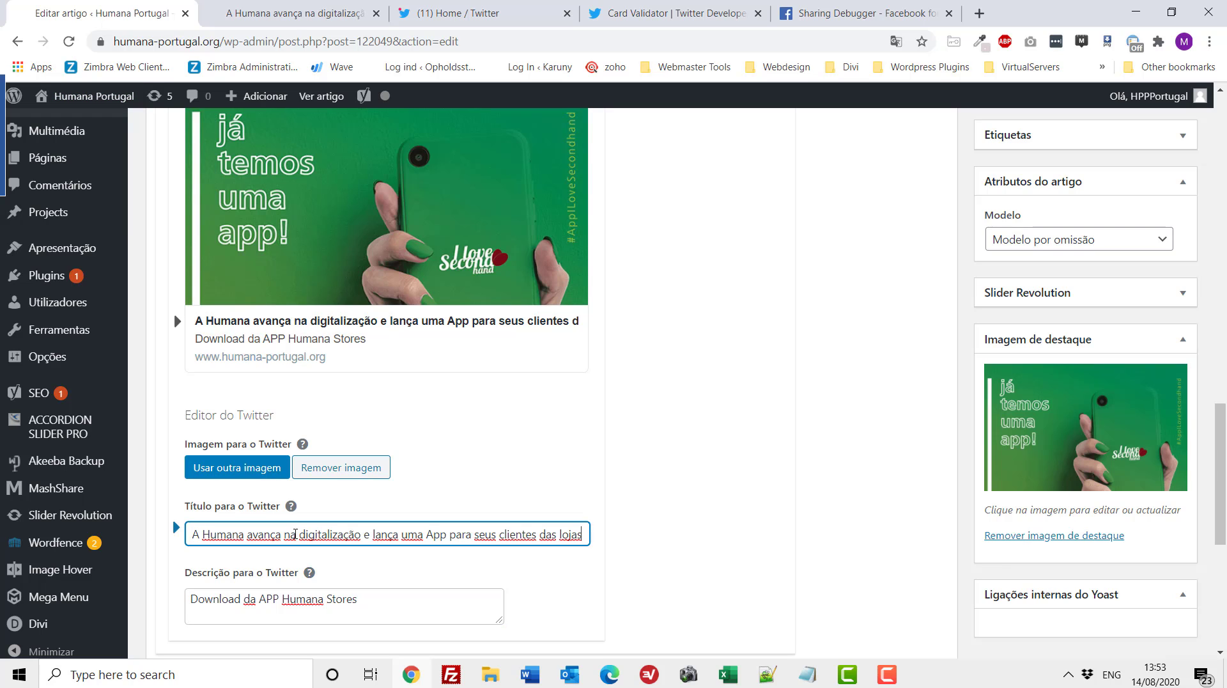
Update the article and preview its card again in the Twitter Card Validator.
scroll(976, 393, "up", 5)
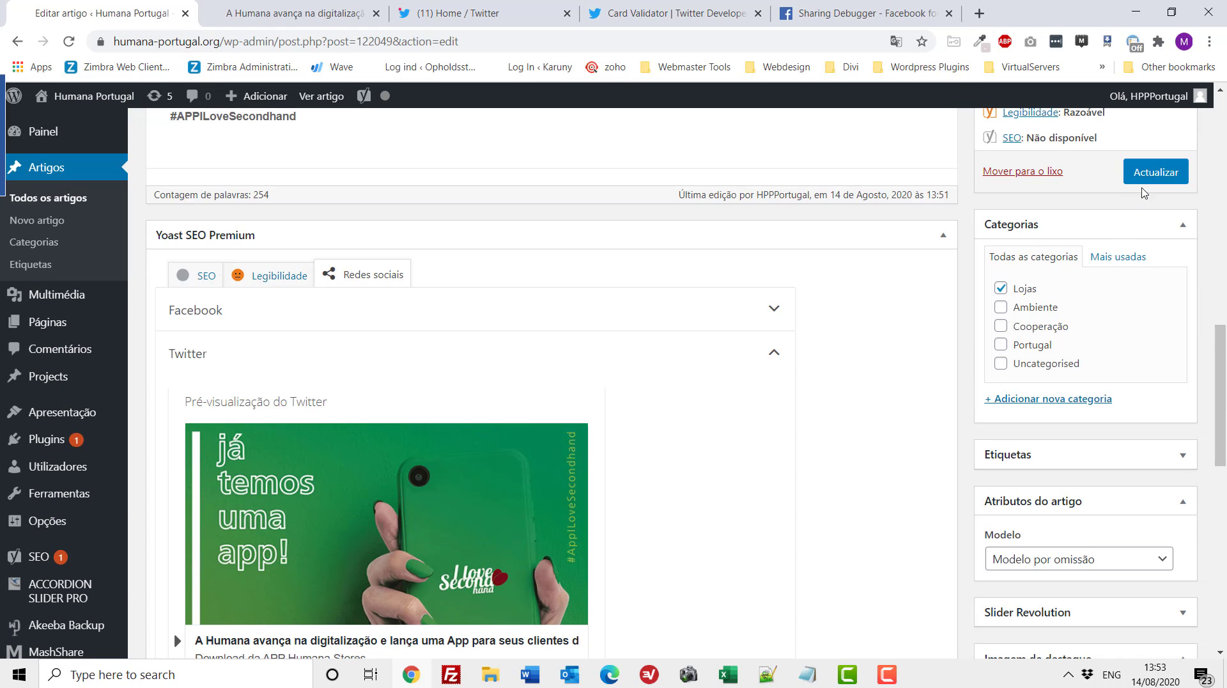
left_click(1151, 171)
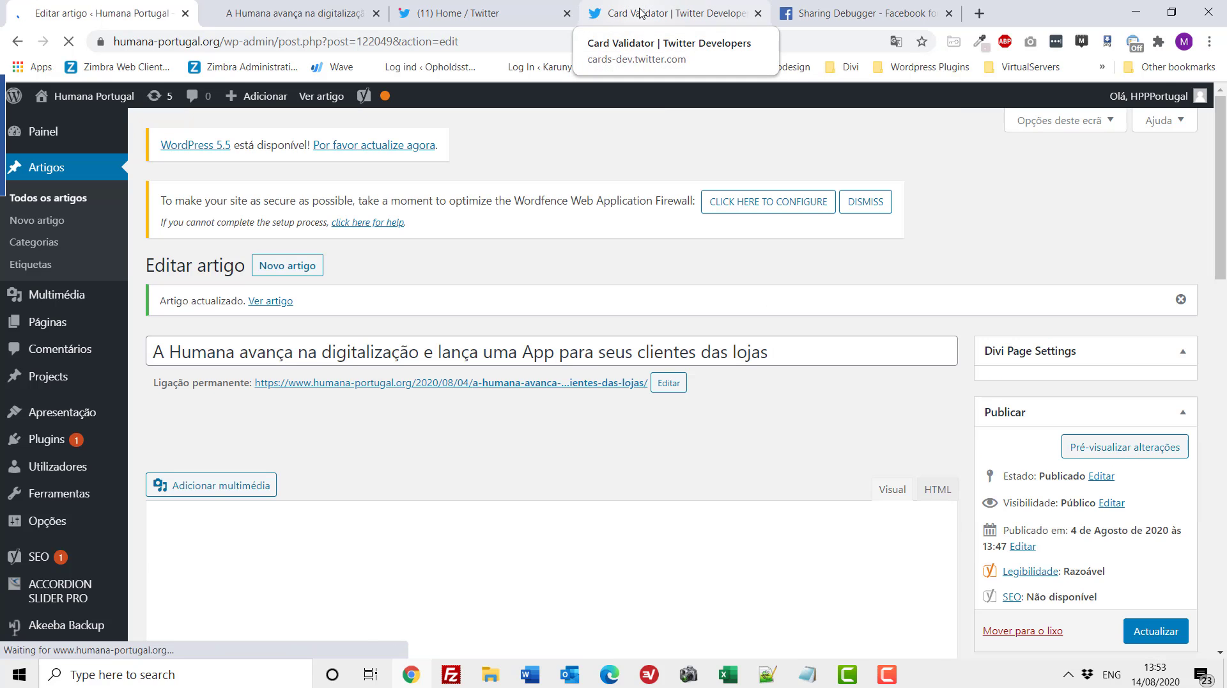
left_click(641, 13)
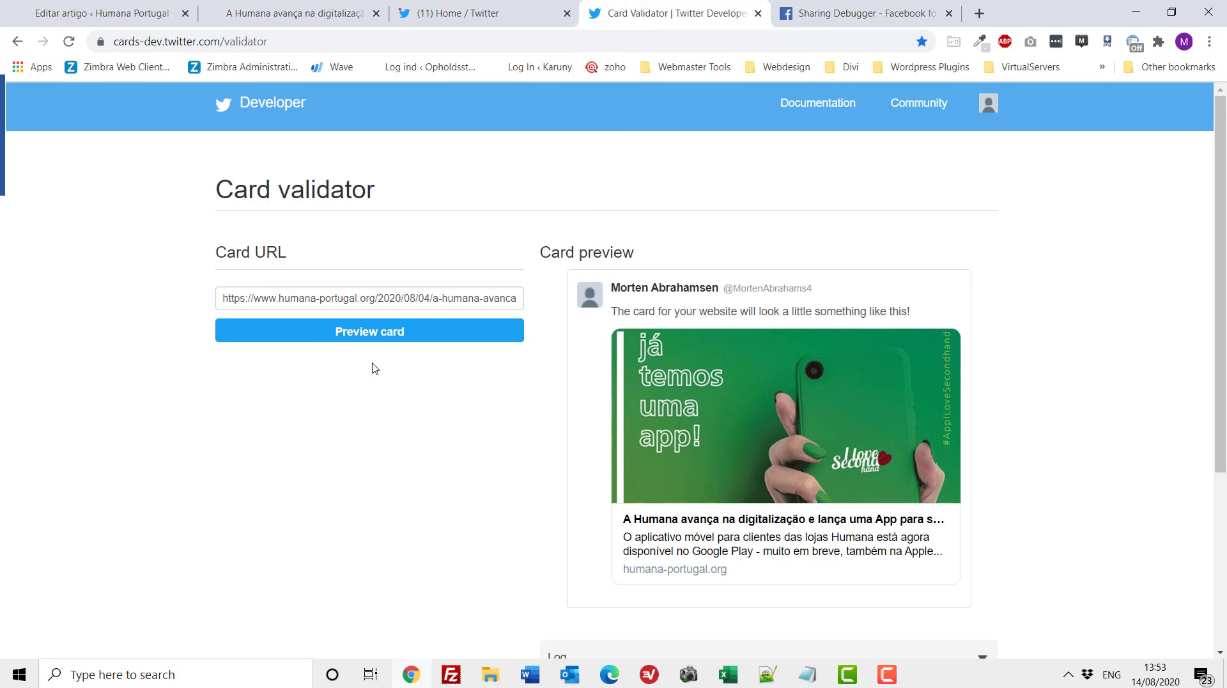
left_click(379, 338)
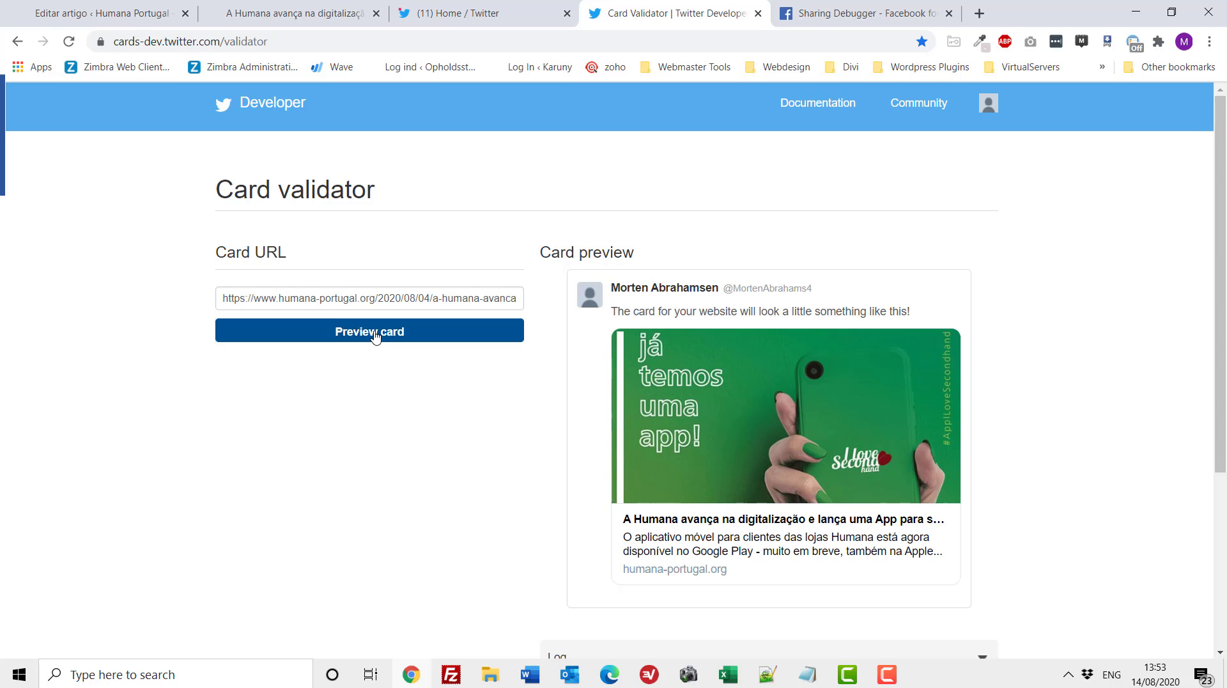
left_click(376, 334)
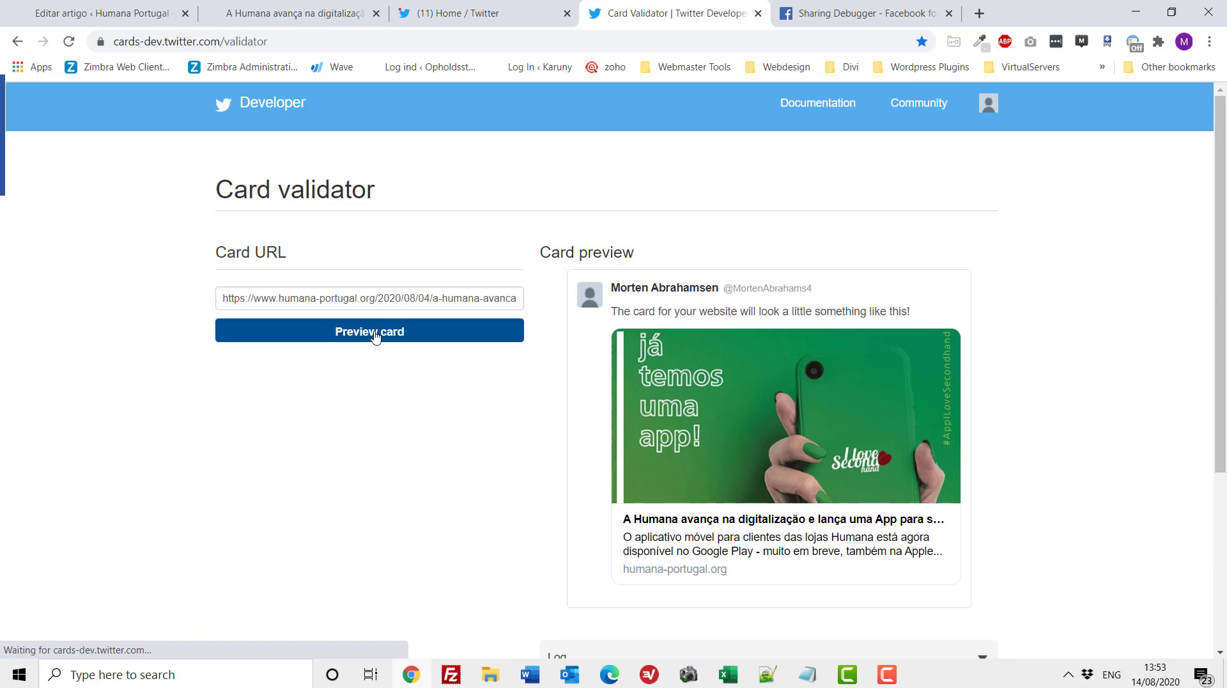
left_click(375, 334)
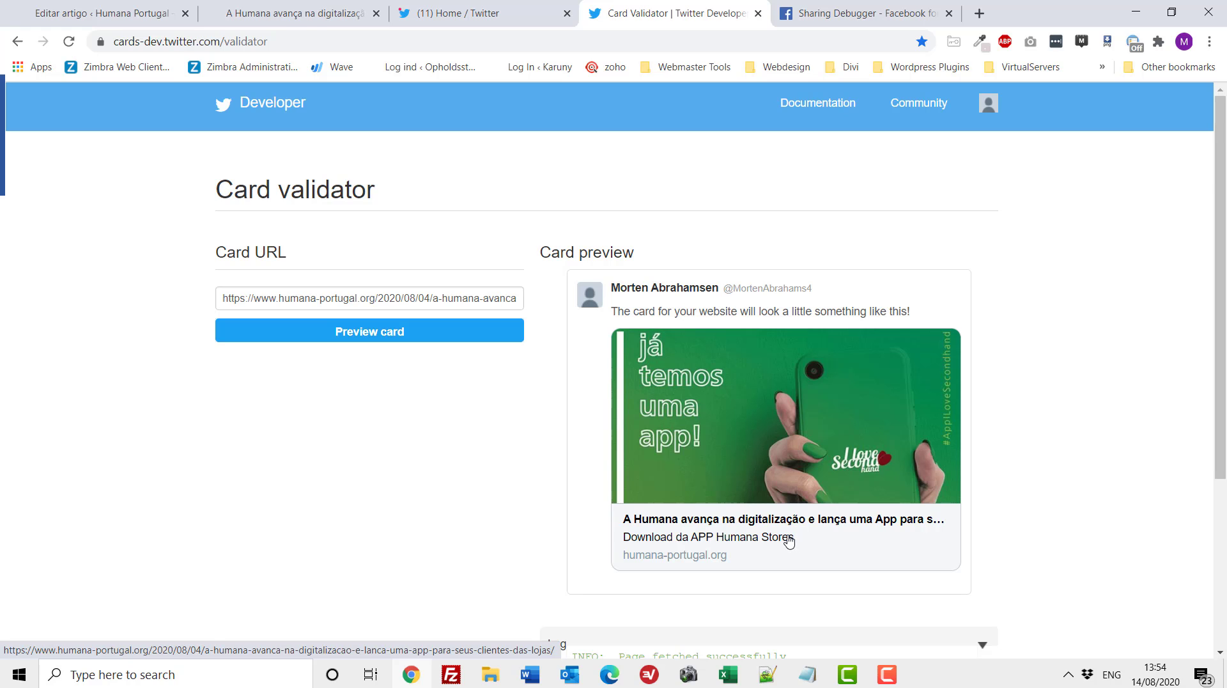
Copy the published article's URL into the Facebook Sharing Debugger, debug it, and fetch new information for the page.
left_click(855, 14)
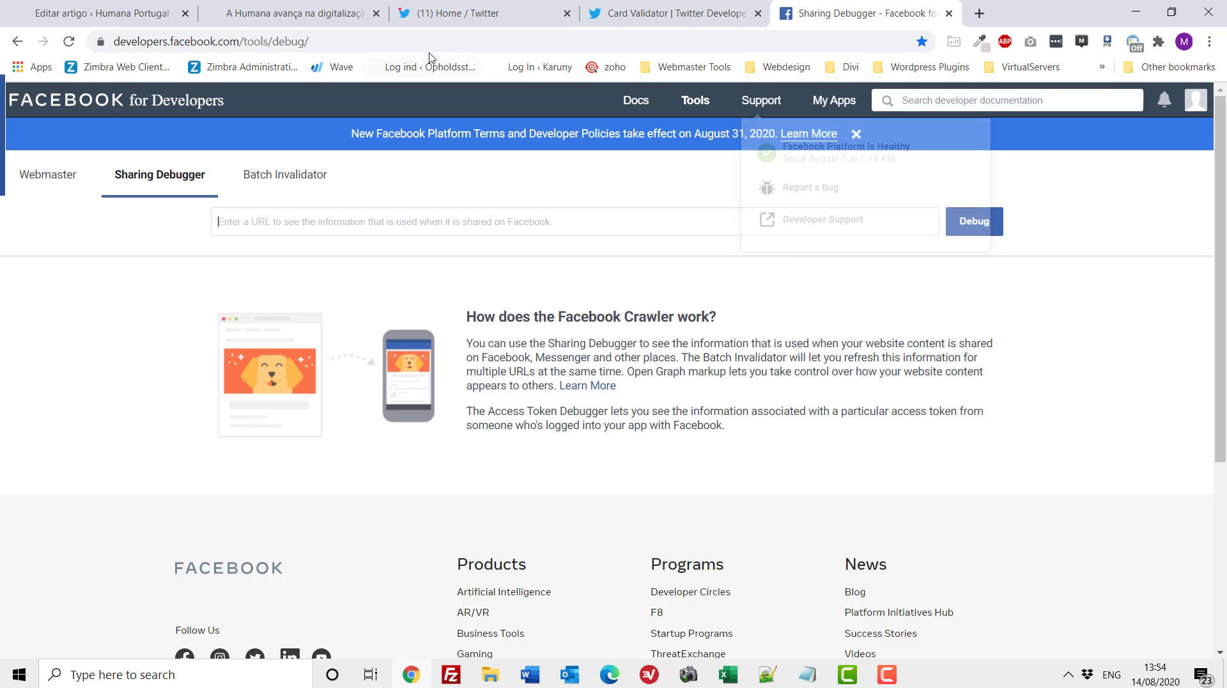
left_click(281, 14)
left_click(285, 45)
key("ctrl+c")
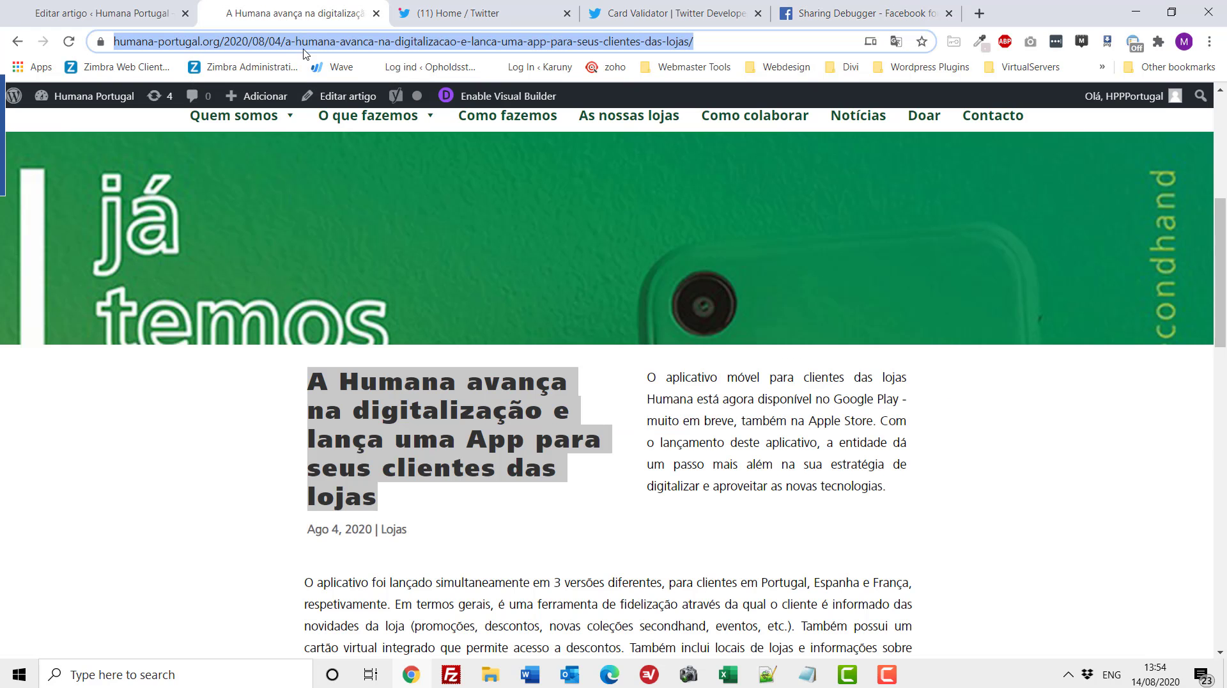
left_click(895, 11)
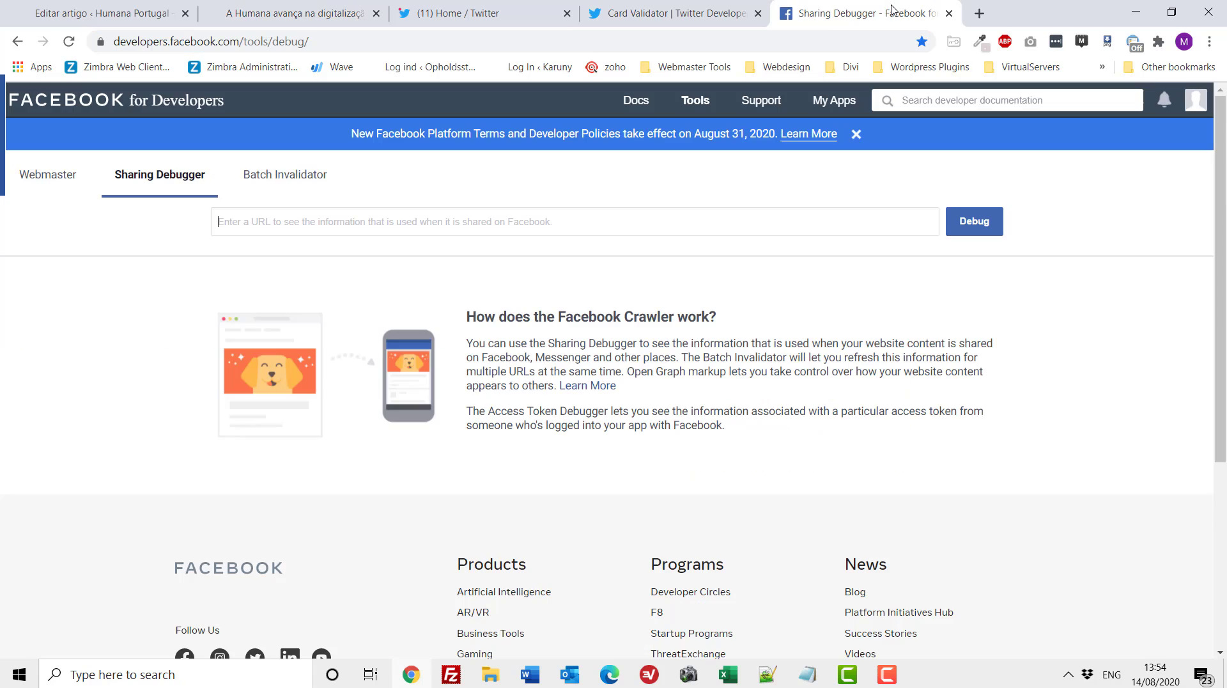
left_click(382, 222)
key("ctrl+v")
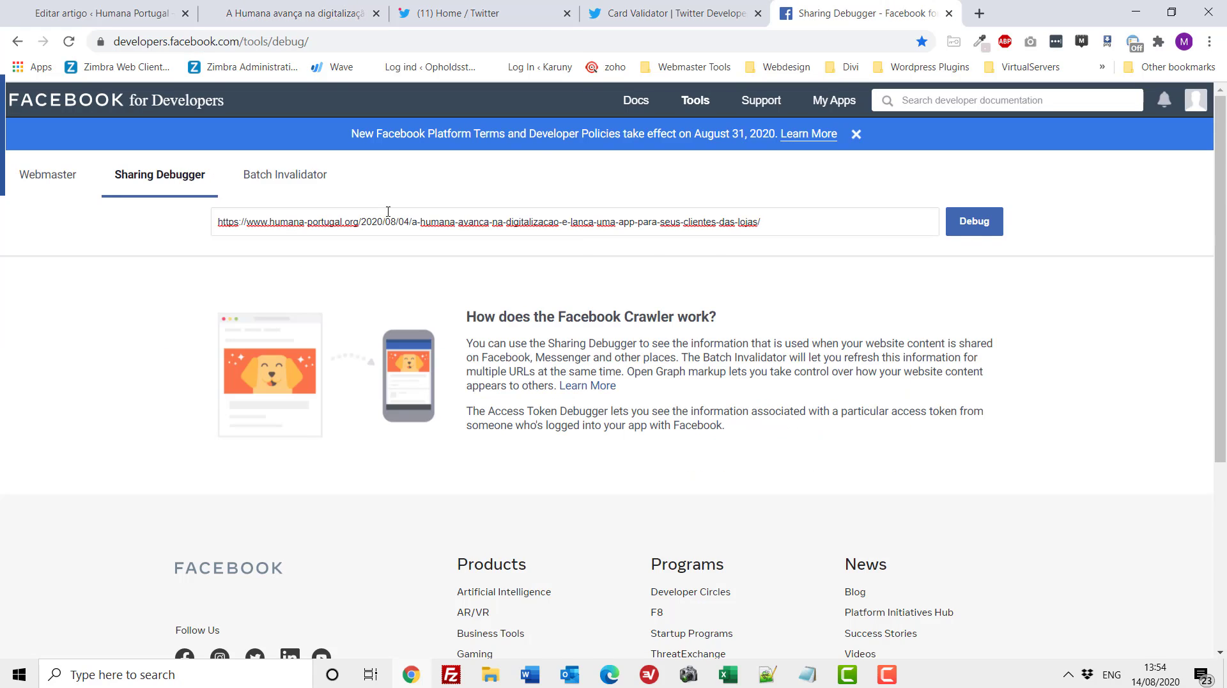
left_click(970, 228)
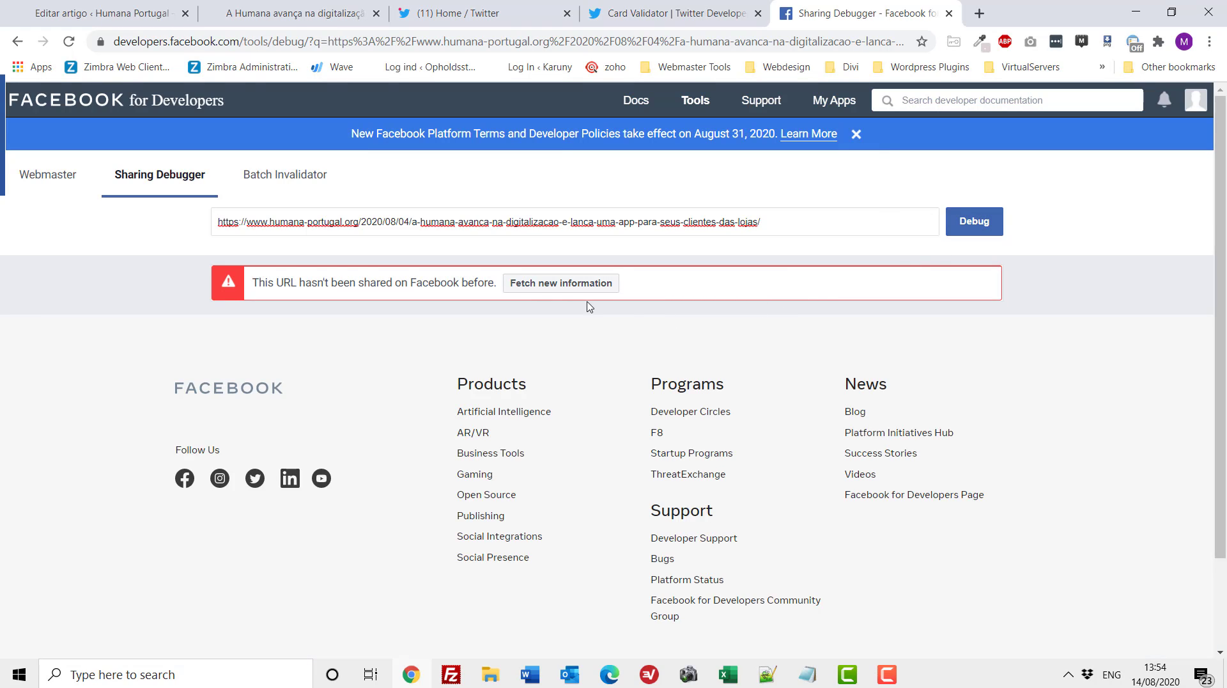
left_click(542, 288)
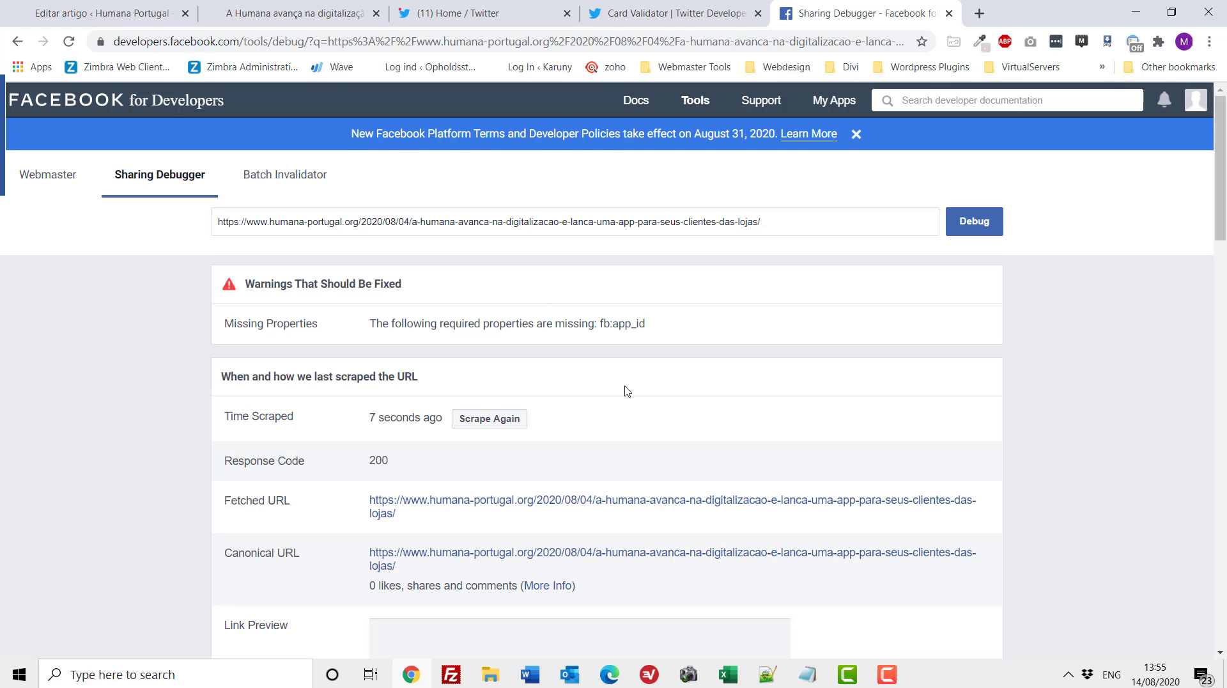
Examine the article's link preview in the Facebook Sharing Debugger and compare it with the Twitter Card Validator's card.
scroll(625, 391, "down", 3)
scroll(627, 390, "down", 2)
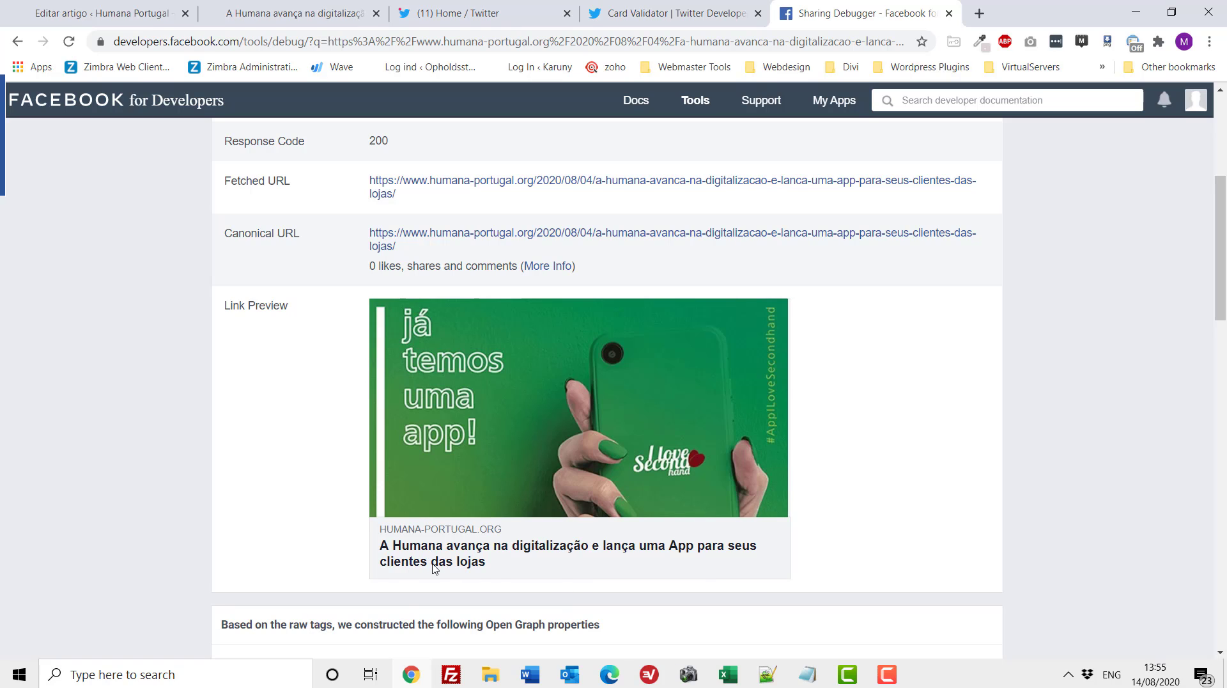
left_click(652, 14)
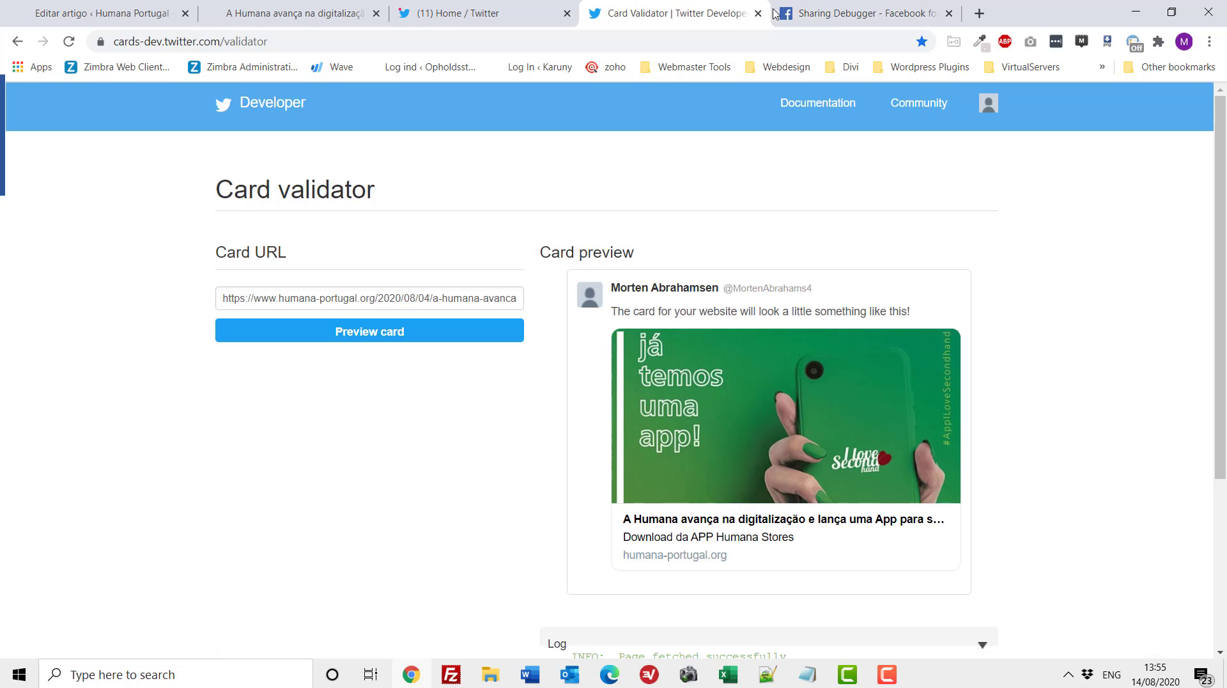
left_click(816, 14)
left_click(669, 16)
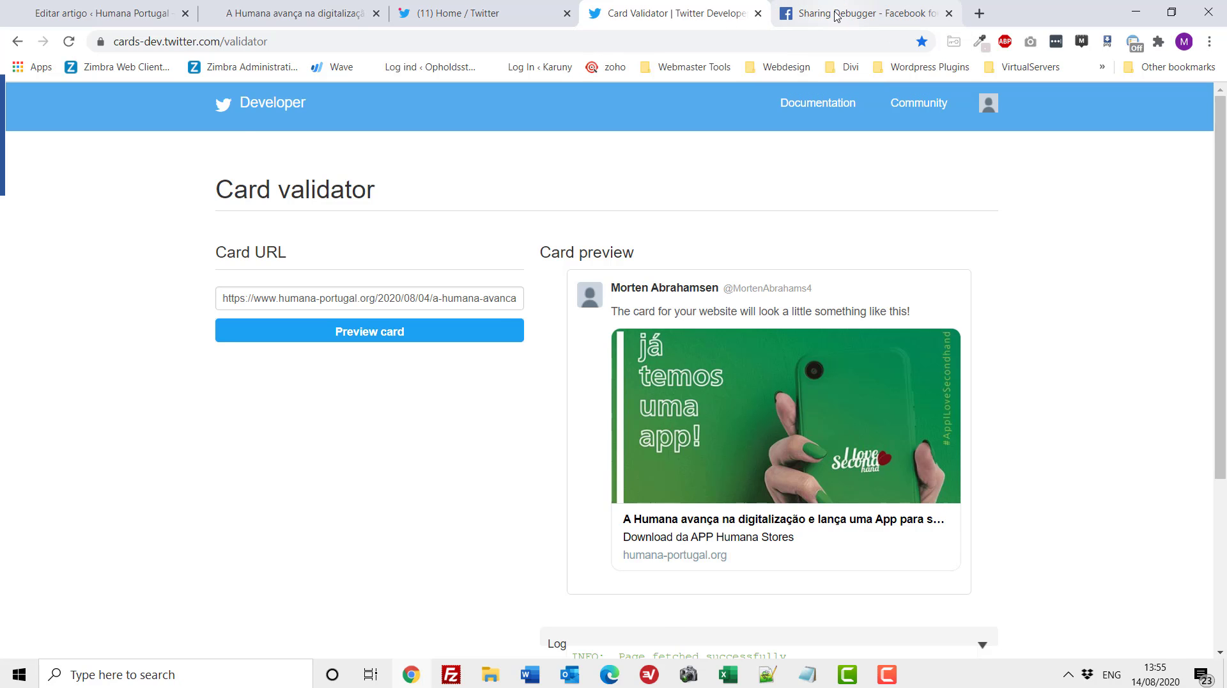
left_click(824, 16)
left_click(691, 16)
left_click(833, 18)
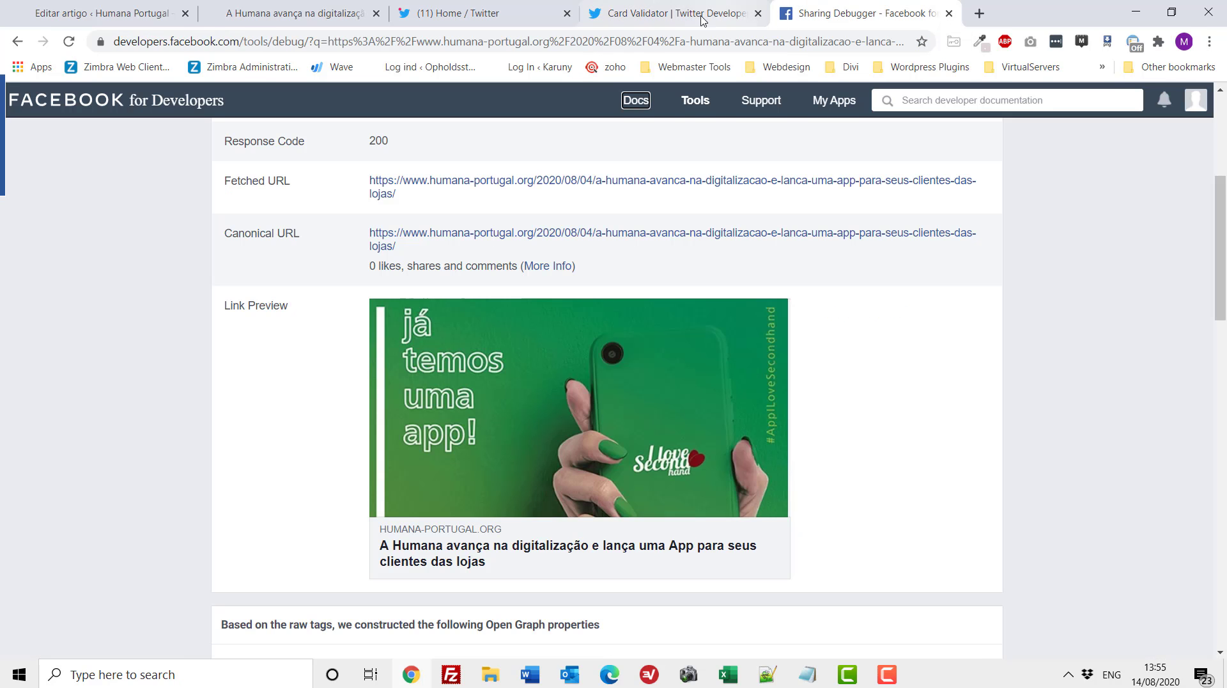
Revisit the Twitter Card Validator and the Facebook Sharing Debugger, and return to the published article.
left_click(690, 18)
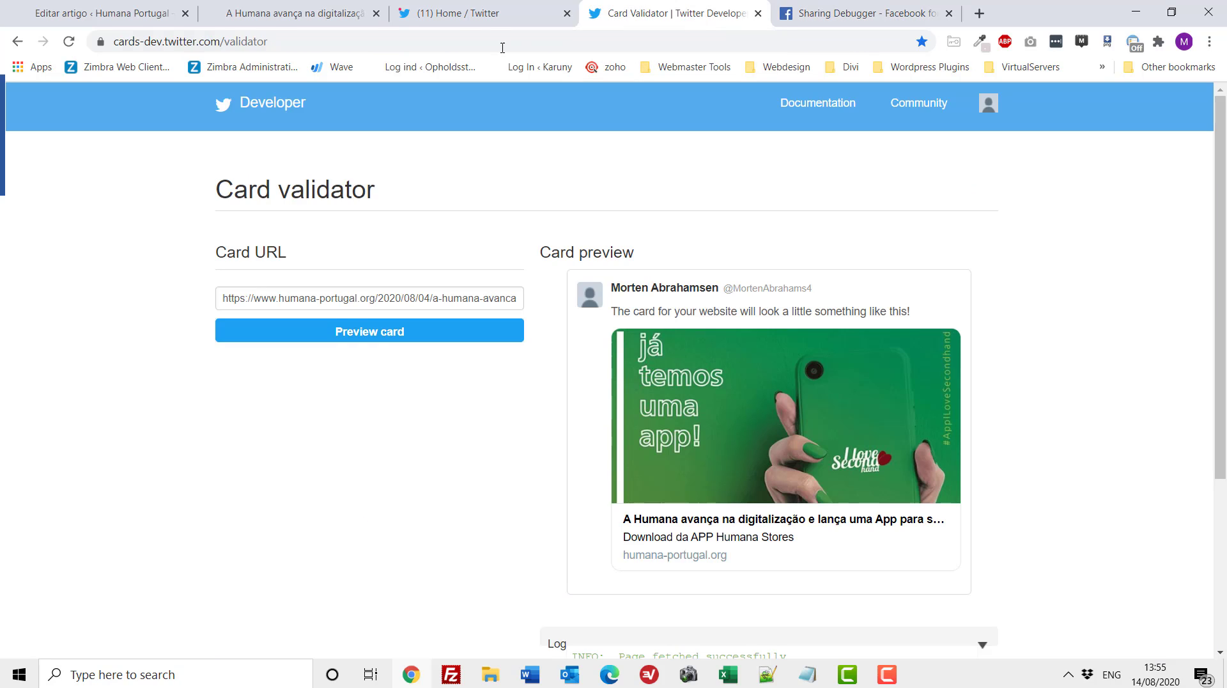
left_click(262, 45)
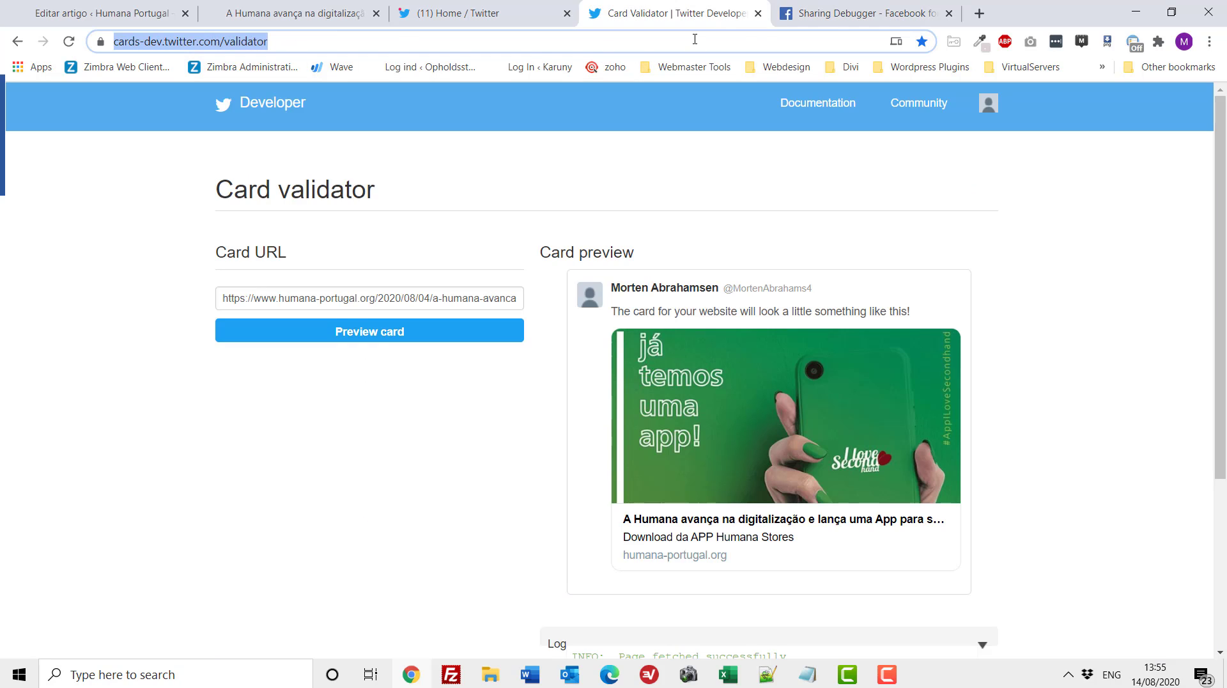
left_click(847, 17)
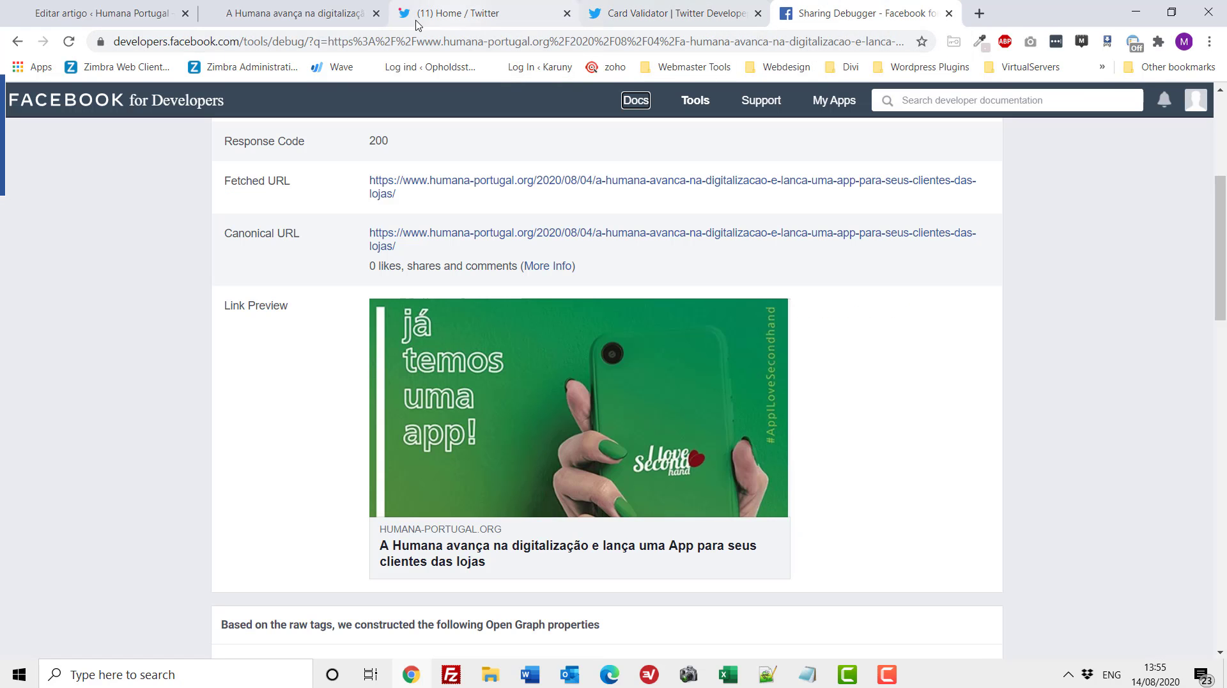
left_click(291, 22)
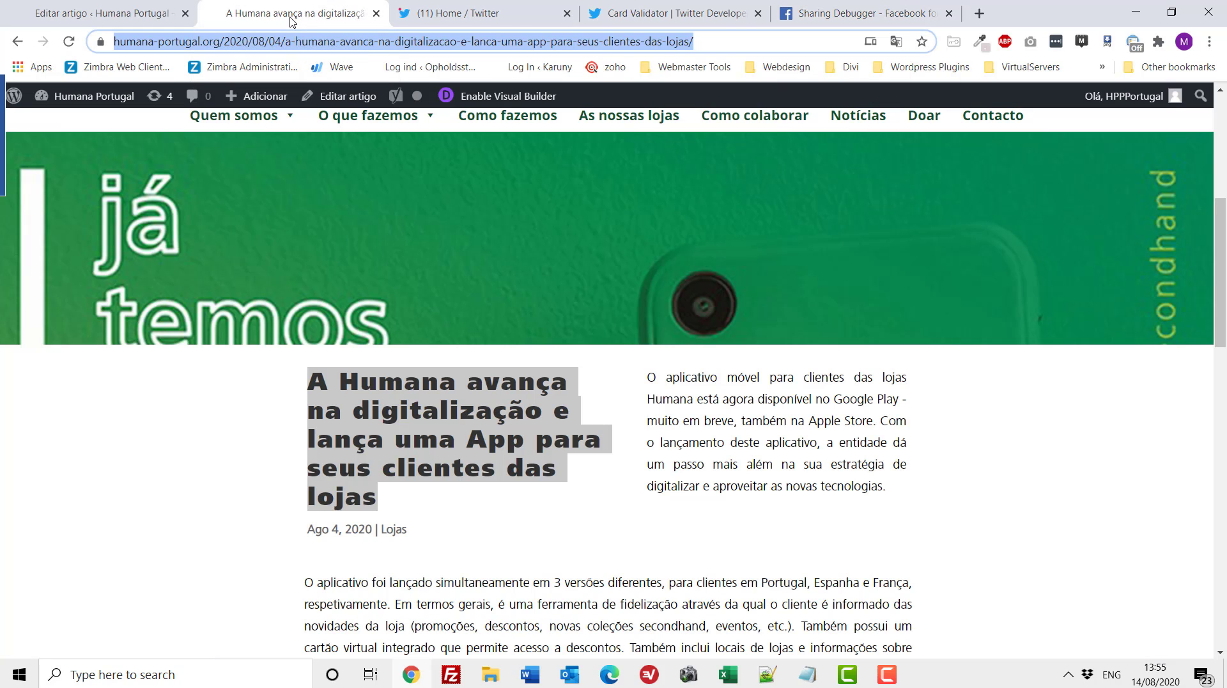
Go from the article's editor to the site's home page and open the Humana app article from its Noticias section.
left_click(113, 14)
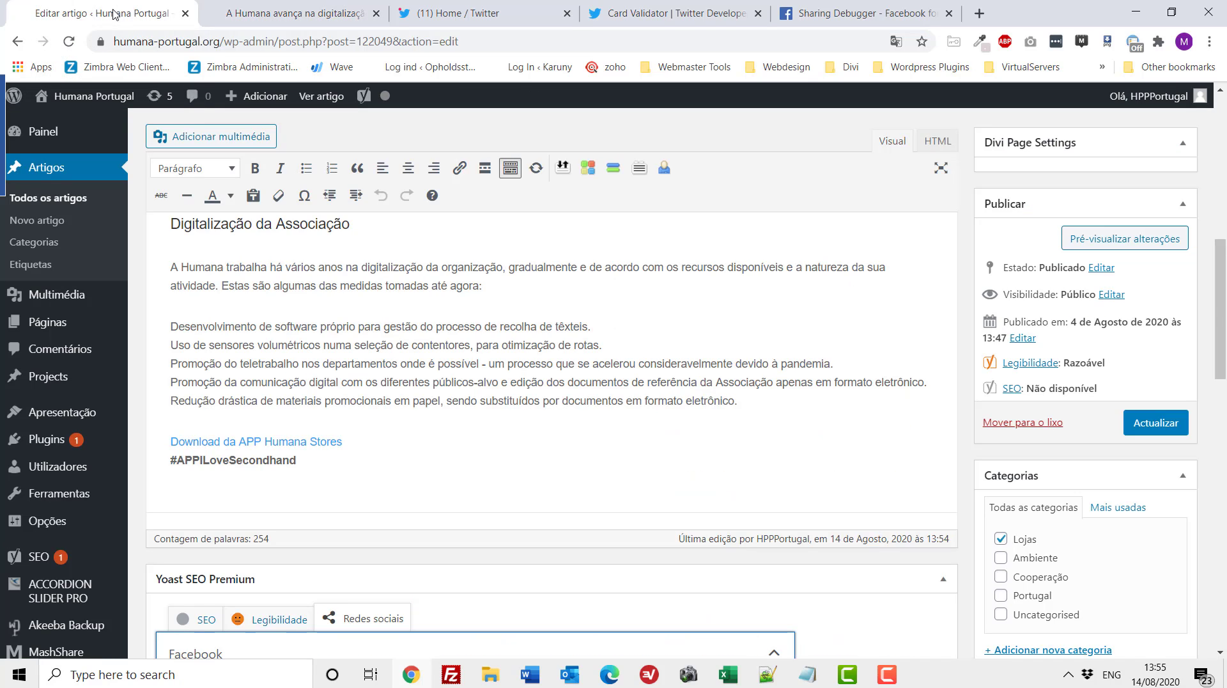
left_click(80, 101)
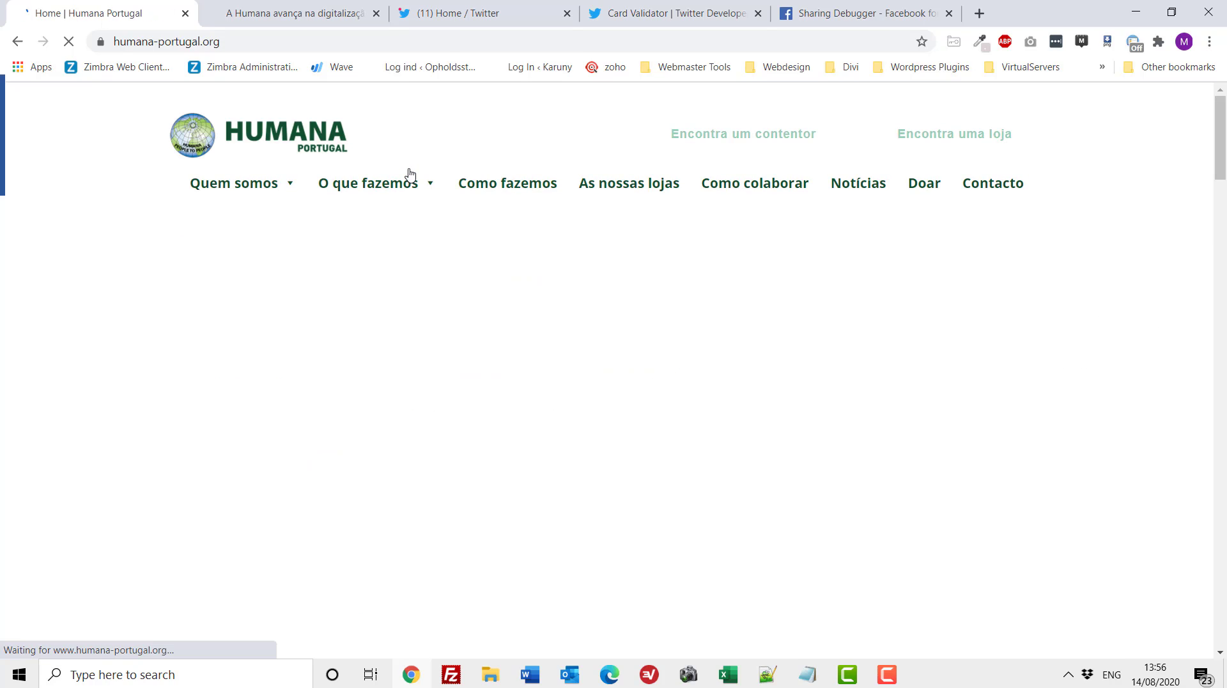
scroll(753, 310, "down", 2)
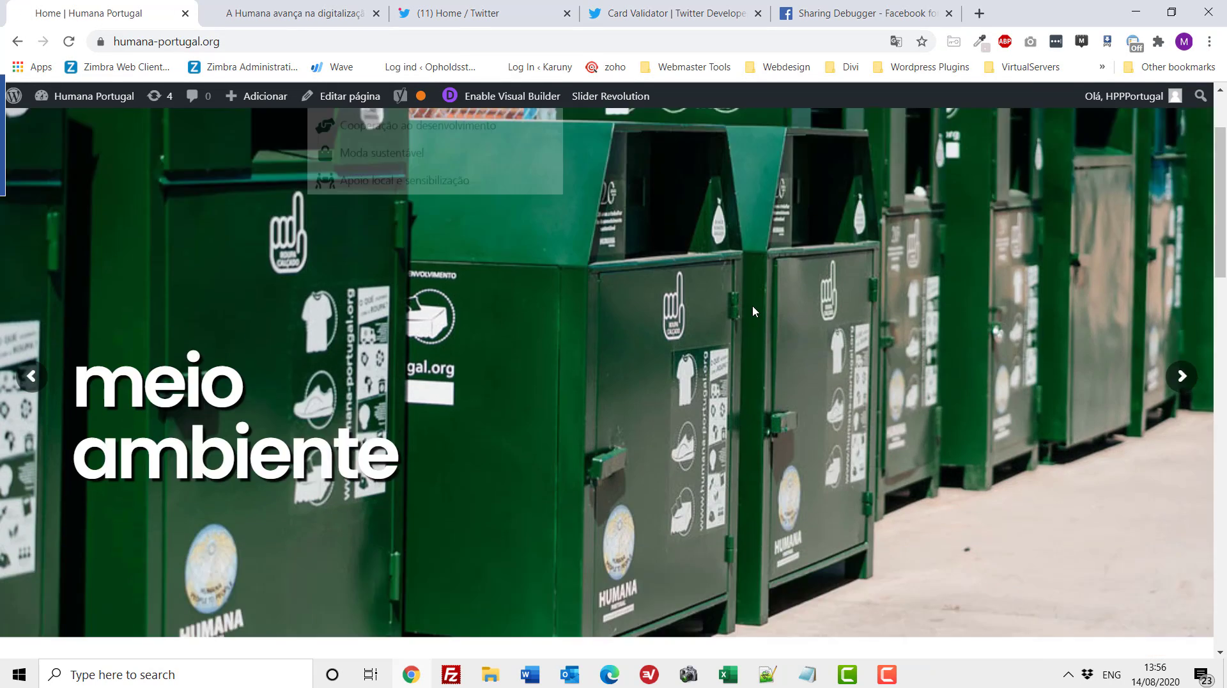
scroll(753, 311, "down", 15)
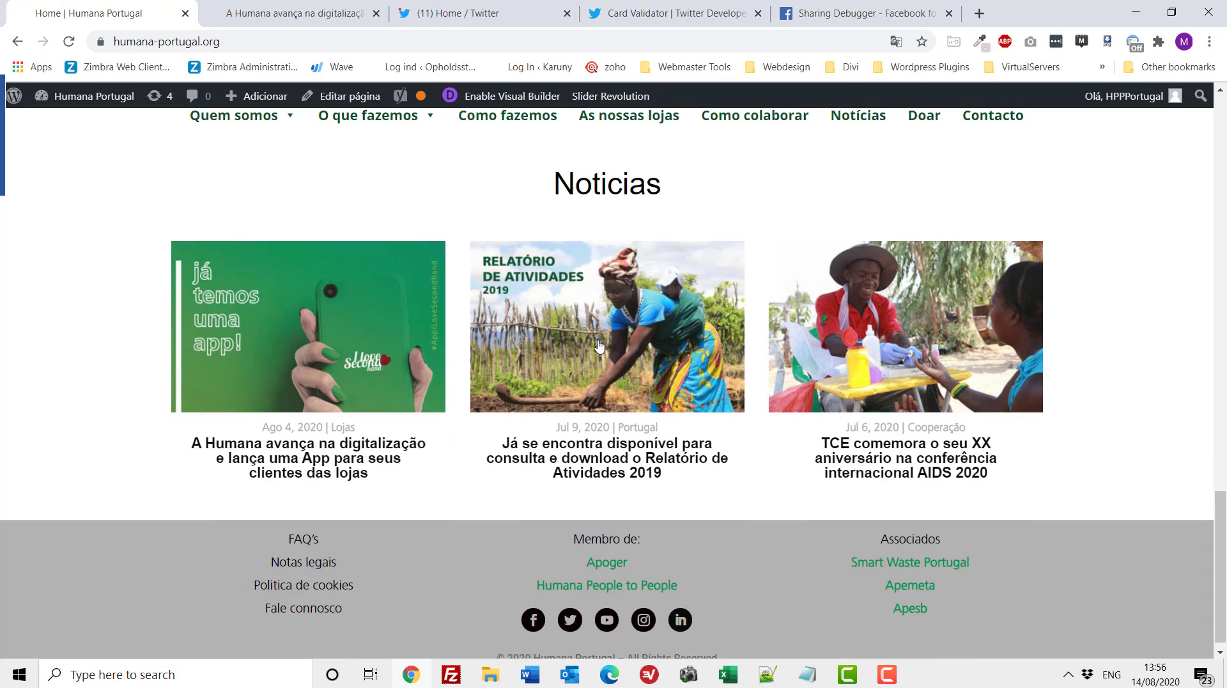
left_click(367, 448)
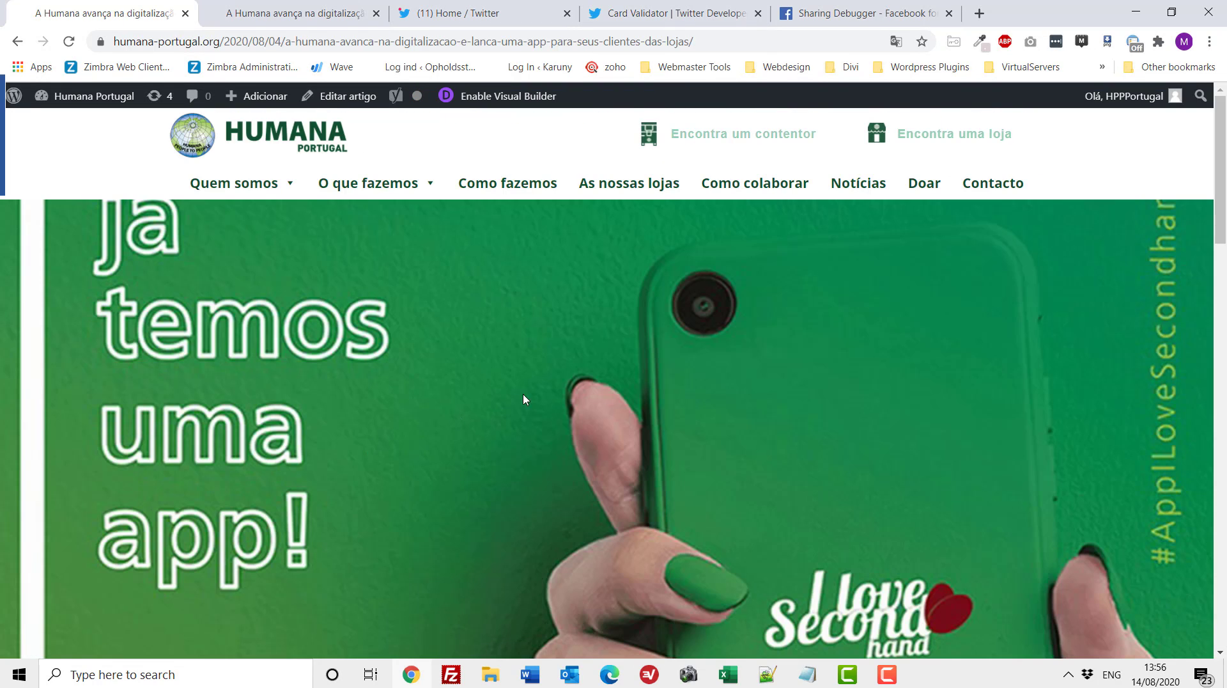
Open the Facebook share window from the end of the article, check its preview, and close it without posting.
scroll(535, 388, "down", 6)
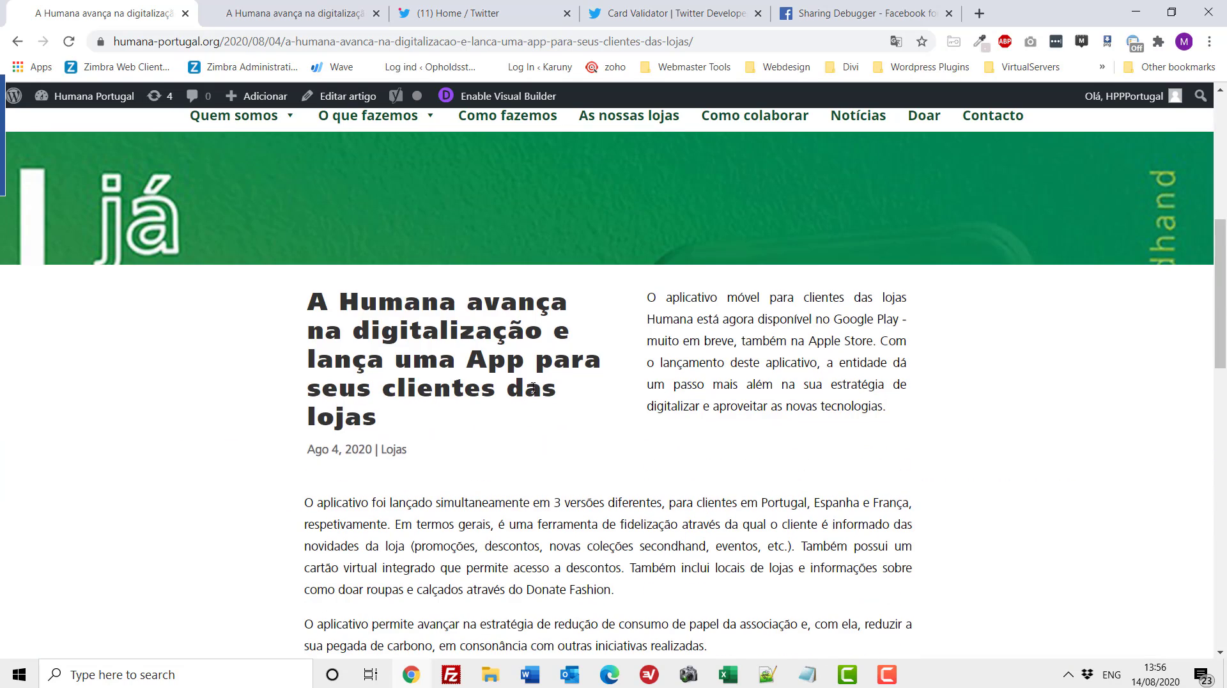
scroll(533, 388, "down", 10)
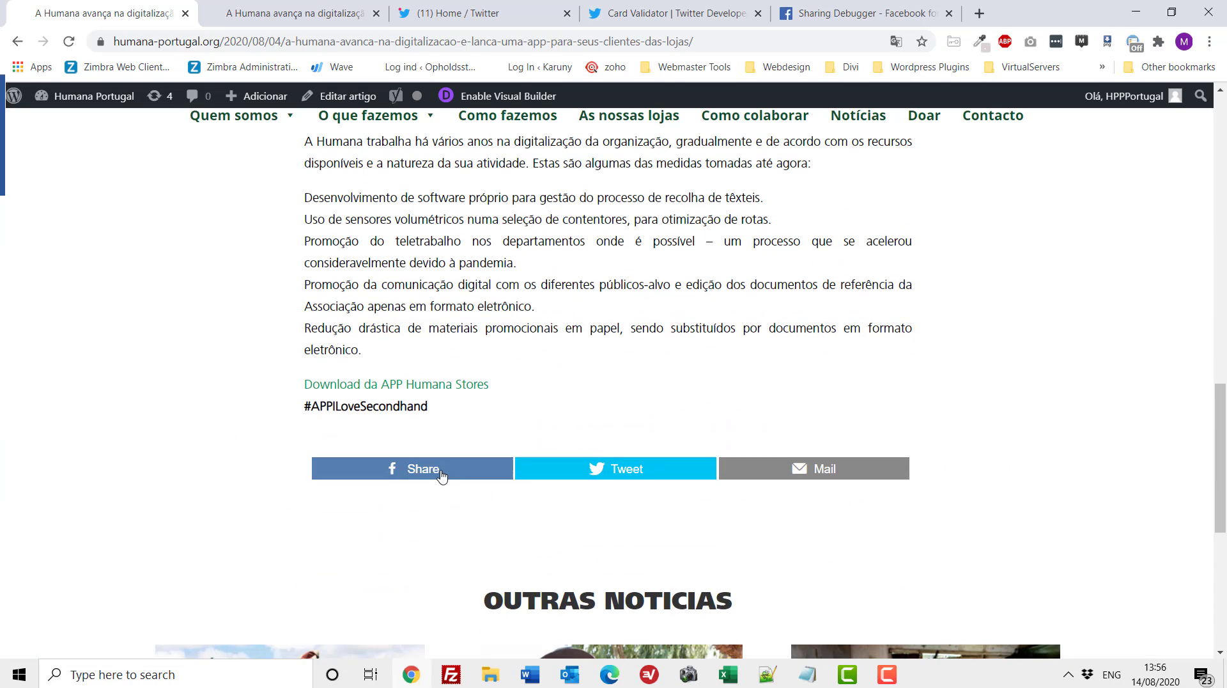
left_click(441, 473)
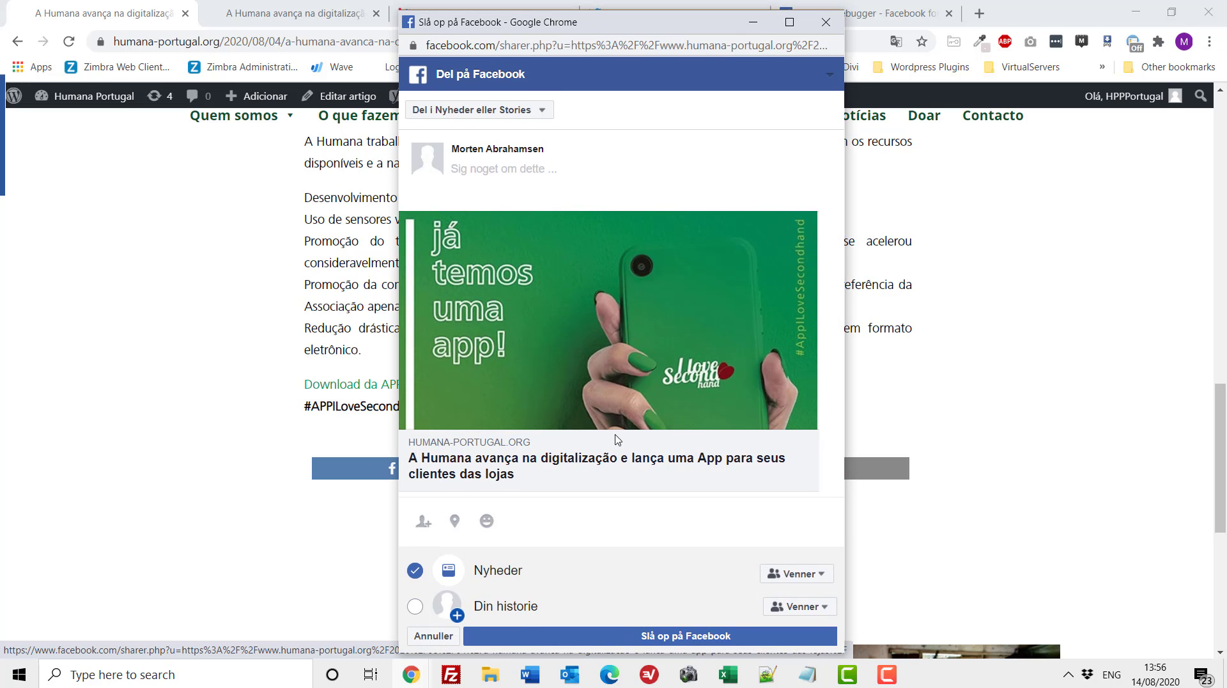
left_click(826, 22)
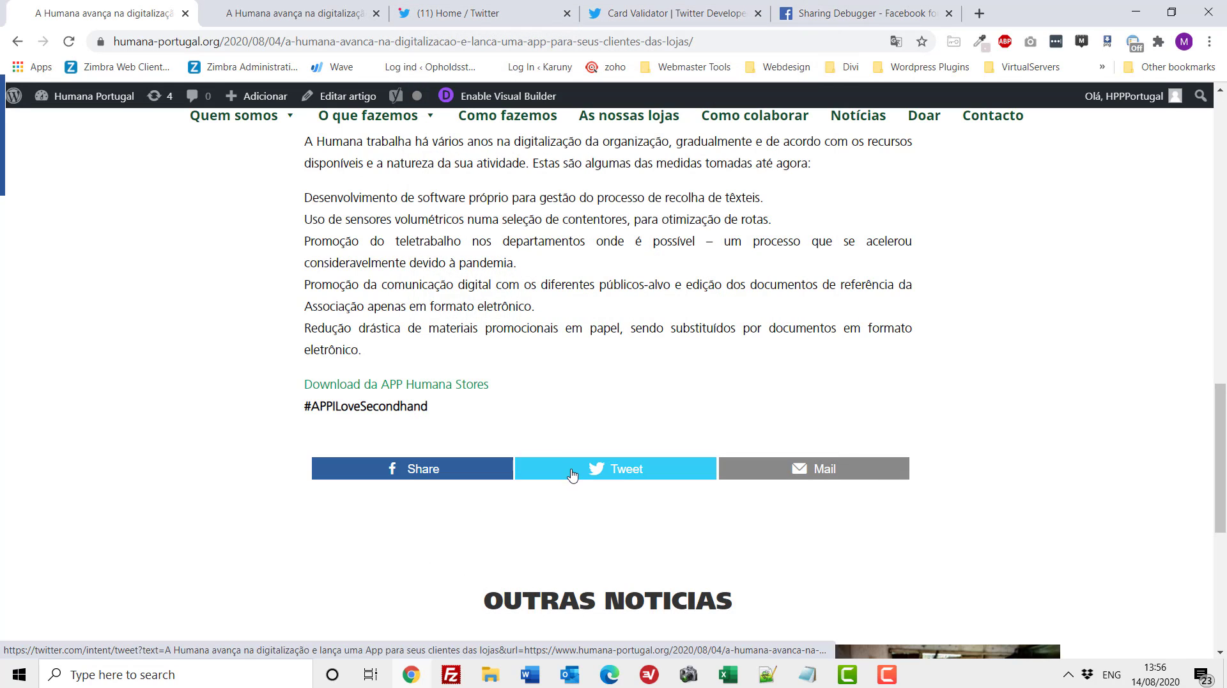
Open the article's tweet composer, inspect the prefilled text and card, and close it without tweeting.
left_click(572, 473)
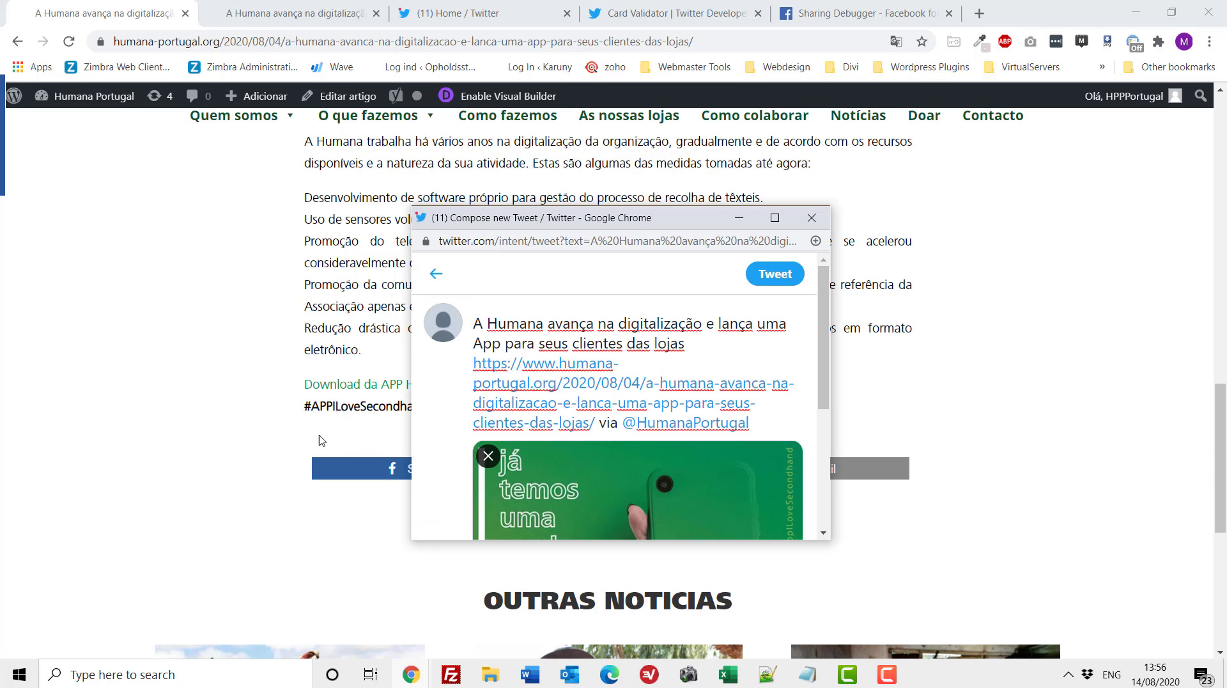
scroll(574, 455, "down", 1)
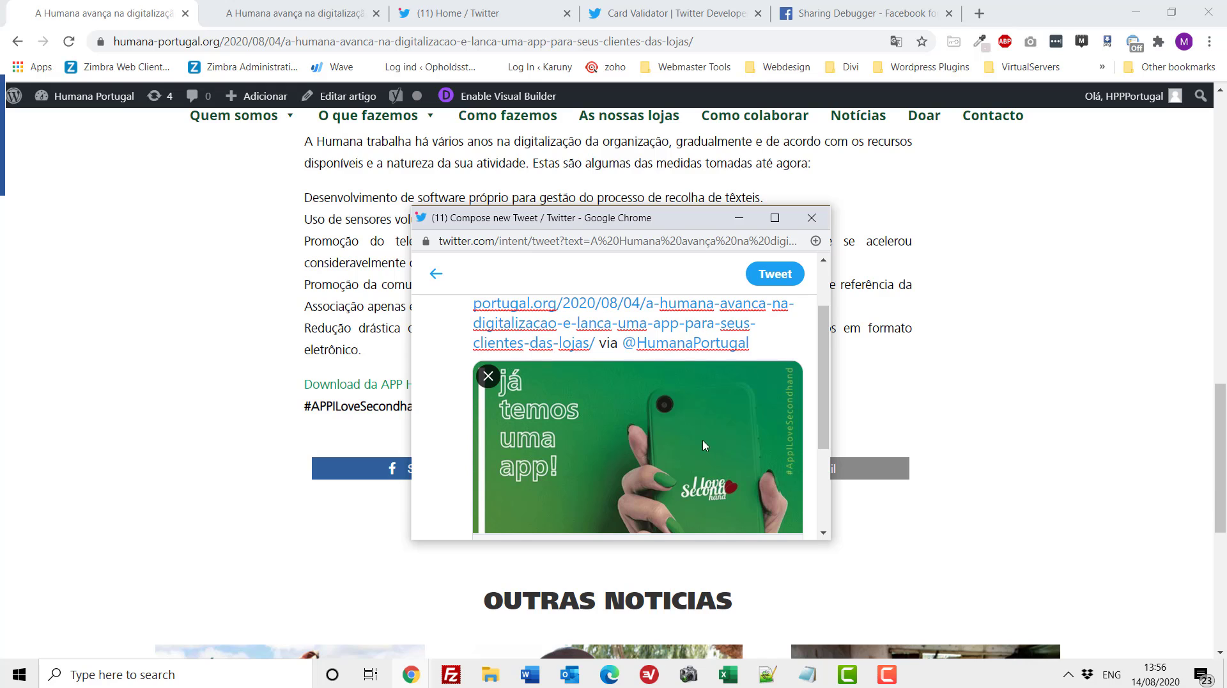
scroll(584, 446, "down", 2)
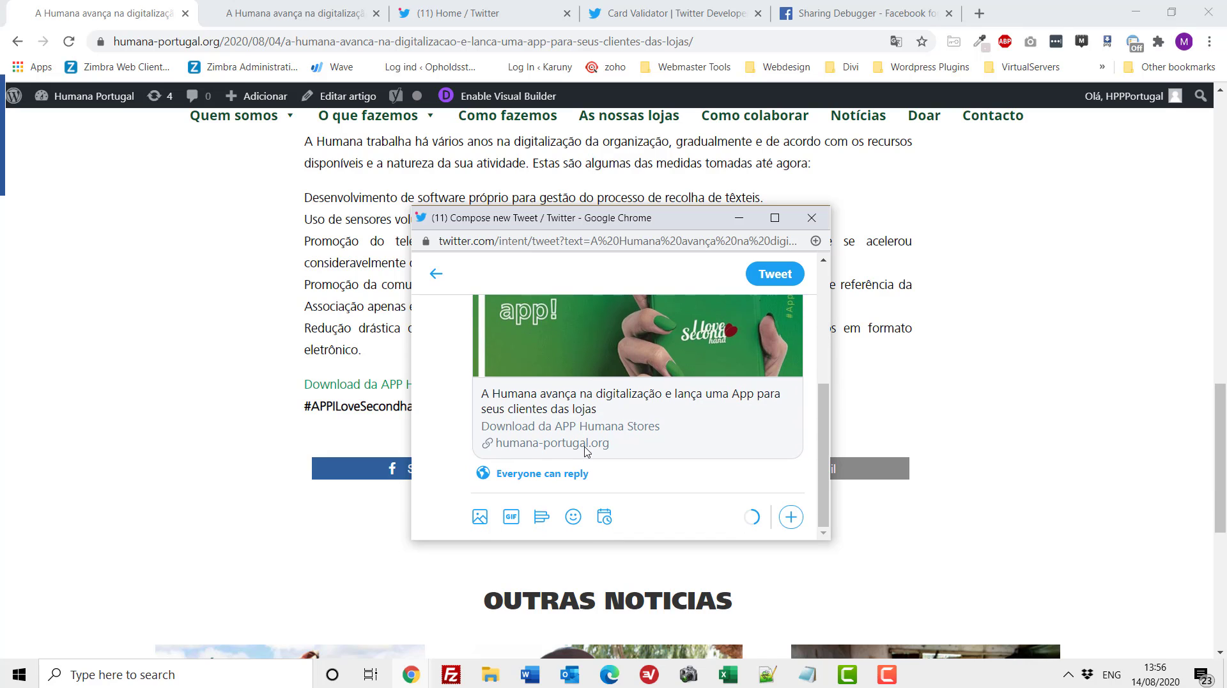
scroll(240, 461, "up", 1)
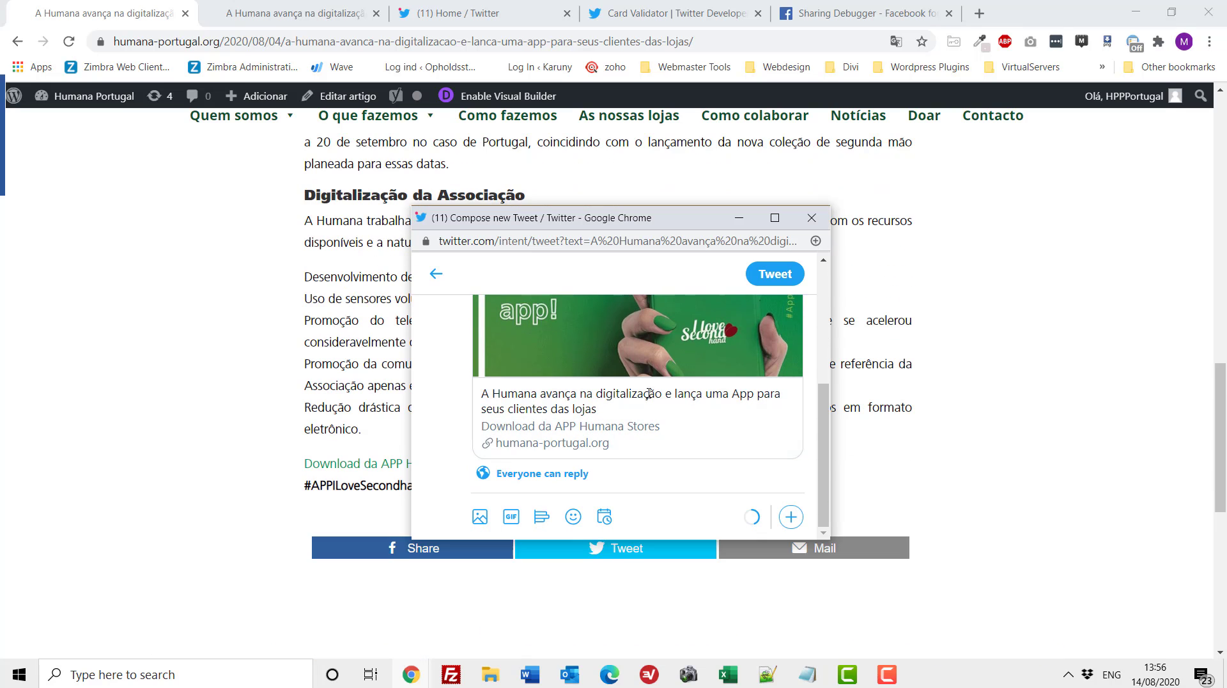
scroll(696, 379, "up", 2)
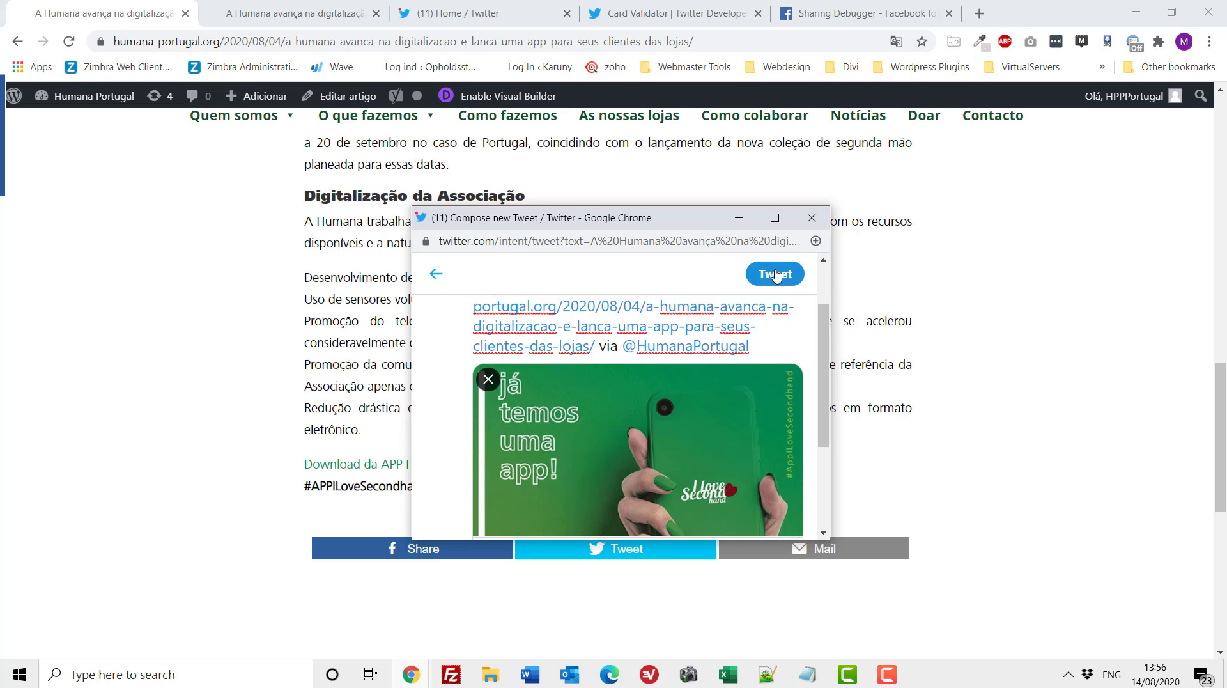
left_click(812, 220)
Return to the WordPress dashboard and open the Humana app article for editing from the list of all articles.
scroll(251, 298, "up", 15)
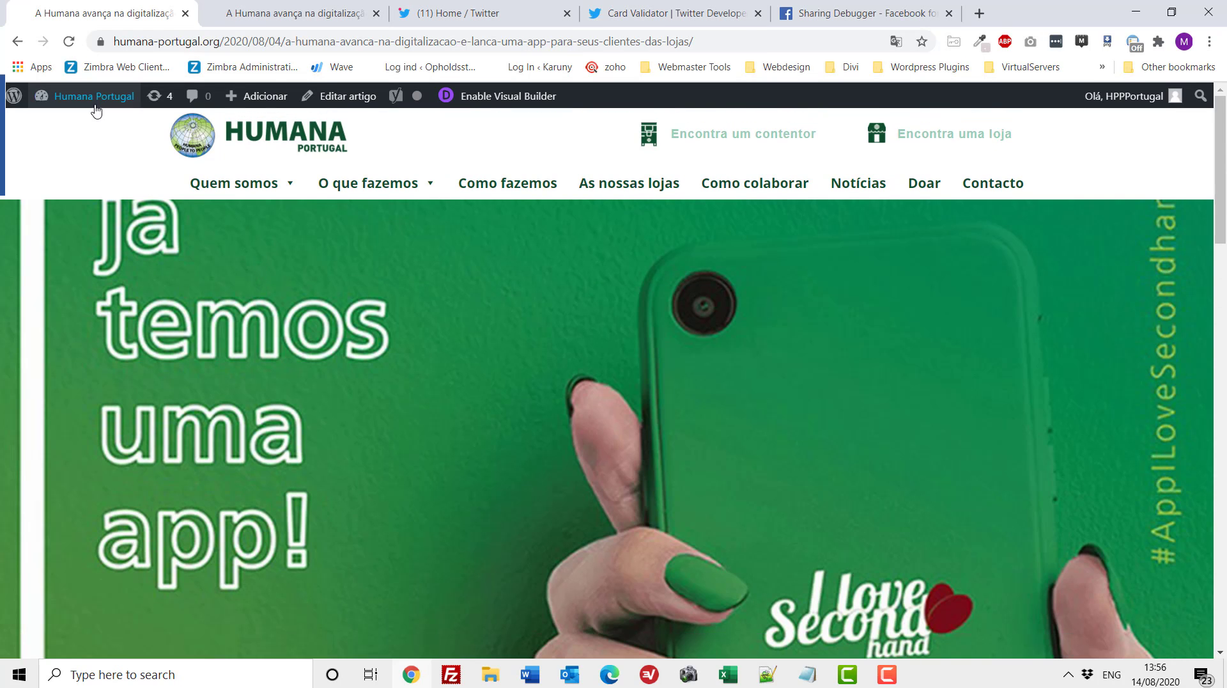
mouse_move(83, 99)
left_click(55, 126)
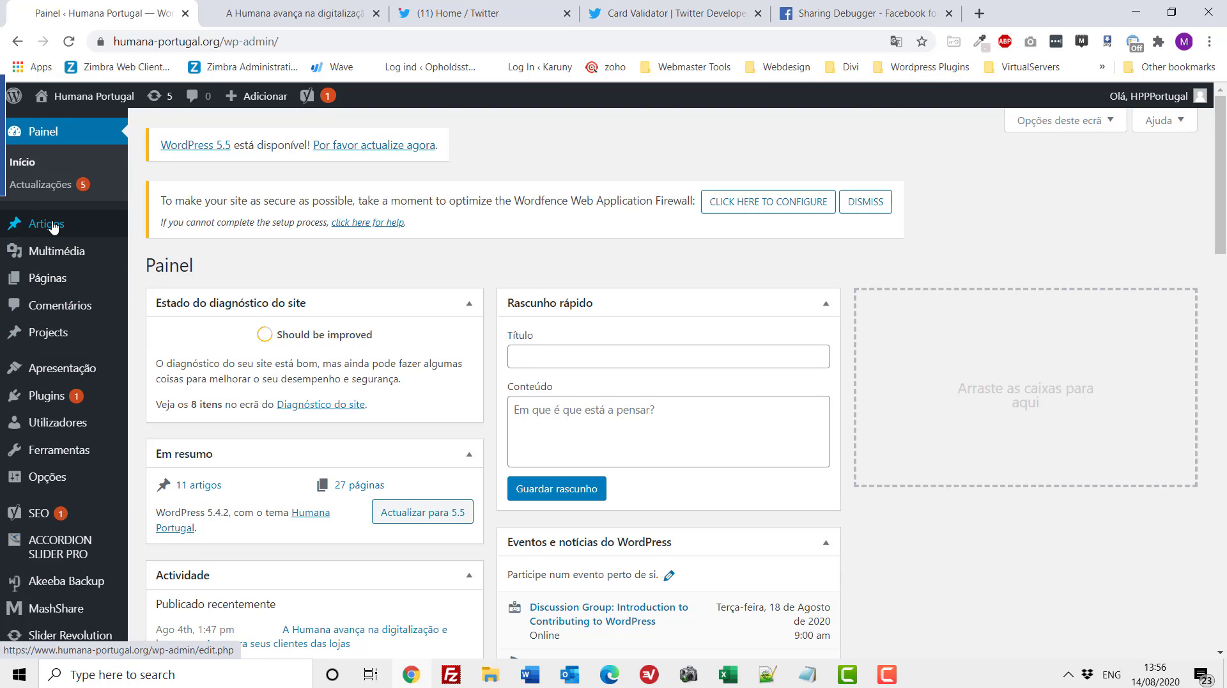
mouse_move(55, 223)
left_click(166, 248)
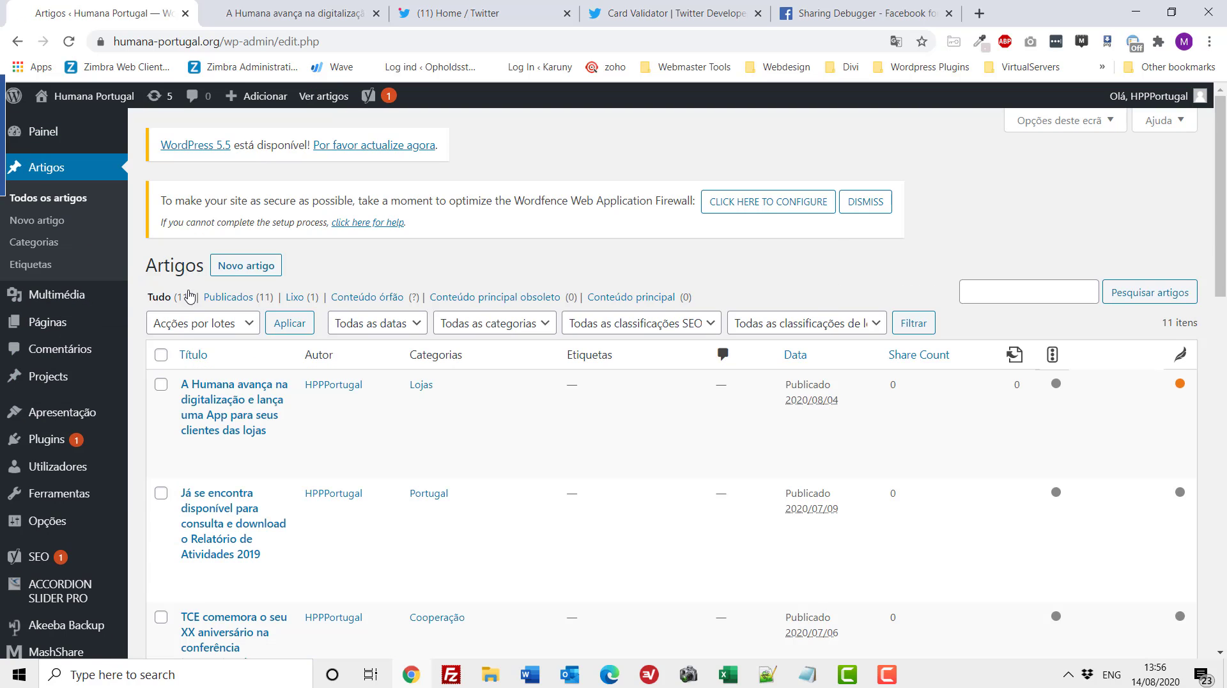
left_click(210, 392)
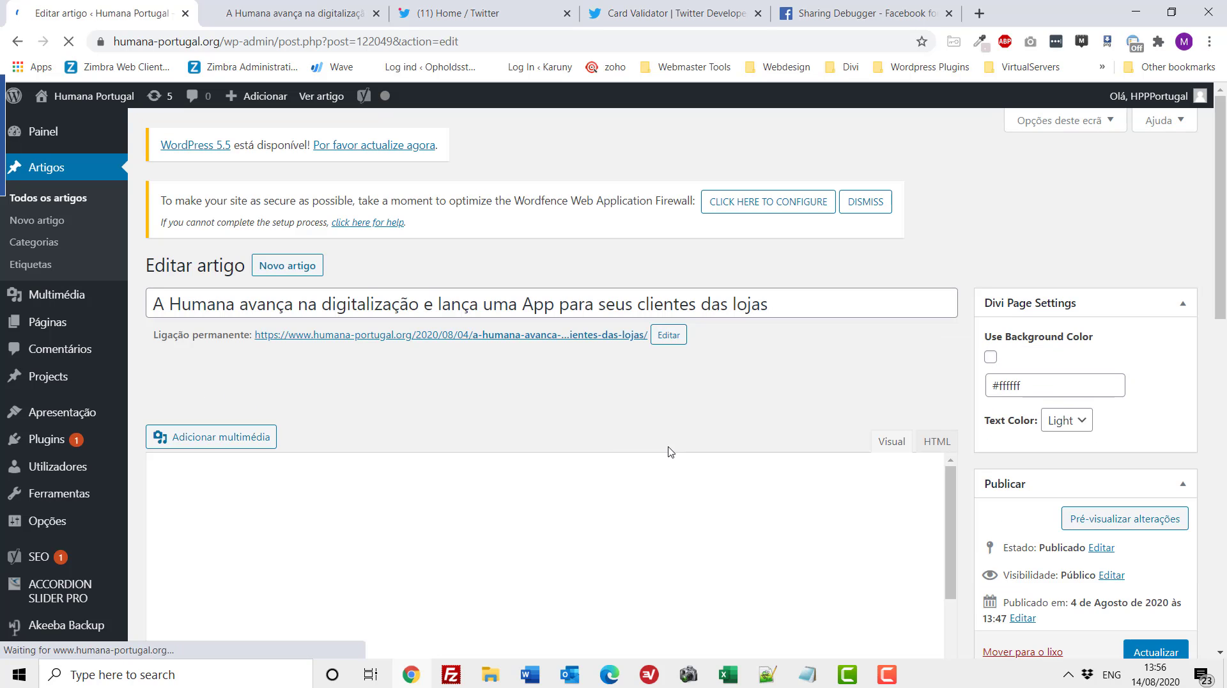
Look through the article's body text in the editor, and return to the beginning of the published article.
scroll(627, 447, "down", 5)
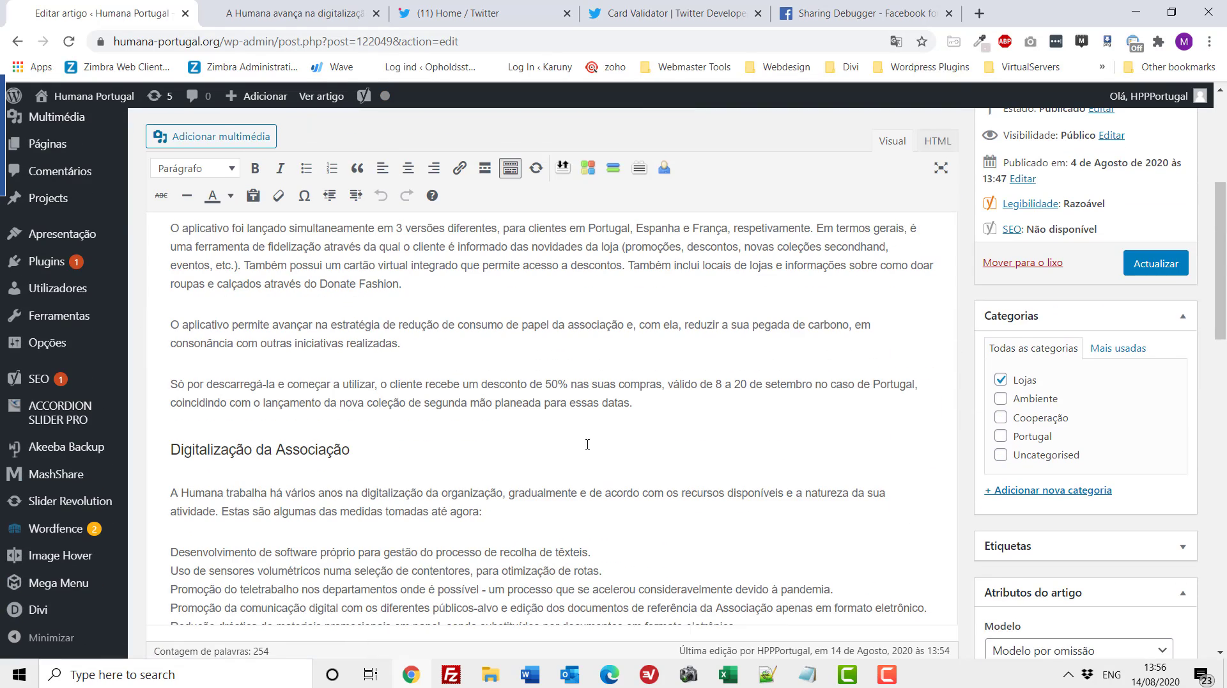
double_click(276, 446)
left_click(375, 384)
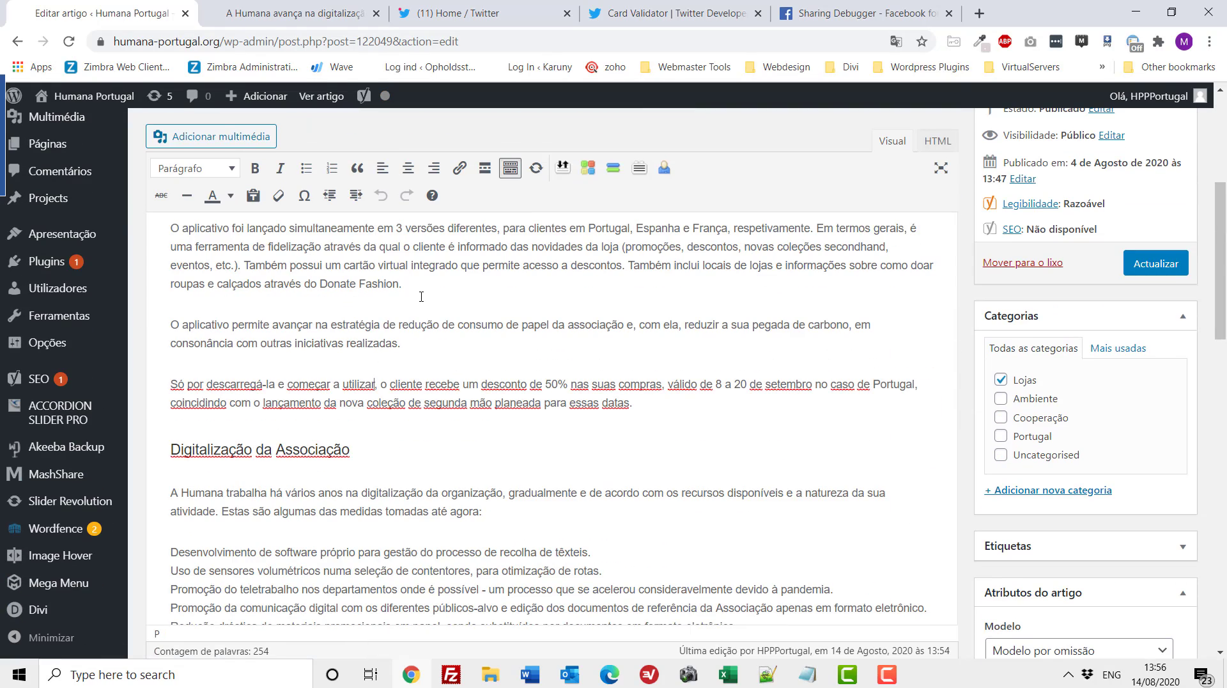
scroll(596, 314, "down", 2)
scroll(233, 288, "up", 5)
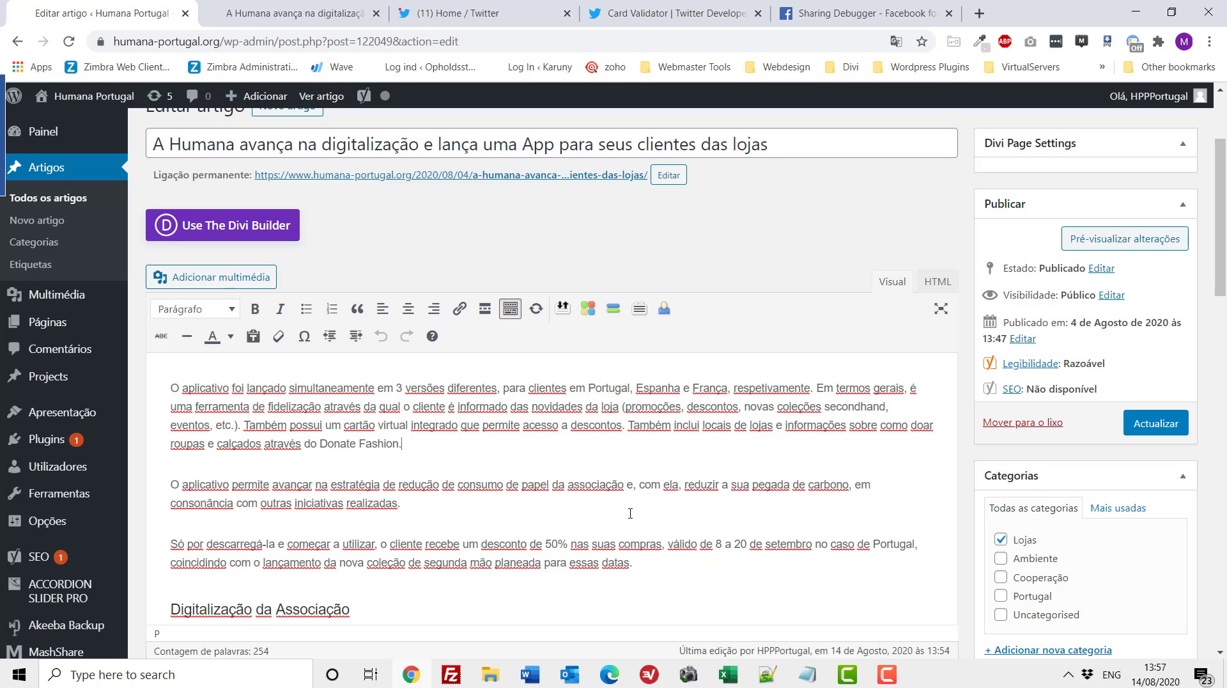
left_click(228, 19)
scroll(224, 121, "up", 5)
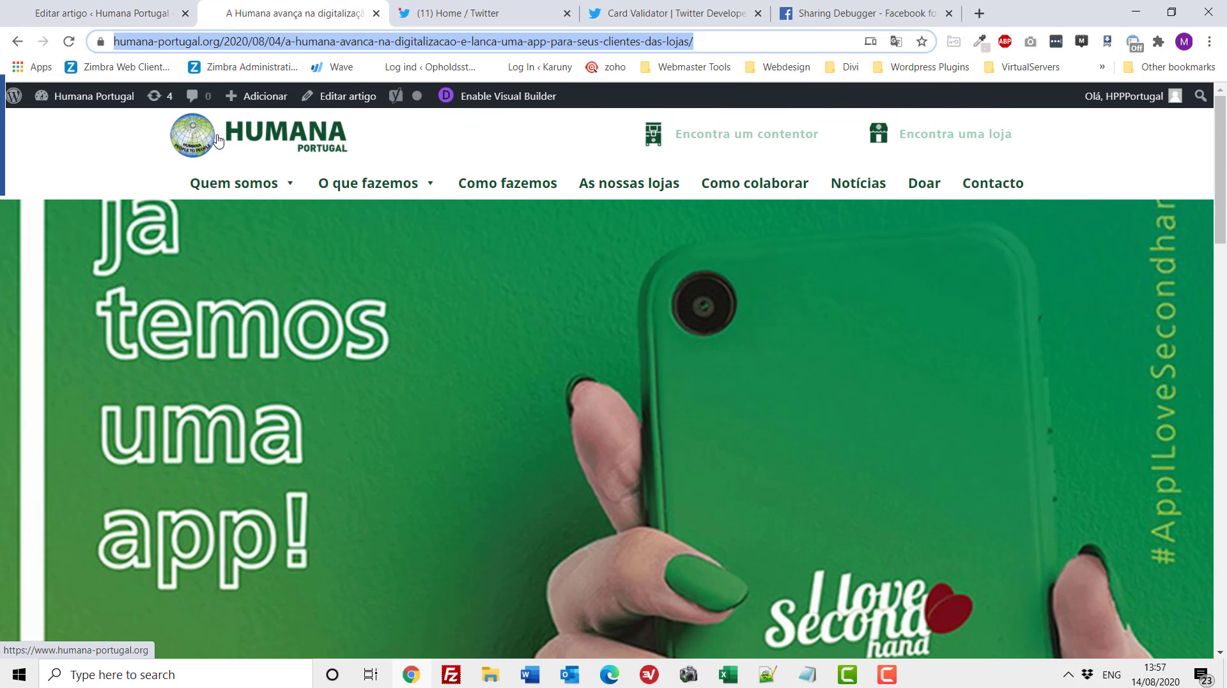